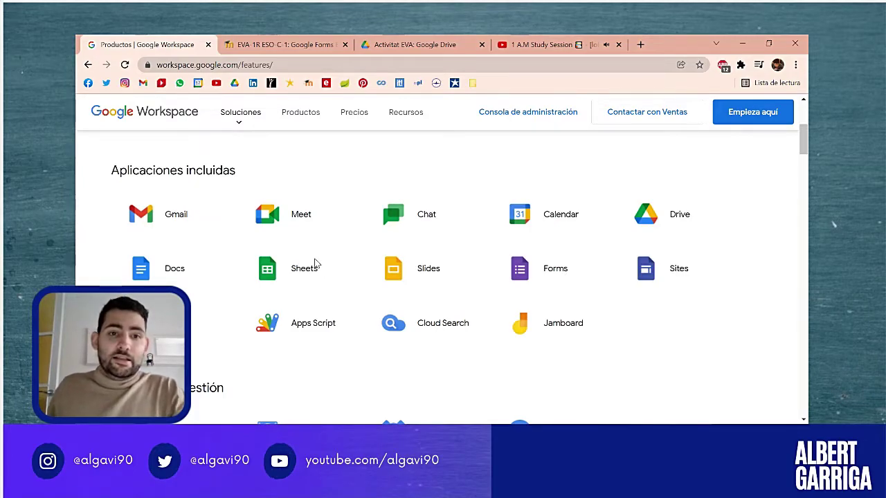
- Review the minimum survey requirements in the Google Forms Enquesta assignment, focusing on the title and description, and return to the Activitat EVA Drive folder
{"action": "left_click", "coordinate": [284, 44]}
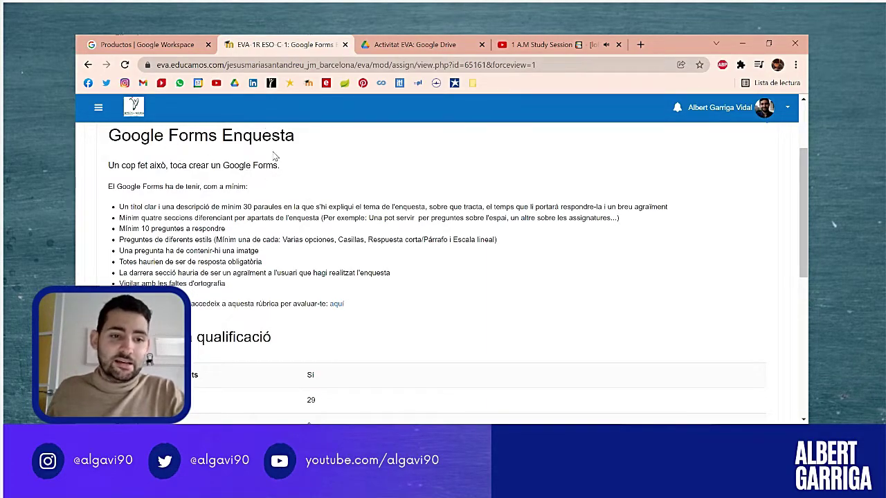
{"action": "left_click", "coordinate": [441, 432]}
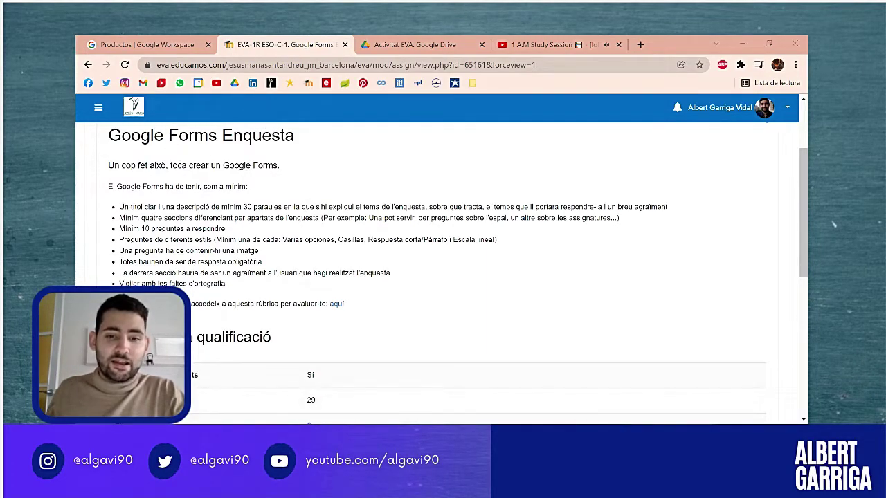
{"action": "left_click", "coordinate": [415, 432]}
{"action": "left_click_drag", "start_coordinate": [120, 207], "coordinate": [262, 284]}
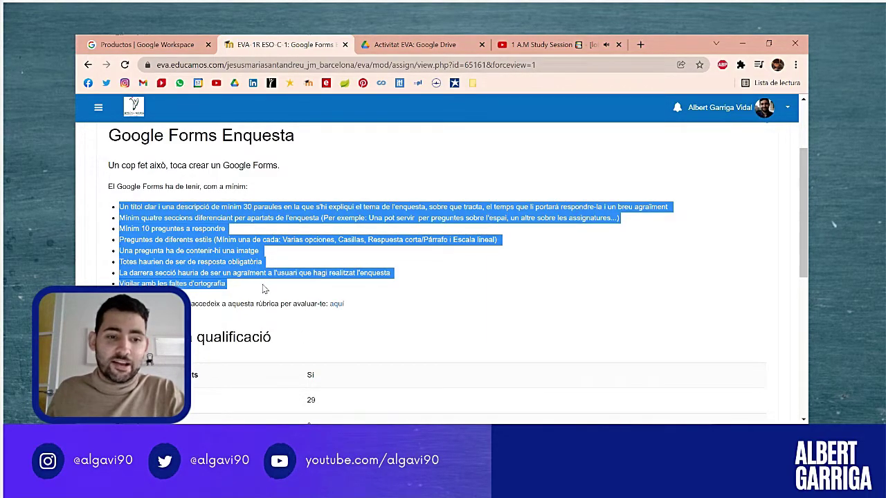
{"action": "left_click", "coordinate": [264, 288]}
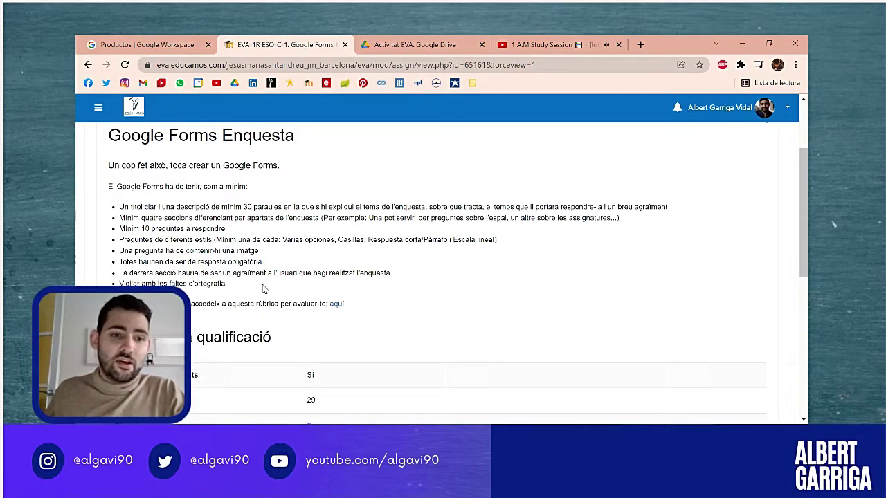
{"action": "left_click_drag", "start_coordinate": [120, 207], "coordinate": [651, 216]}
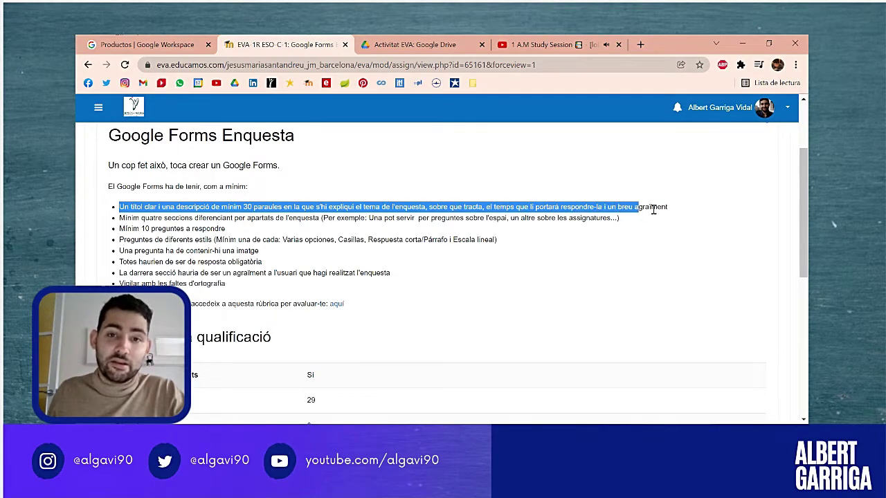
{"action": "left_click", "coordinate": [652, 209]}
{"action": "left_click", "coordinate": [440, 43]}
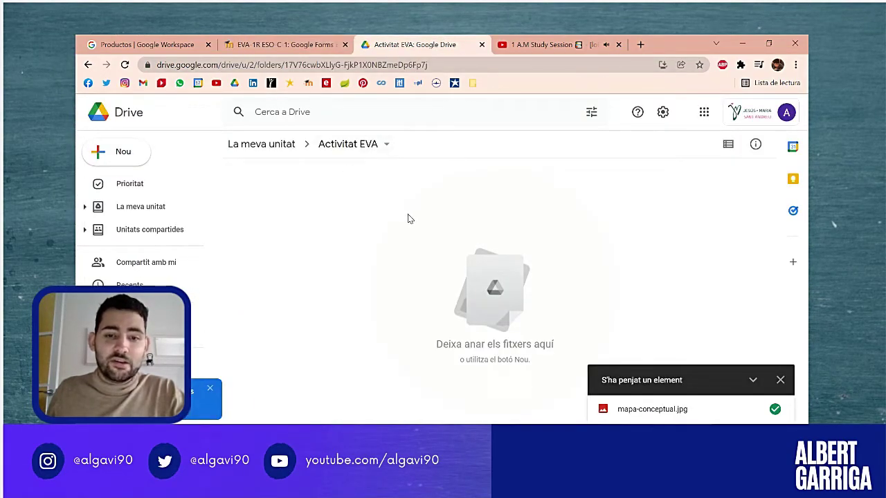
{"action": "left_click", "coordinate": [352, 64]}
{"action": "type", "text": "drive.googl"}
{"action": "key", "text": "BackSpace"}
{"action": "key", "text": "BackSpace"}
{"action": "key", "text": "BackSpace"}
{"action": "key", "text": "BackSpace"}
{"action": "key", "text": "BackSpace"}
{"action": "key", "text": "BackSpace"}
{"action": "key", "text": "BackSpace"}
{"action": "key", "text": "BackSpace"}
{"action": "key", "text": "BackSpace"}
{"action": "key", "text": "BackSpace"}
{"action": "key", "text": "BackSpace"}
{"action": "key", "text": "BackSpace"}
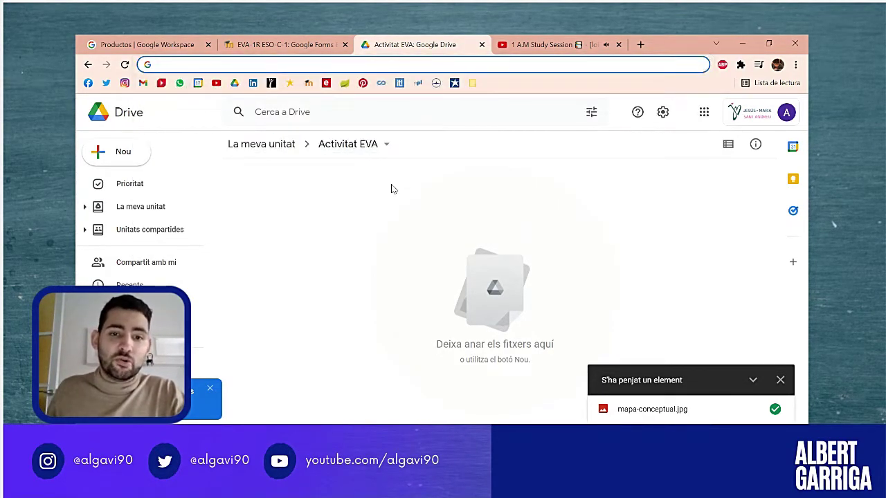
{"action": "left_click", "coordinate": [391, 189]}
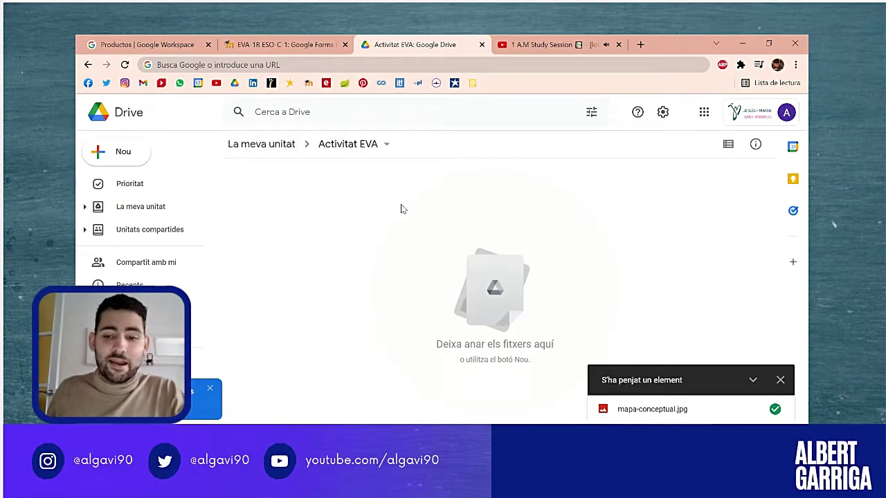
- Create a blank Google Forms form in the Activitat EVA folder, dismissing the Drive notifications and declining the new-version introduction
{"action": "left_click", "coordinate": [780, 380]}
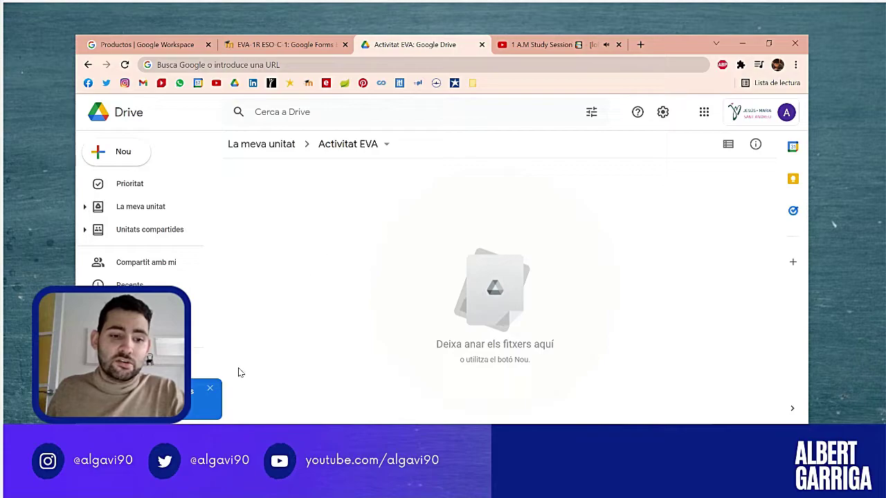
{"action": "left_click", "coordinate": [210, 392]}
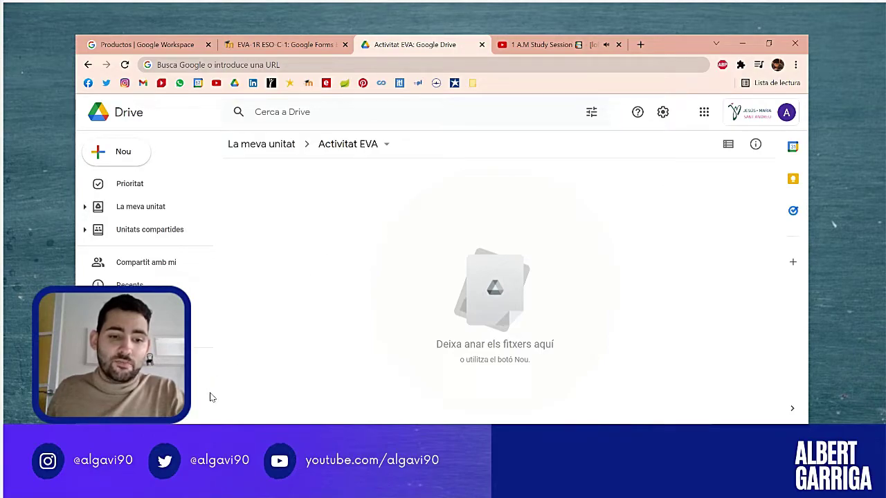
{"action": "left_click", "coordinate": [125, 152]}
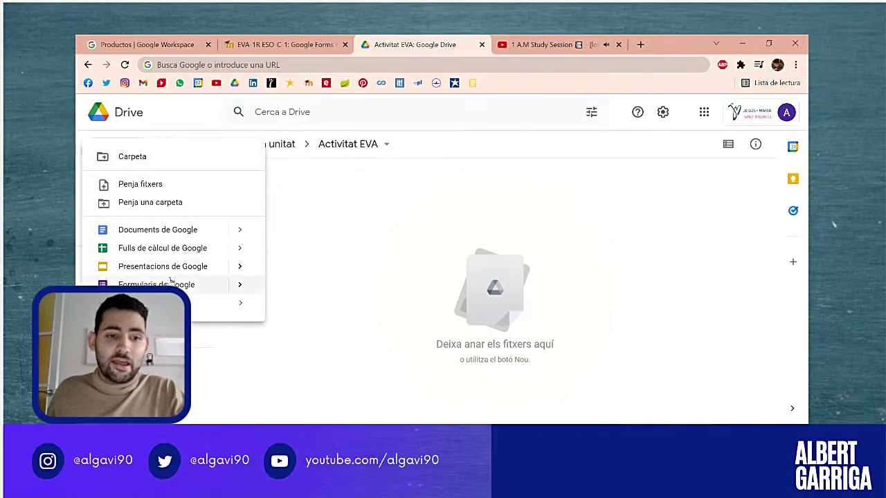
{"action": "mouse_move", "coordinate": [238, 284]}
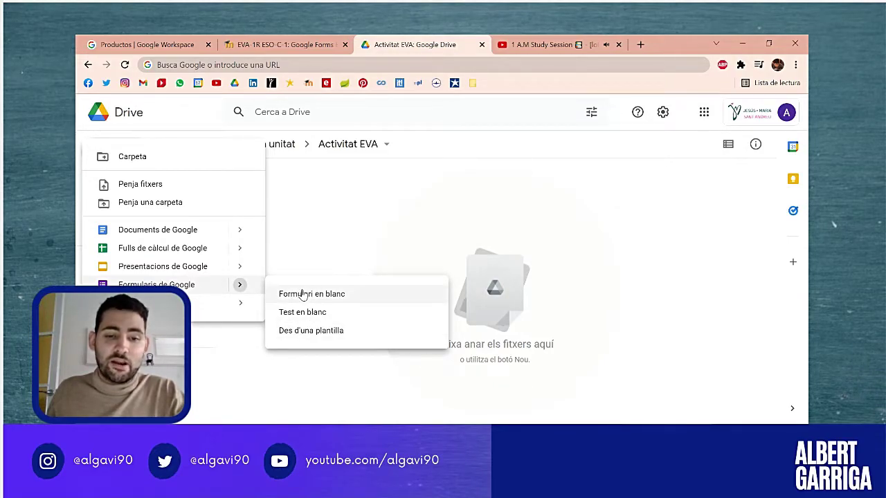
{"action": "left_click", "coordinate": [158, 286]}
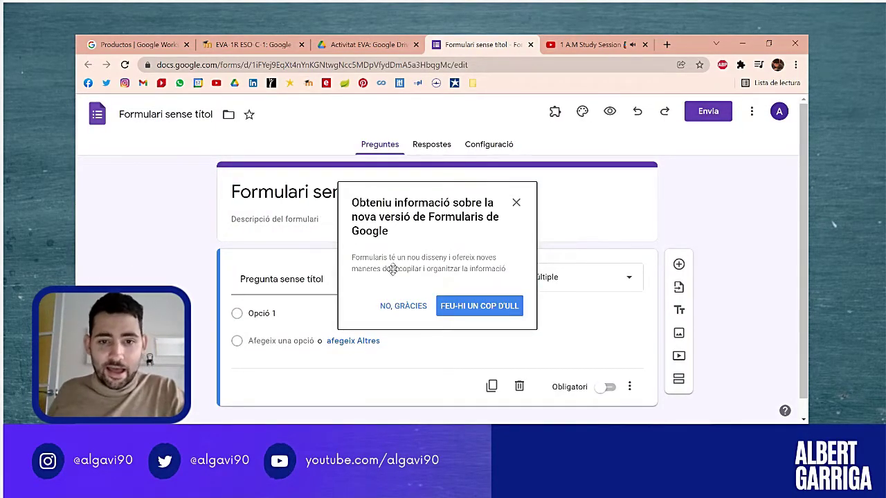
{"action": "left_click", "coordinate": [409, 307]}
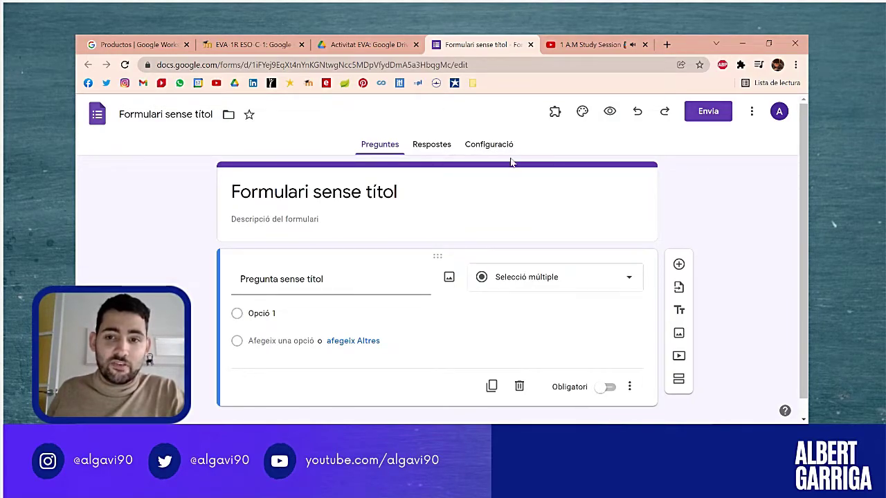
- Try orange, red and dark blue as the form's theme colour
{"action": "left_click", "coordinate": [583, 111]}
{"action": "scroll", "coordinate": [736, 281], "scroll_direction": "down", "scroll_amount": 1}
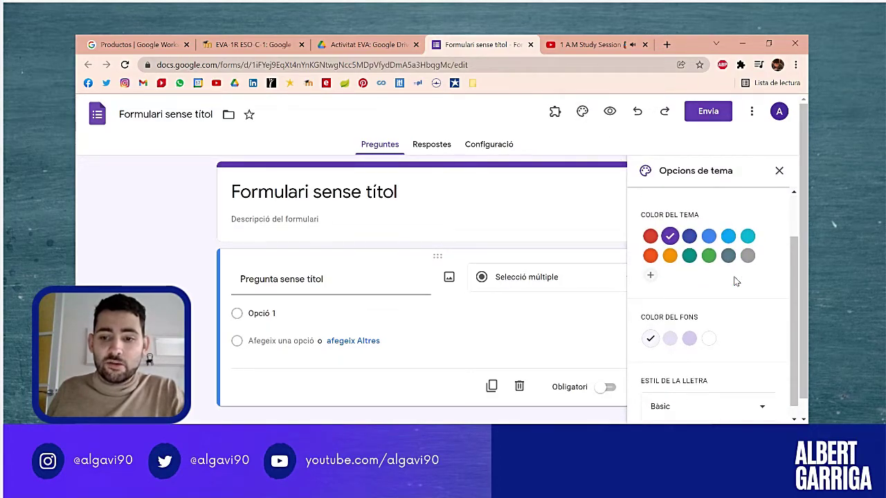
{"action": "scroll", "coordinate": [736, 281], "scroll_direction": "up", "scroll_amount": 2}
{"action": "left_click", "coordinate": [670, 313]}
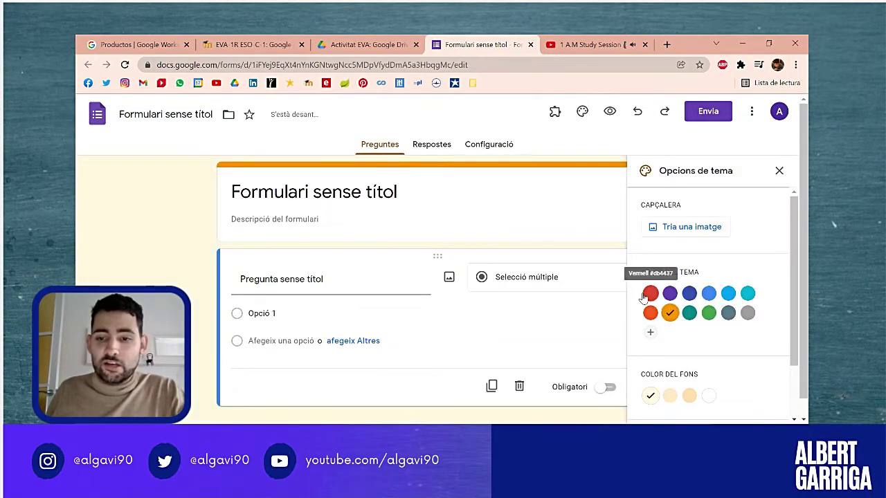
{"action": "left_click", "coordinate": [649, 294]}
{"action": "left_click", "coordinate": [690, 294]}
{"action": "scroll", "coordinate": [747, 277], "scroll_direction": "down", "scroll_amount": 1}
{"action": "scroll", "coordinate": [720, 263], "scroll_direction": "up", "scroll_amount": 1}
- Insert the open book with heart-shaped pages from the Feina i classe themes as the form's header image
{"action": "left_click", "coordinate": [692, 227]}
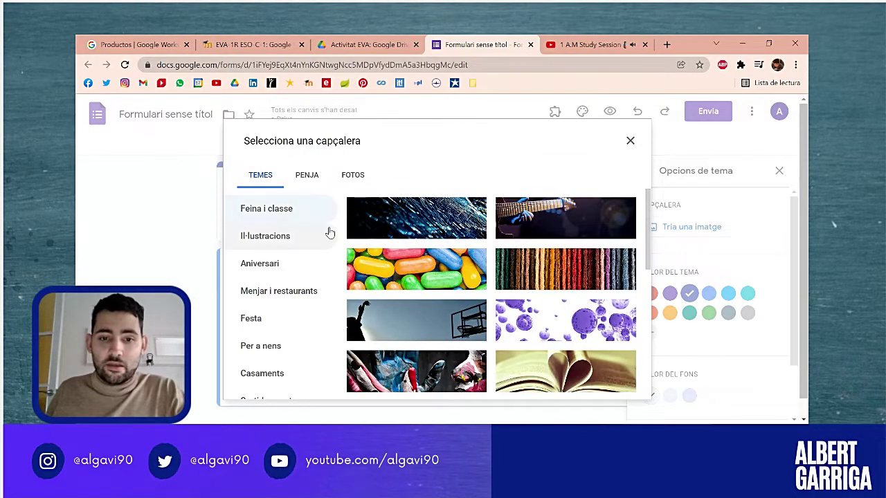
{"action": "scroll", "coordinate": [416, 277], "scroll_direction": "down", "scroll_amount": 1}
{"action": "scroll", "coordinate": [415, 277], "scroll_direction": "up", "scroll_amount": 1}
{"action": "left_click", "coordinate": [307, 177]}
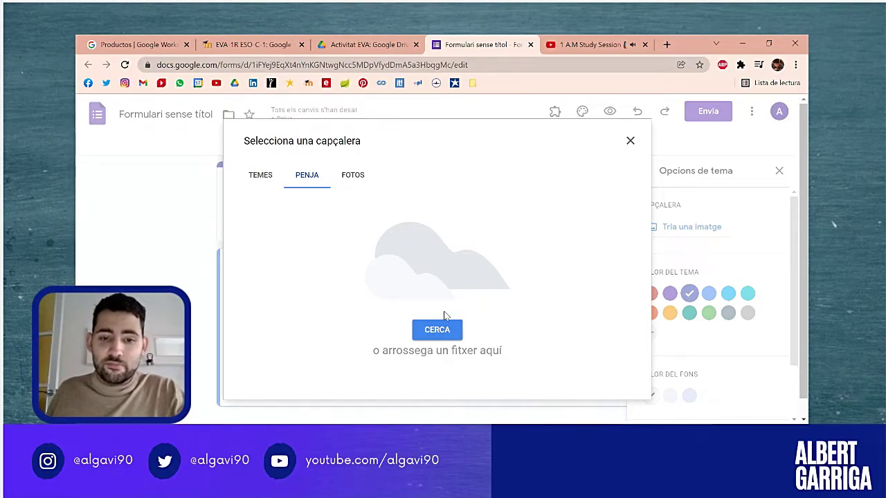
{"action": "left_click", "coordinate": [454, 330]}
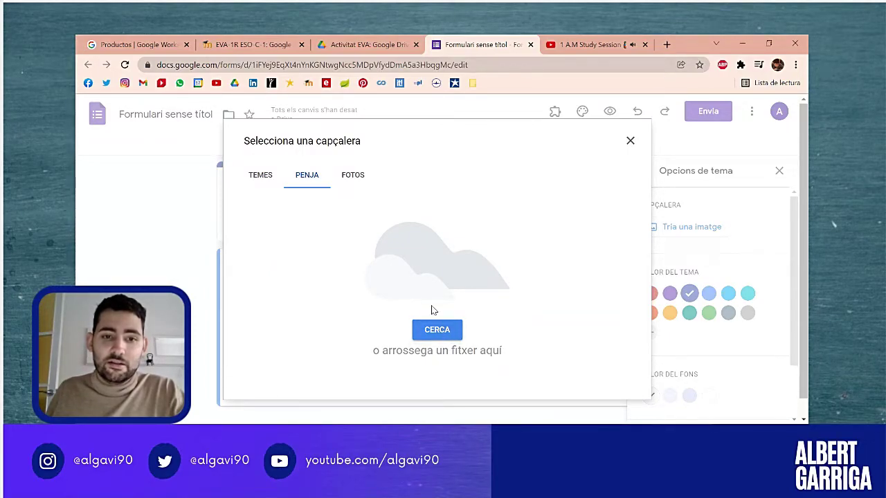
{"action": "left_click", "coordinate": [348, 182]}
{"action": "left_click", "coordinate": [268, 182]}
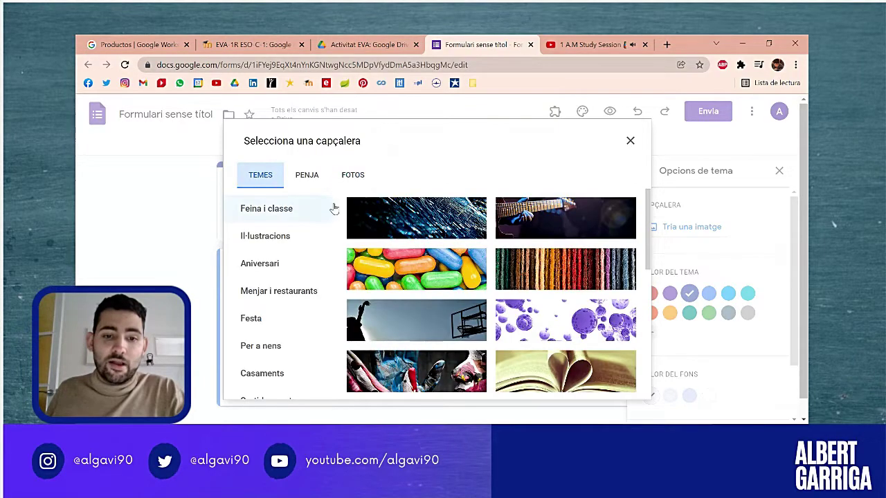
{"action": "scroll", "coordinate": [429, 249], "scroll_direction": "down", "scroll_amount": 3}
{"action": "scroll", "coordinate": [441, 268], "scroll_direction": "up", "scroll_amount": 1}
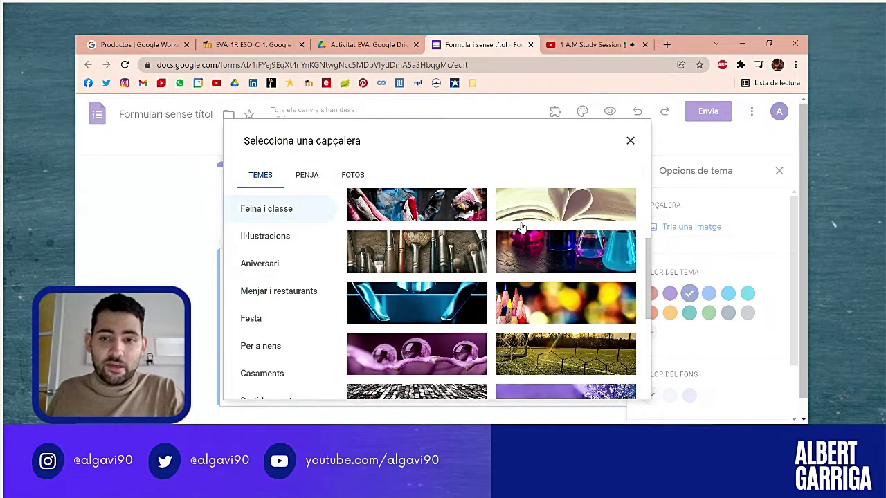
{"action": "left_click", "coordinate": [537, 274]}
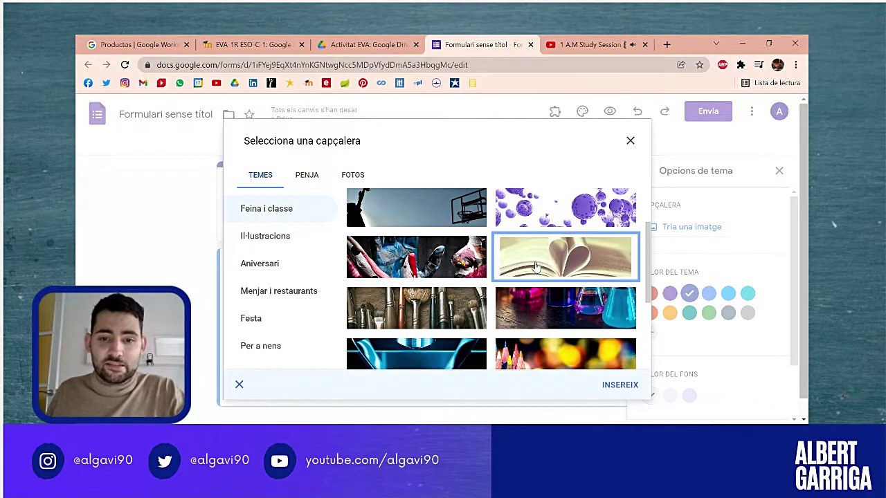
{"action": "left_click", "coordinate": [627, 386]}
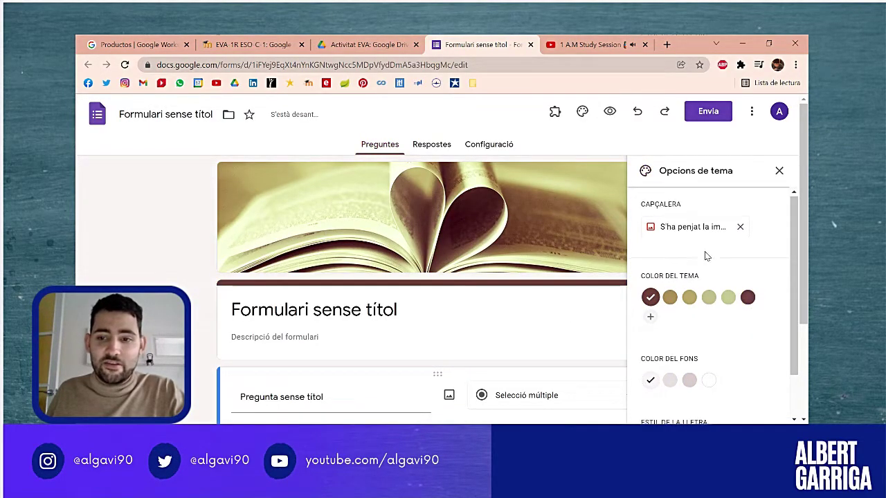
- Set the form's font style to Formal and close the theme options
{"action": "scroll", "coordinate": [706, 256], "scroll_direction": "down", "scroll_amount": 2}
{"action": "scroll", "coordinate": [685, 250], "scroll_direction": "down", "scroll_amount": 2}
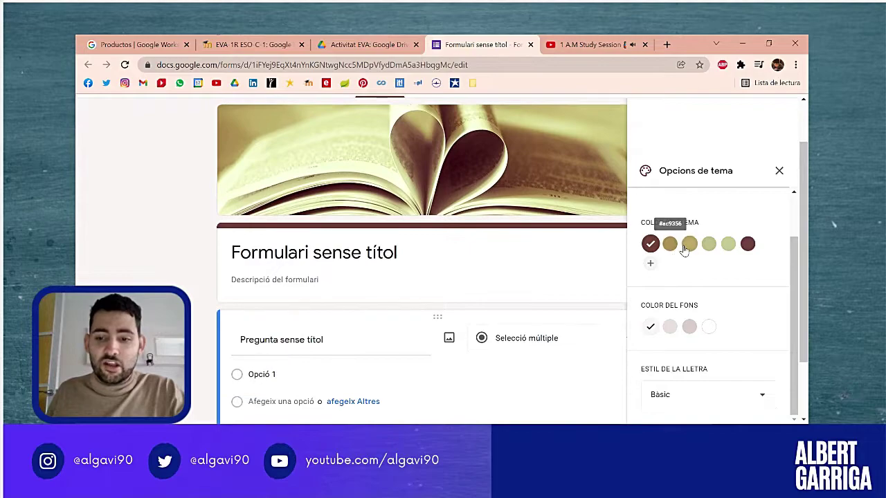
{"action": "scroll", "coordinate": [684, 277], "scroll_direction": "down", "scroll_amount": 2}
{"action": "left_click", "coordinate": [736, 395]}
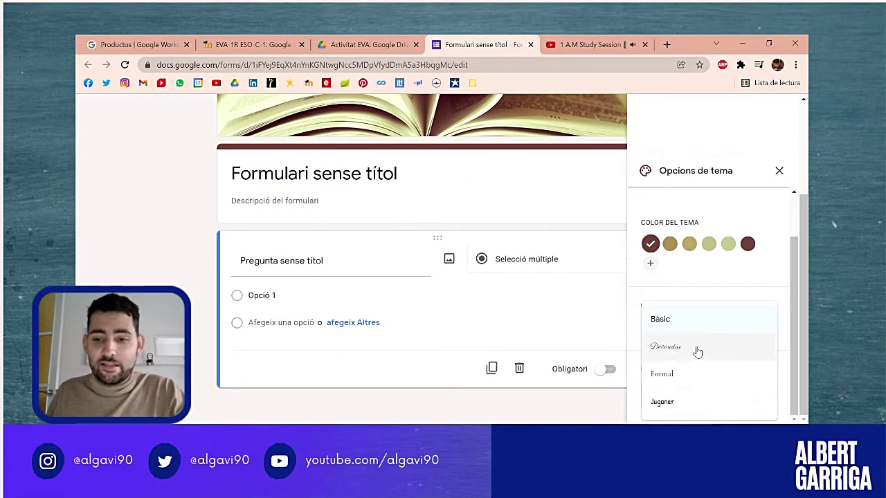
{"action": "left_click", "coordinate": [698, 373]}
{"action": "scroll", "coordinate": [720, 273], "scroll_direction": "up", "scroll_amount": 2}
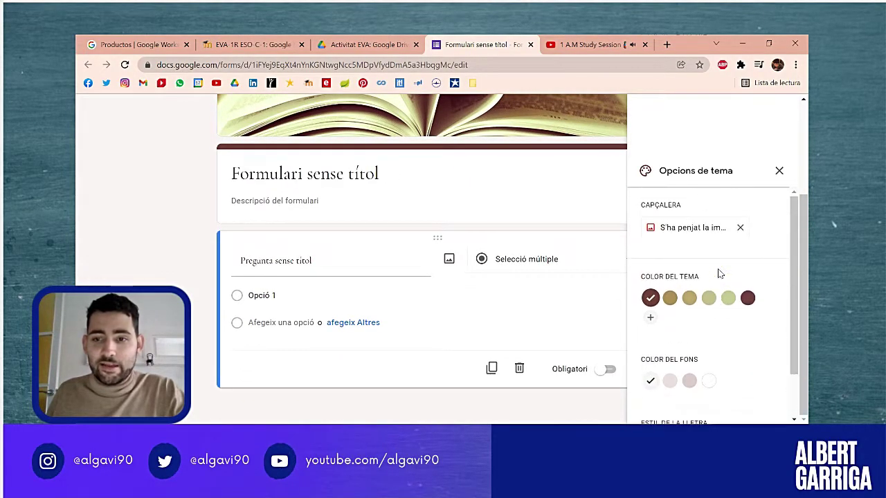
{"action": "scroll", "coordinate": [727, 243], "scroll_direction": "up", "scroll_amount": 1}
{"action": "left_click", "coordinate": [779, 171]}
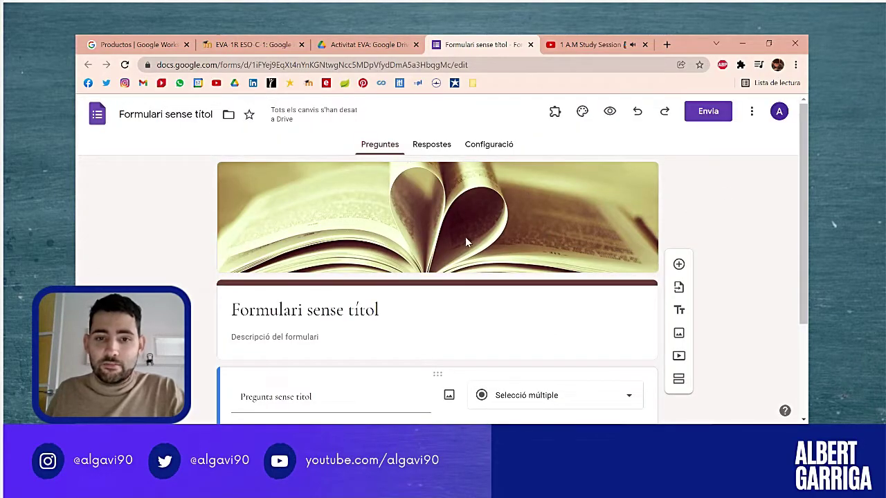
- Title the form "Què en penses de l'institut?"
{"action": "scroll", "coordinate": [465, 237], "scroll_direction": "down", "scroll_amount": 1}
{"action": "left_click", "coordinate": [340, 251]}
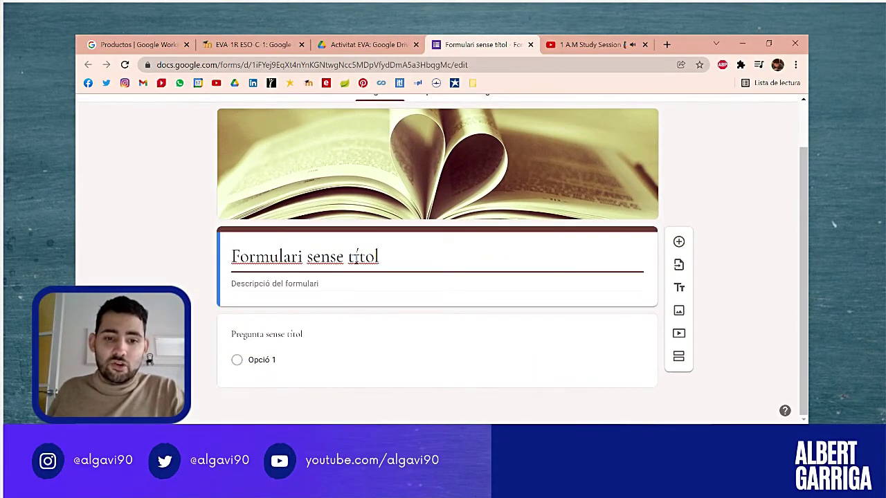
{"action": "triple_click", "coordinate": [357, 256]}
{"action": "type", "text": "Qu"}
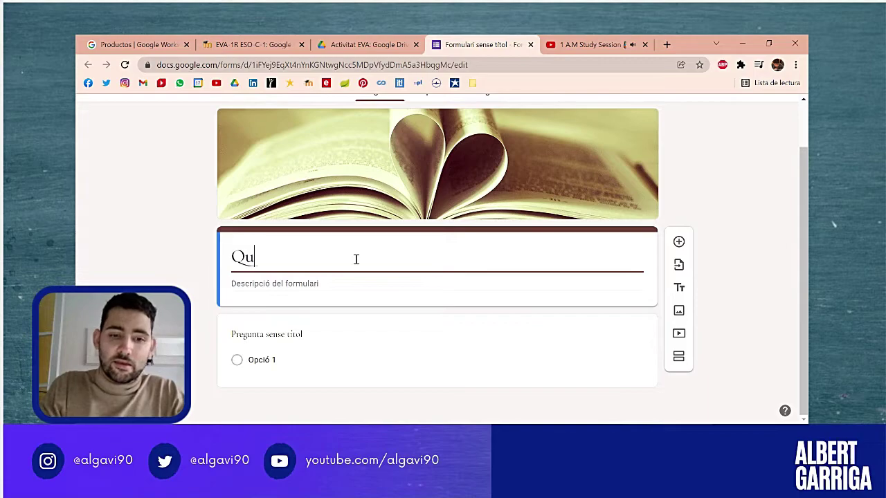
{"action": "type", "text": "è en penses d"}
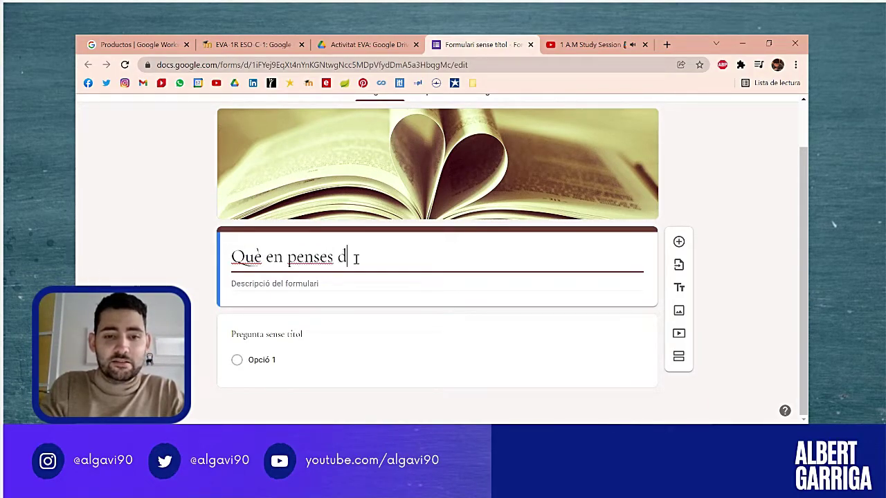
{"action": "type", "text": "e l'institu"}
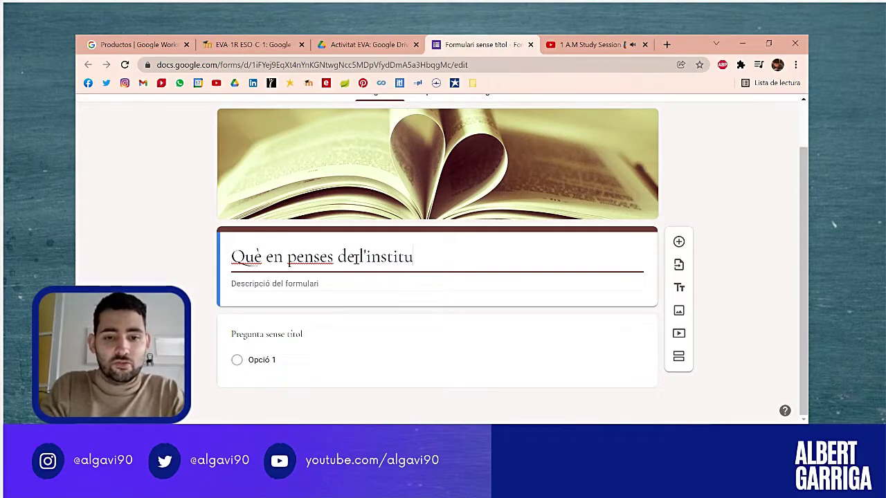
{"action": "type", "text": "t?"}
{"action": "left_click", "coordinate": [355, 258]}
- Begin the form description with the greeting "Benvolgut/da company/a," and start a new paragraph
{"action": "left_click", "coordinate": [349, 282]}
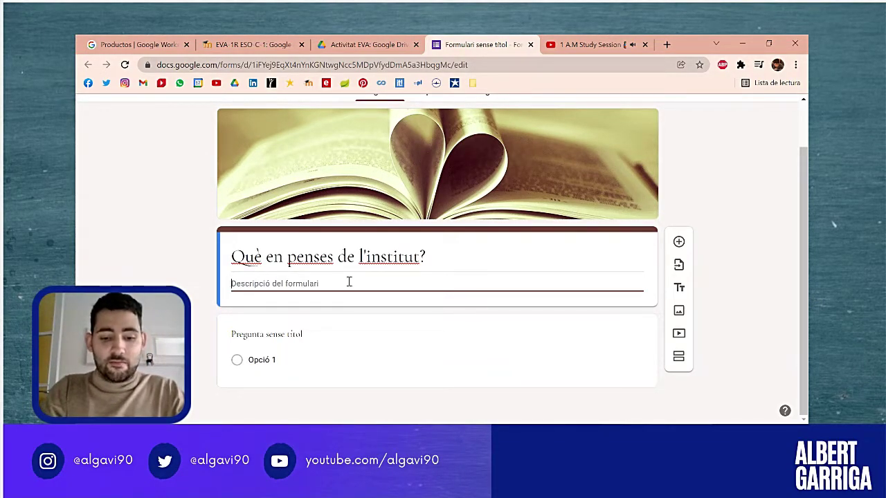
{"action": "type", "text": "benv"}
{"action": "key", "text": "BackSpace"}
{"action": "key", "text": "BackSpace"}
{"action": "key", "text": "BackSpace"}
{"action": "key", "text": "BackSpace"}
{"action": "type", "text": "B"}
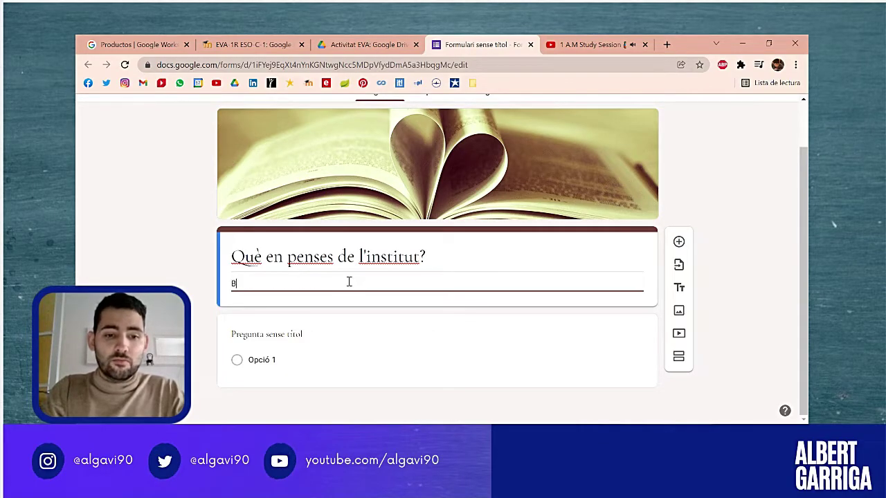
{"action": "type", "text": "envolgut/da "}
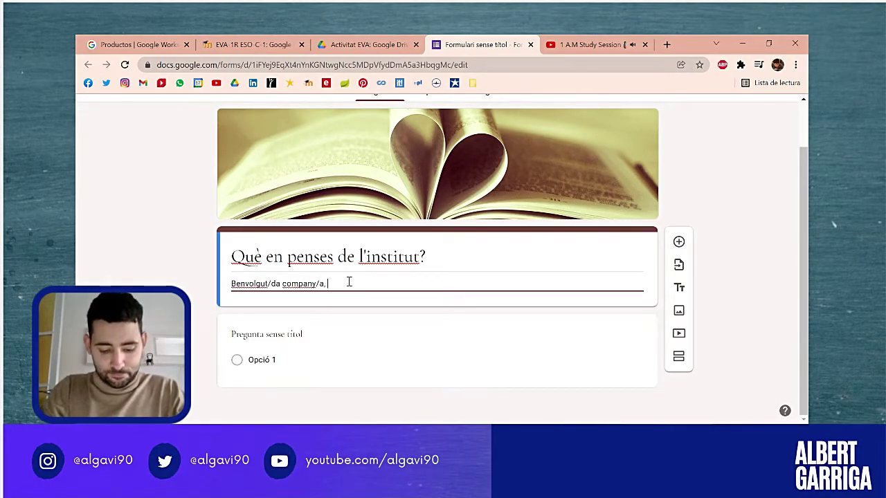
{"action": "type", "text": "company/a,"}
{"action": "key", "text": "Return"}
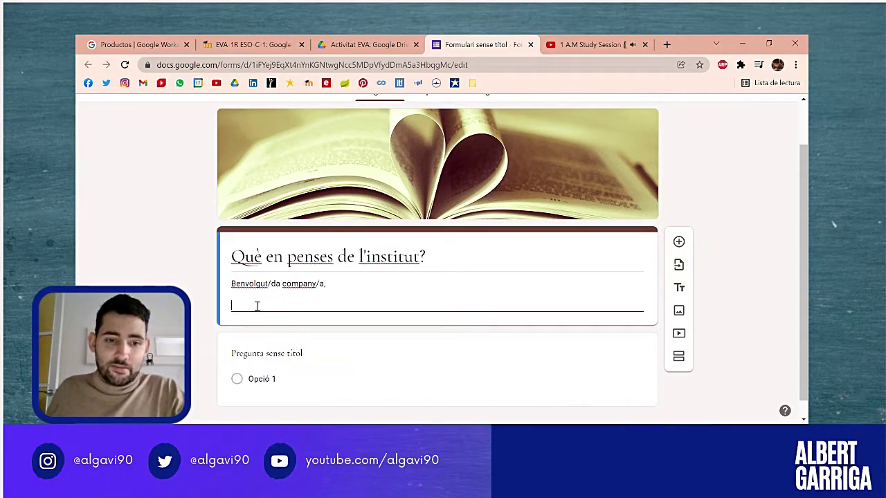
- Below the greeting, add "T'agrairia que responguessis a la següent enquesta. En aquesta et preguntaré sobre el nostre institut per cercar maneres de millorar."
{"action": "type", "text": "T'agraïm"}
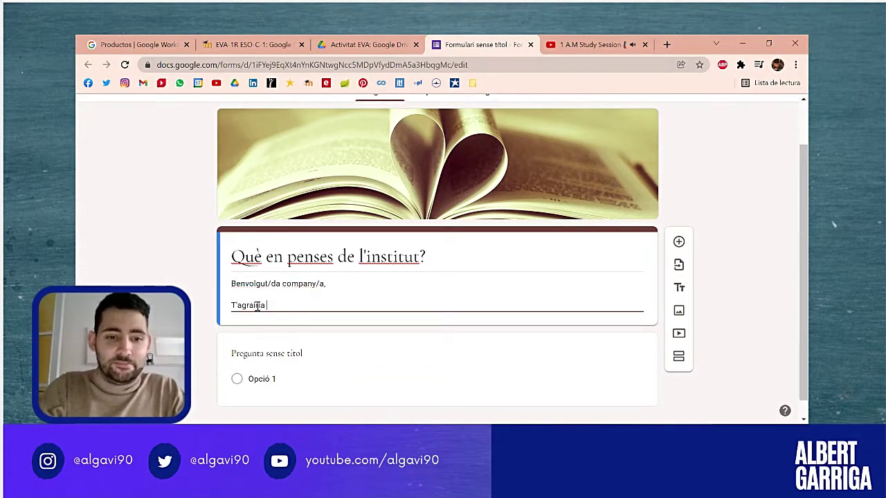
{"action": "type", "text": "ia que respo"}
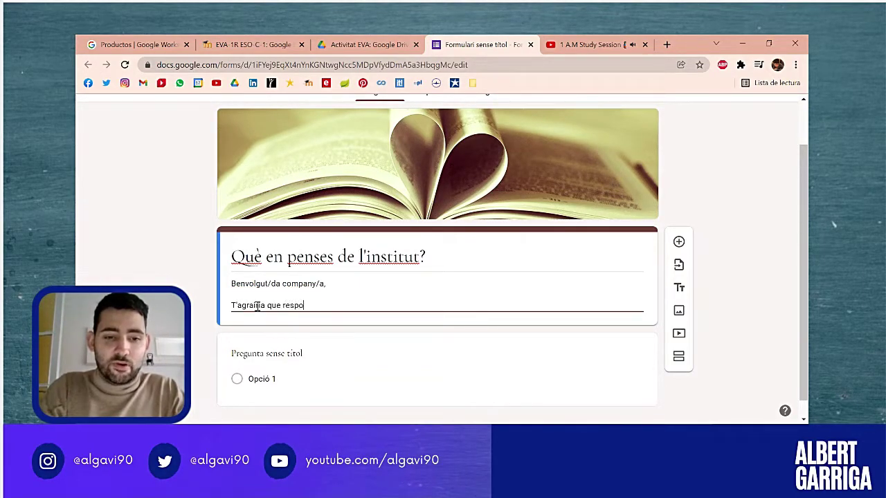
{"action": "type", "text": "nguessis a la següent enquesta."}
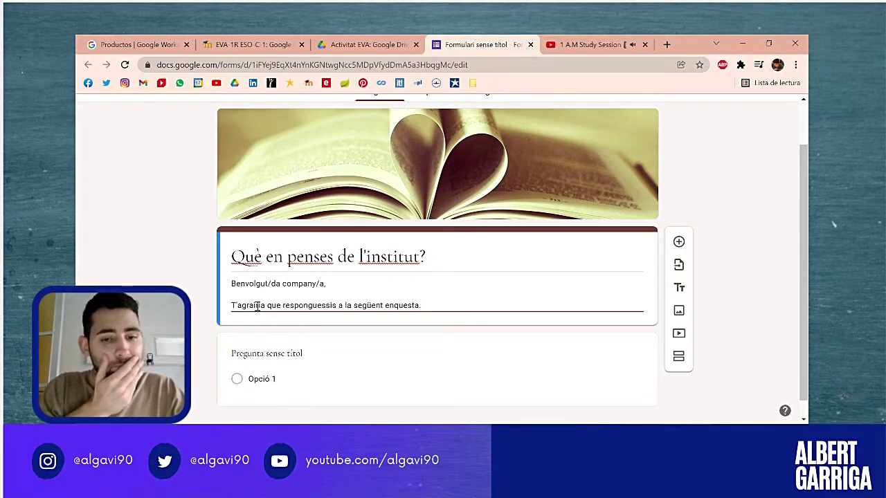
{"action": "type", "text": "En aquesta et preguntaré sobre"}
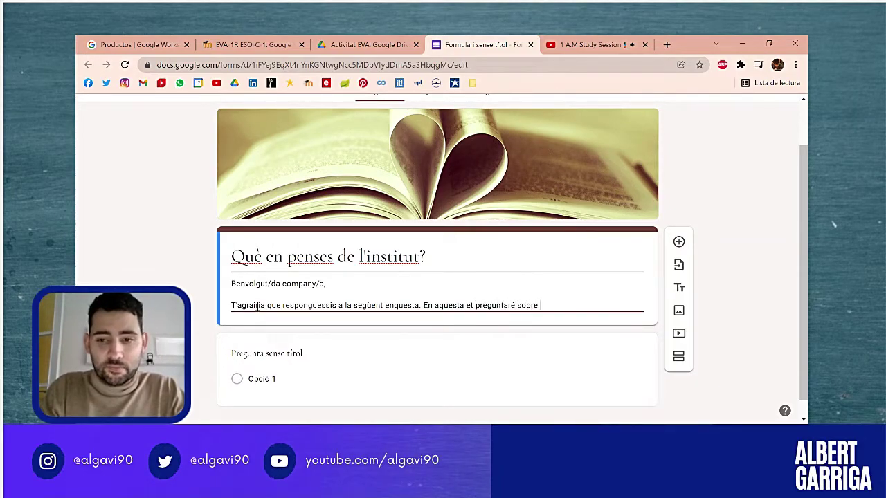
{"action": "type", "text": " el nostre institut per"}
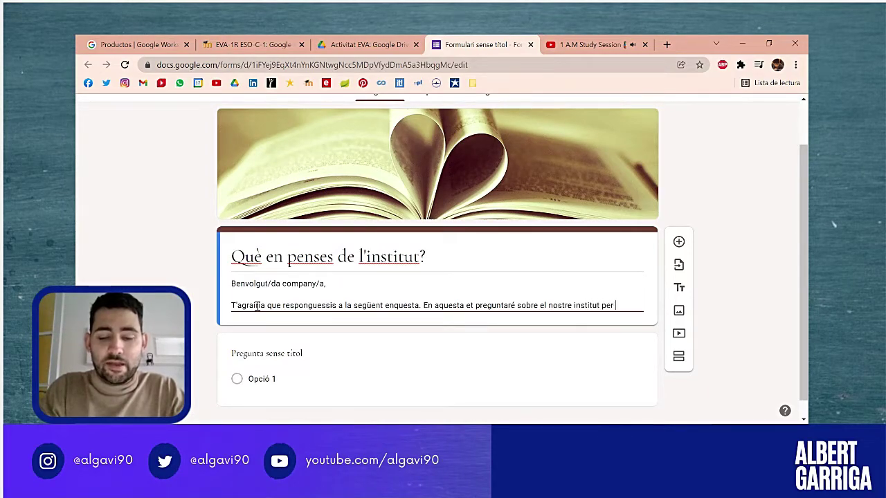
{"action": "type", "text": " cercar"}
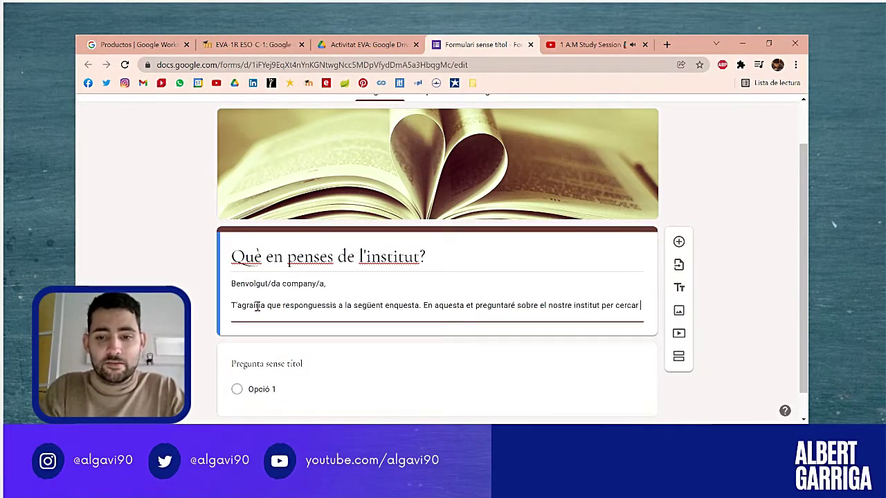
{"action": "type", "text": " maneres d"}
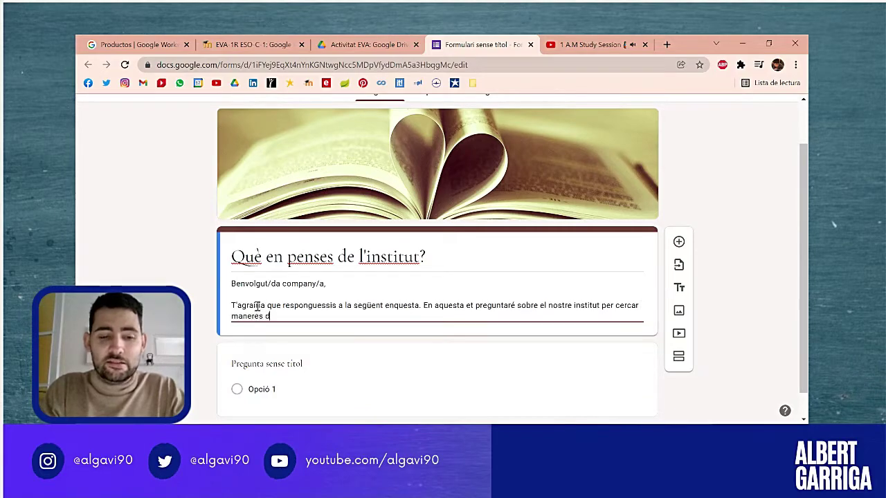
{"action": "type", "text": "e millorar."}
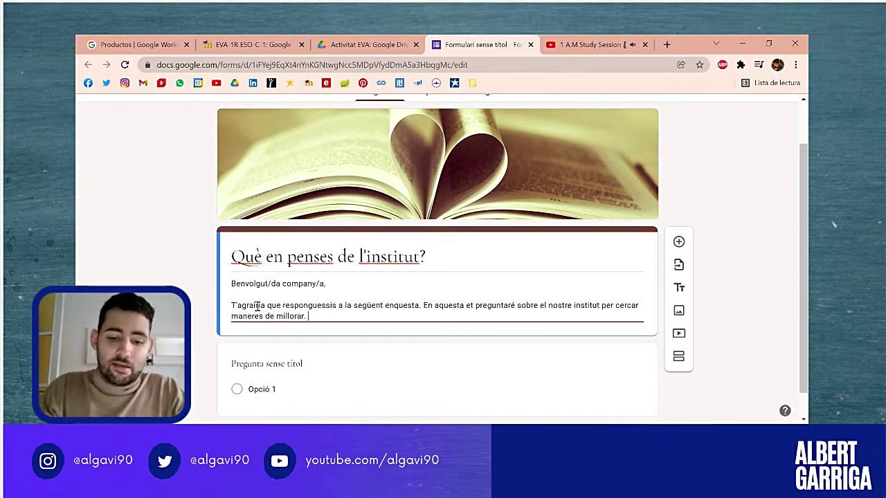
- Continue the description with "Pren el temps que consideris per respondre a cada pregunta i, sobretot, passa-ho molt bé."
{"action": "type", "text": "emps que consideris per respondre a cada pregunta"}
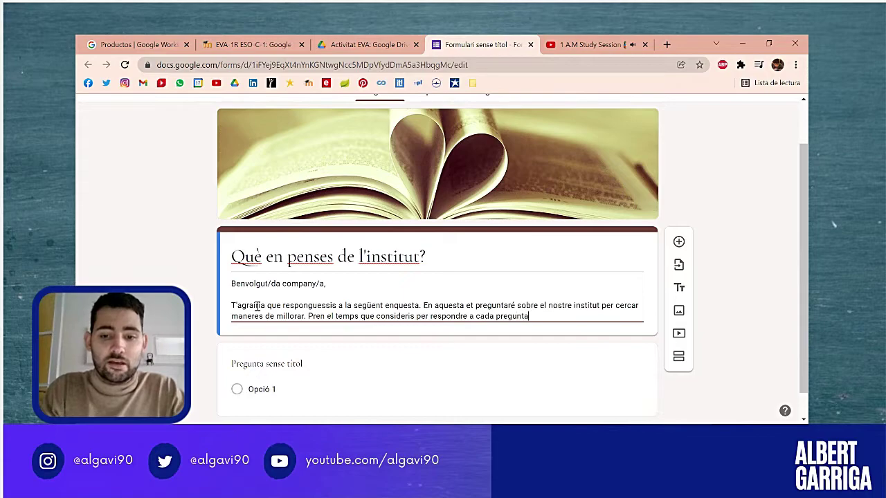
{"action": "type", "text": " i, sobretot, passa-ho molt bé."}
{"action": "left_click", "coordinate": [195, 319]}
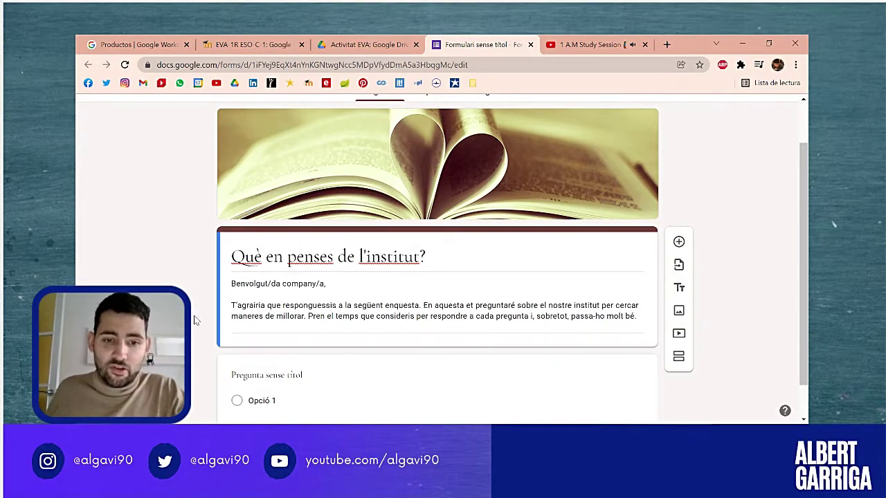
- Check the assignment page's requirements for the title and description, including response time and thanks, and return to the form
{"action": "scroll", "coordinate": [328, 329], "scroll_direction": "down", "scroll_amount": 1}
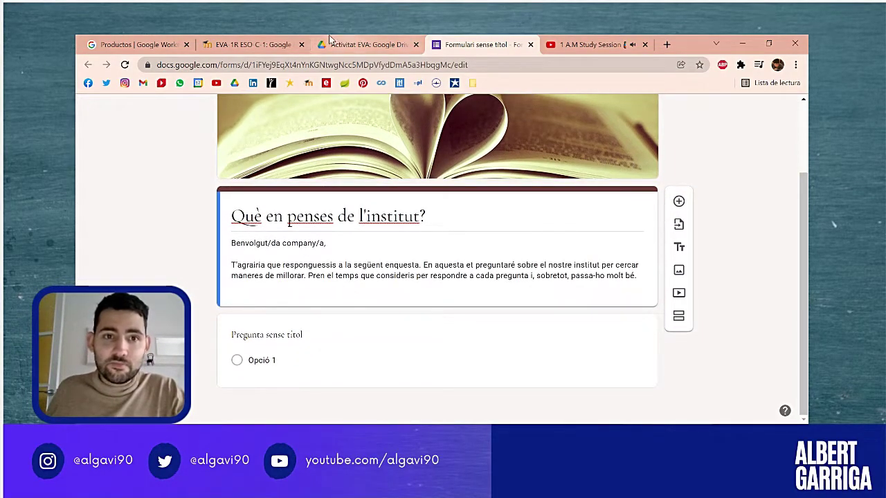
{"action": "left_click", "coordinate": [251, 44]}
{"action": "left_click_drag", "start_coordinate": [119, 206], "coordinate": [288, 207]}
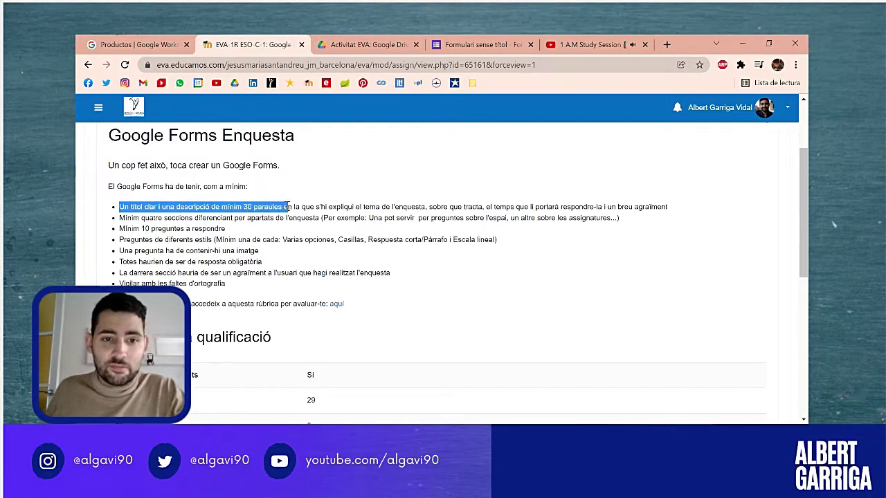
{"action": "left_click", "coordinate": [358, 207]}
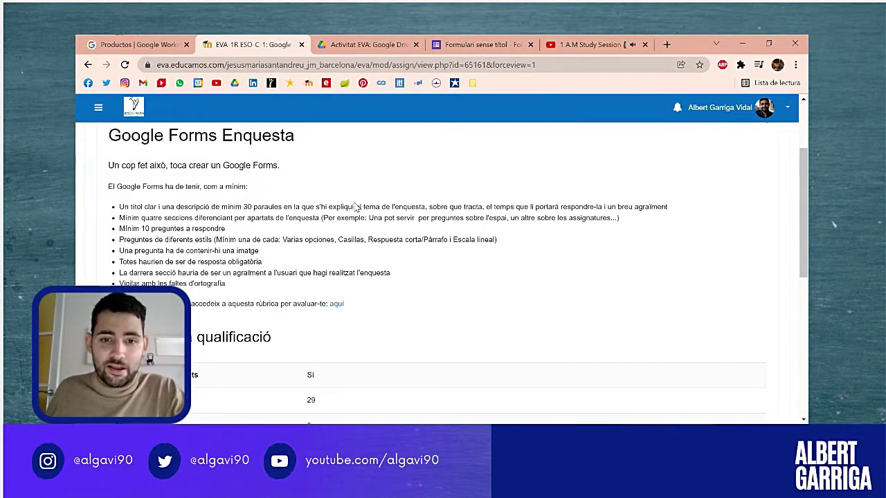
{"action": "left_click_drag", "start_coordinate": [493, 206], "coordinate": [628, 202]}
{"action": "left_click", "coordinate": [628, 202]}
{"action": "key", "text": "ctrl+Tab"}
{"action": "key", "text": "ctrl+Tab"}
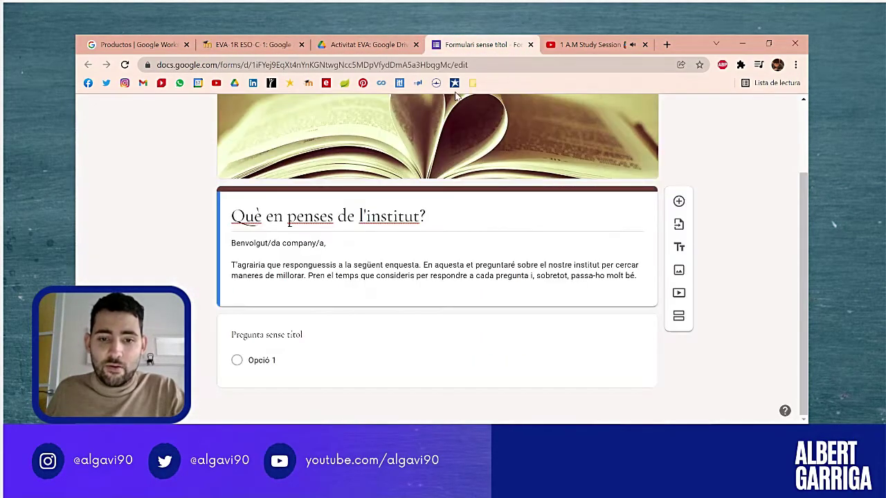
- Add a final line to the form description: "Et portarà respondre aquesta enquesta aproximadament uns 3 minuts."
{"action": "left_click", "coordinate": [485, 274]}
{"action": "key", "text": "ctrl+a"}
{"action": "left_click", "coordinate": [495, 275]}
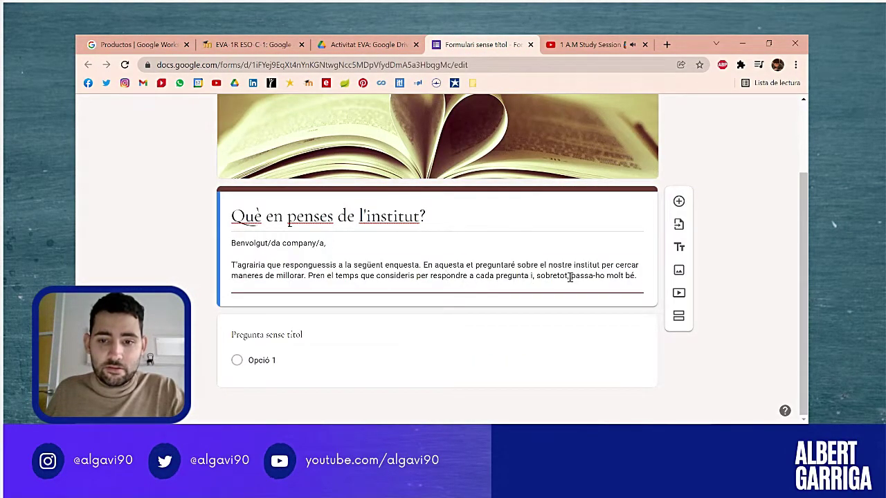
{"action": "key", "text": "ctrl+a"}
{"action": "left_click", "coordinate": [642, 276]}
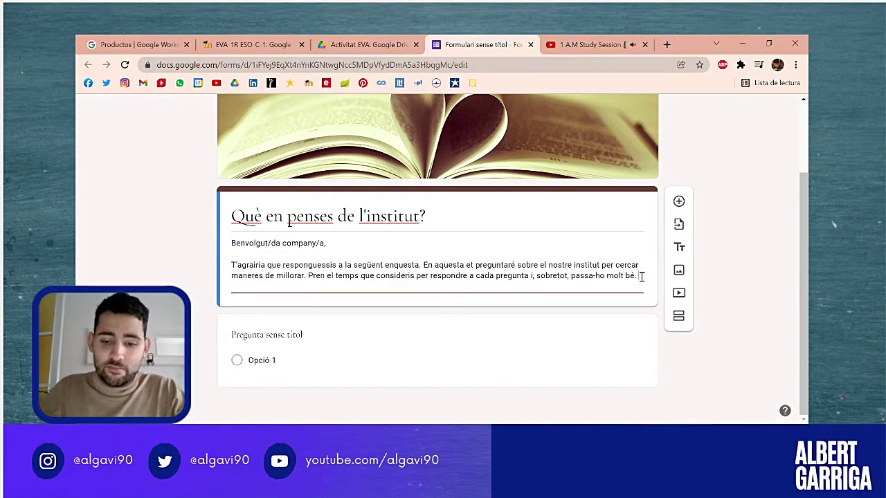
{"action": "key", "text": "Return"}
{"action": "type", "text": "Et port"}
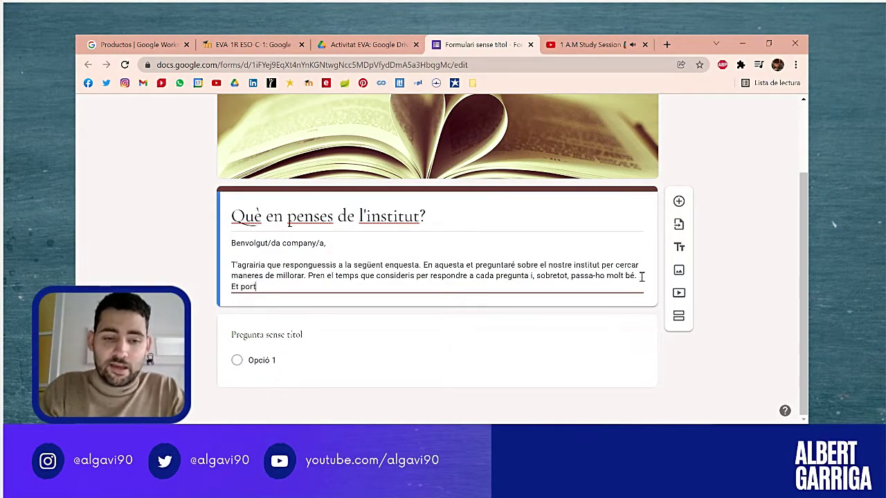
{"action": "type", "text": "arà respondre aquesta enquesta aproximadament uns 3 minuts."}
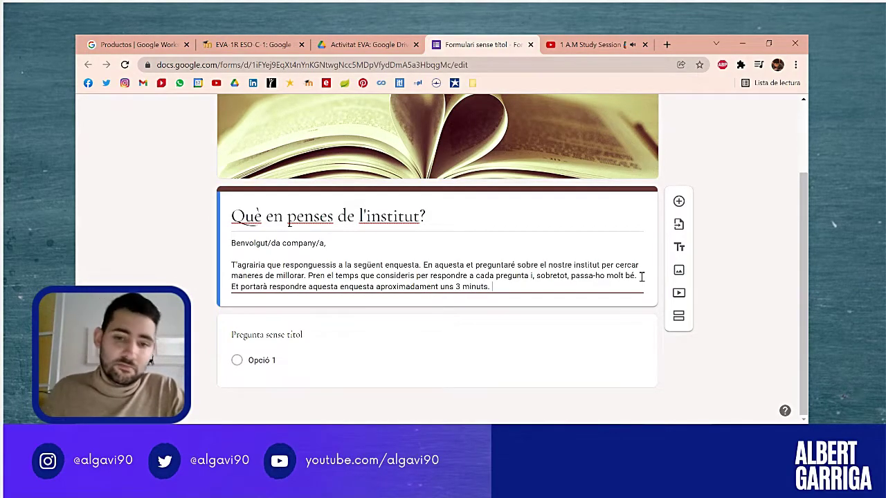
{"action": "left_click", "coordinate": [207, 280]}
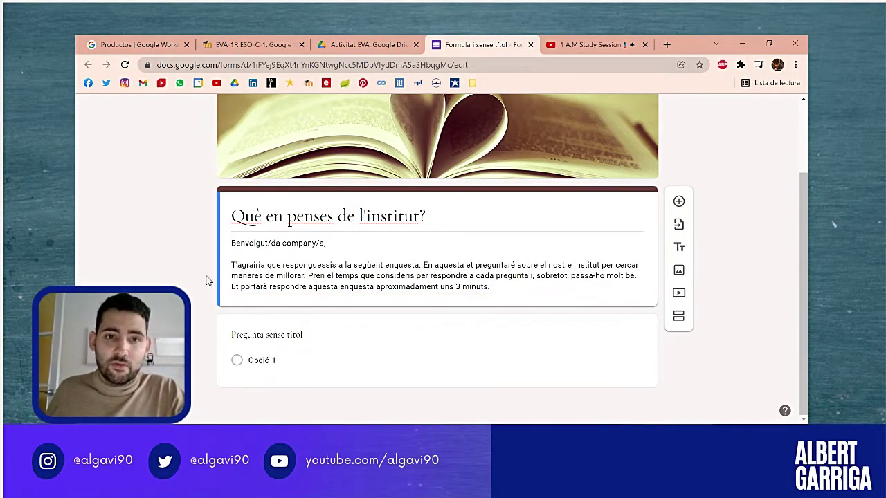
- Check the assignment page's requirement about dividing the survey into sections and return to the form
{"action": "left_click", "coordinate": [249, 44]}
{"action": "left_click_drag", "start_coordinate": [122, 221], "coordinate": [637, 223]}
{"action": "left_click", "coordinate": [637, 223]}
{"action": "left_click", "coordinate": [457, 44]}
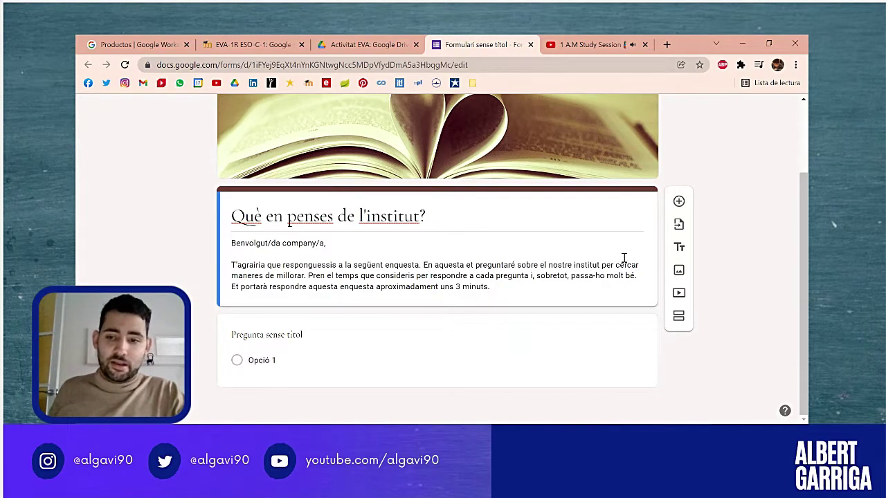
- Add a second section after the form description and title it "Sobre les instal·lacions:"
{"action": "left_click", "coordinate": [679, 318]}
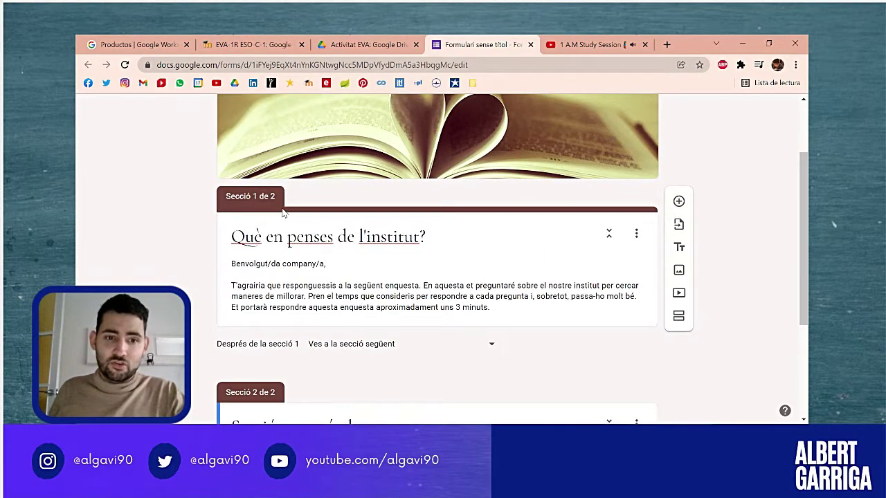
{"action": "scroll", "coordinate": [283, 214], "scroll_direction": "down", "scroll_amount": 3}
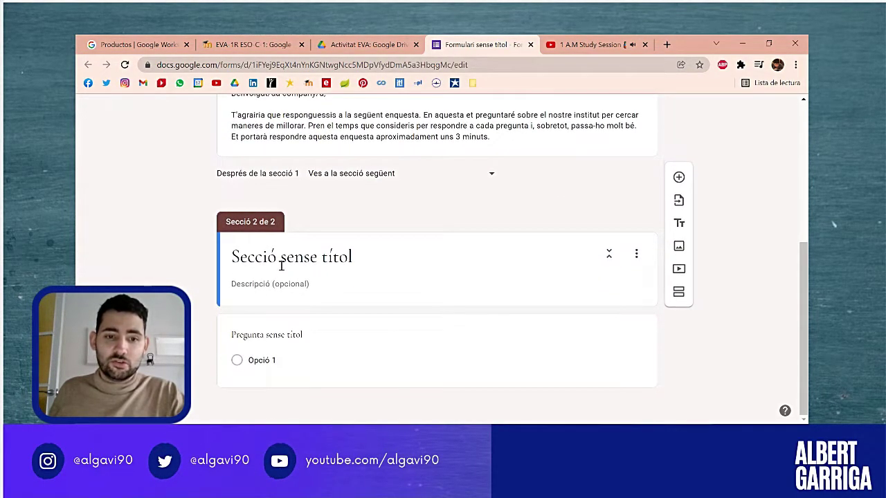
{"action": "left_click", "coordinate": [283, 259]}
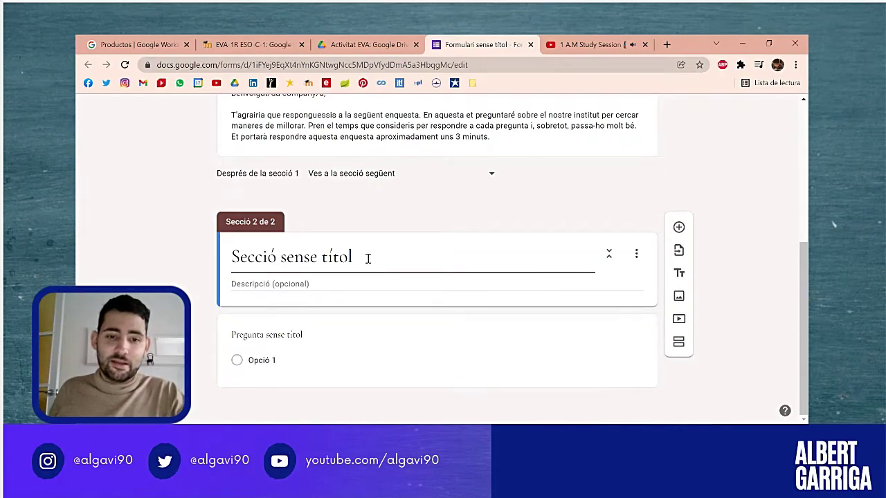
{"action": "left_click_drag", "start_coordinate": [368, 257], "coordinate": [194, 263]}
{"action": "type", "text": "Sobre"}
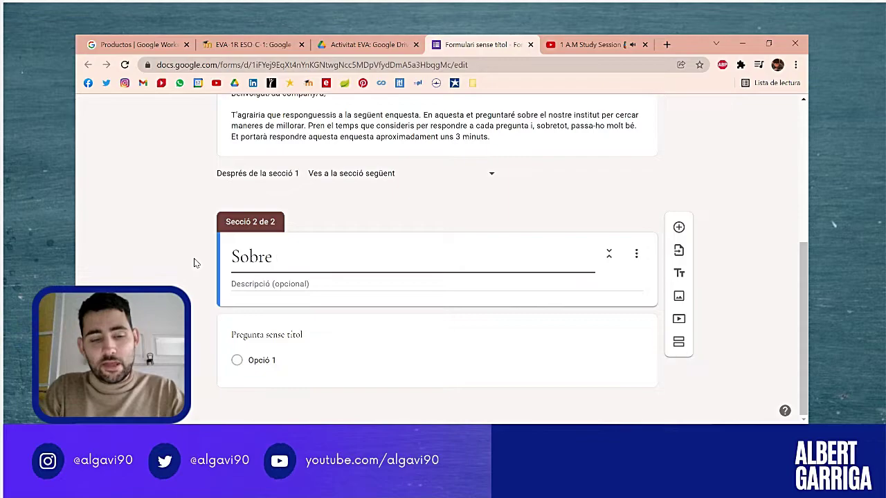
{"action": "type", "text": " les i"}
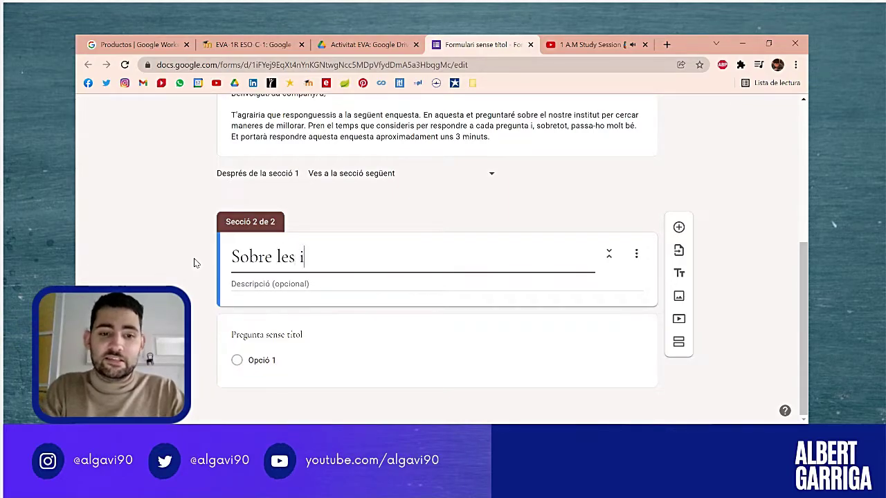
{"action": "type", "text": "nstal·lacions:"}
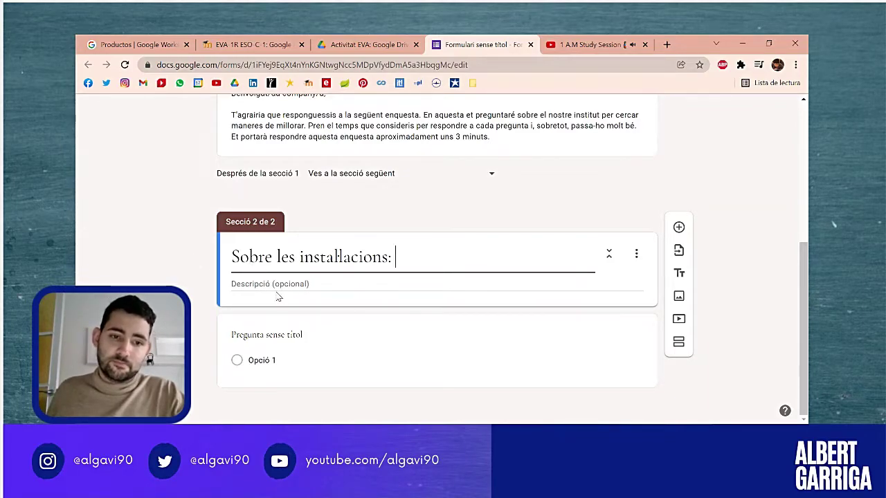
- Describe the second section as "Opina sobre com veus les aules, el pati i altres equipaments." and recheck the assignment's requirements
{"action": "left_click", "coordinate": [278, 292]}
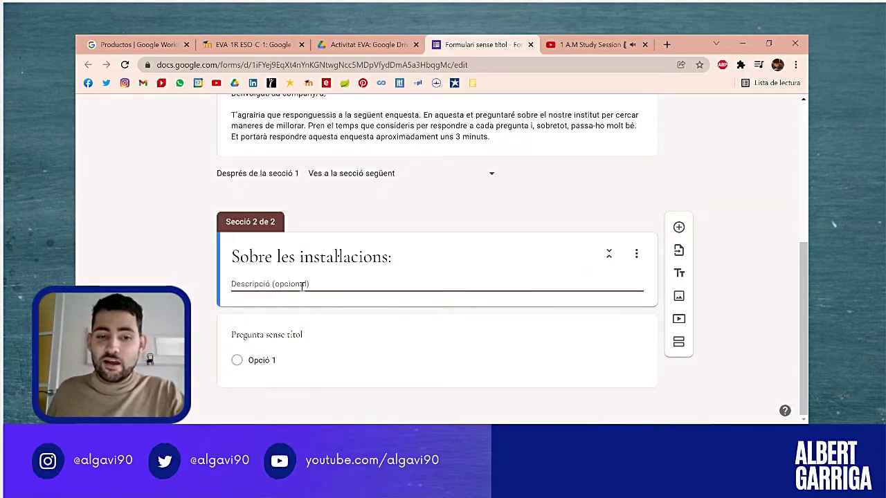
{"action": "type", "text": "Opina sobre com"}
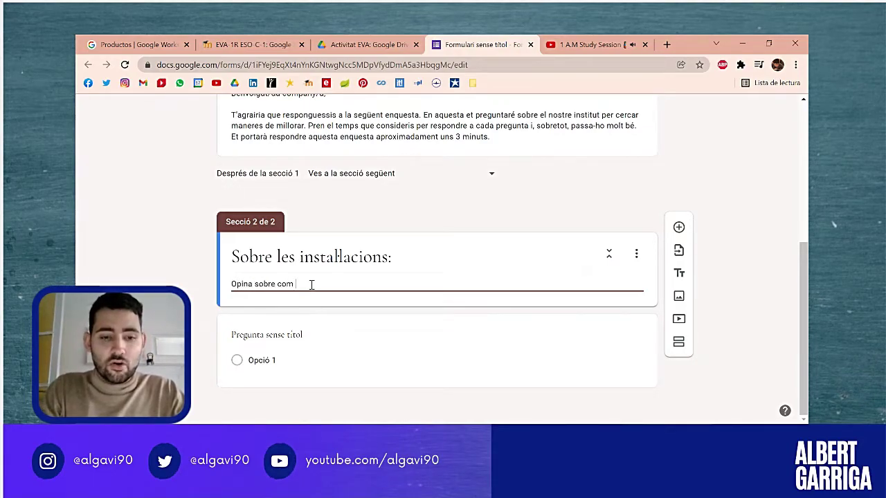
{"action": "type", "text": " veus les aules, el pati i altres equipaments."}
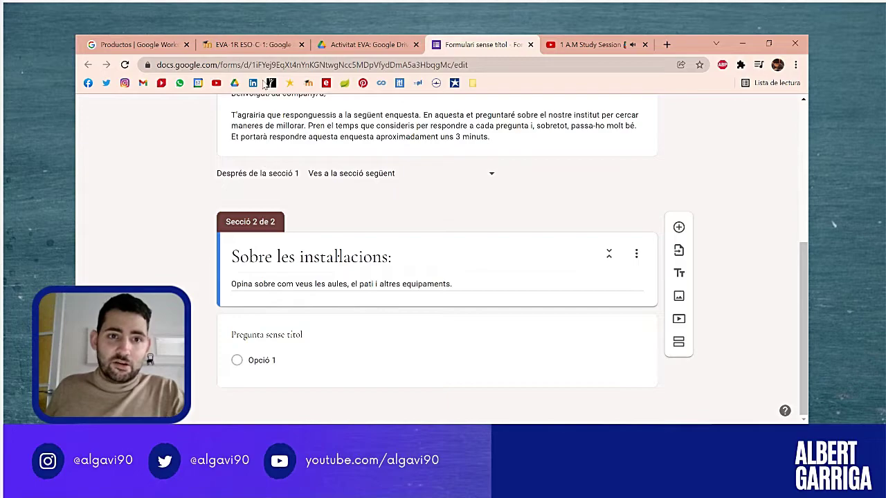
{"action": "left_click", "coordinate": [260, 43]}
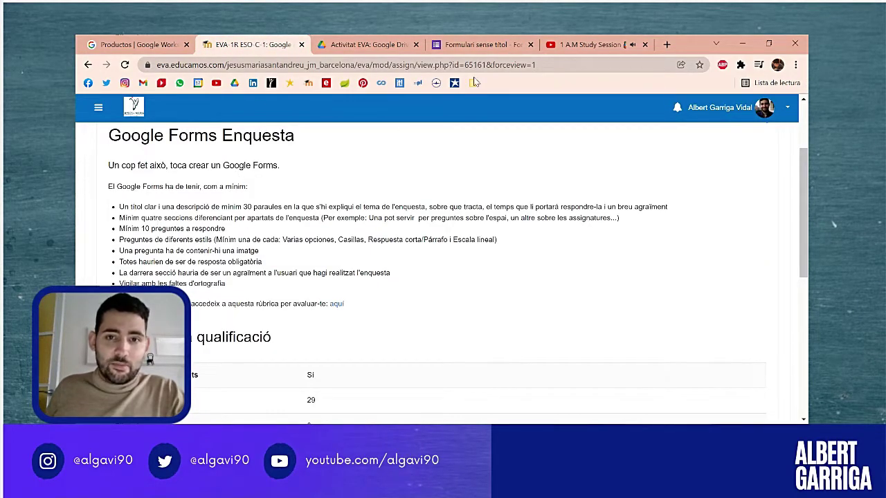
{"action": "left_click", "coordinate": [513, 42]}
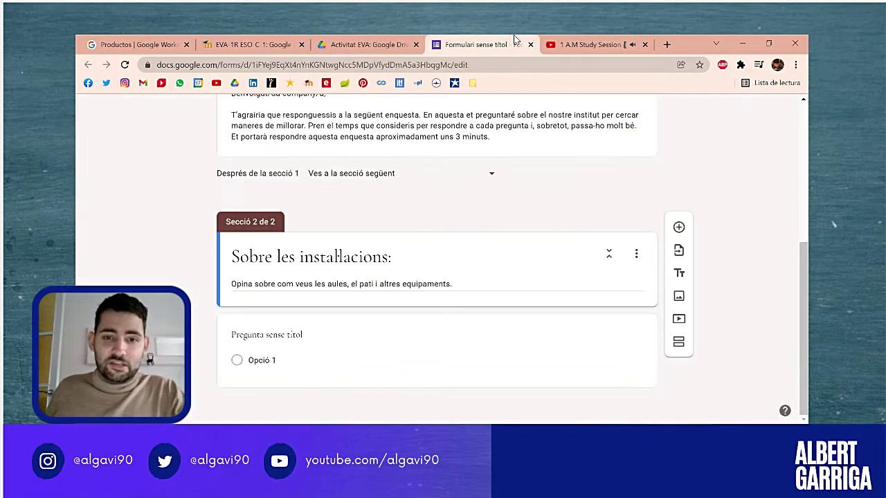
- Add a third section and title it "Sobre els/les professors/es"
{"action": "left_click", "coordinate": [679, 342]}
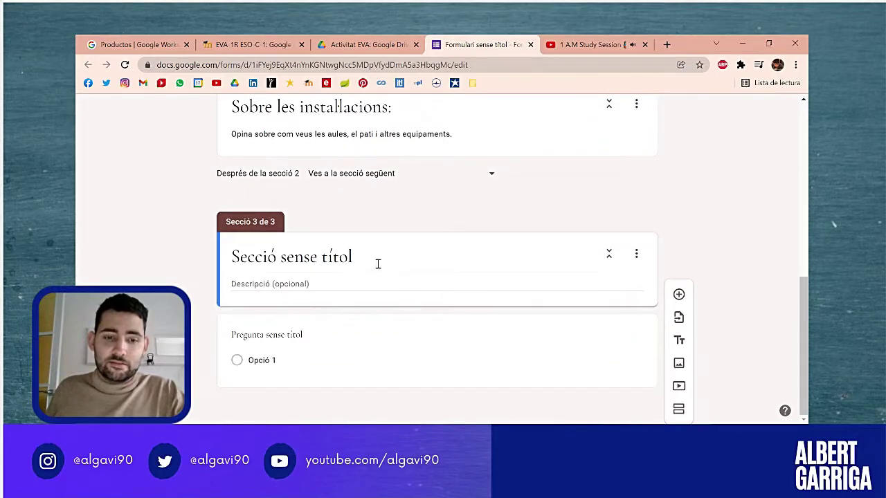
{"action": "left_click_drag", "start_coordinate": [378, 264], "coordinate": [208, 238]}
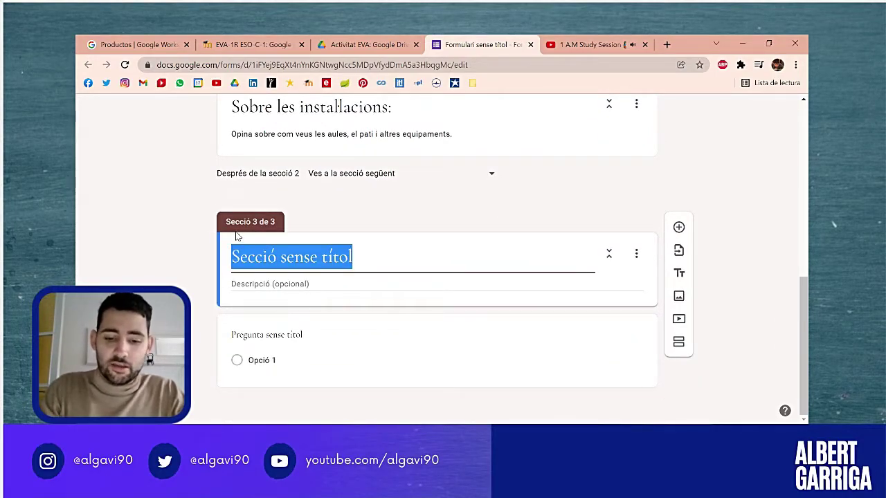
{"action": "type", "text": "Sobre els professors/es"}
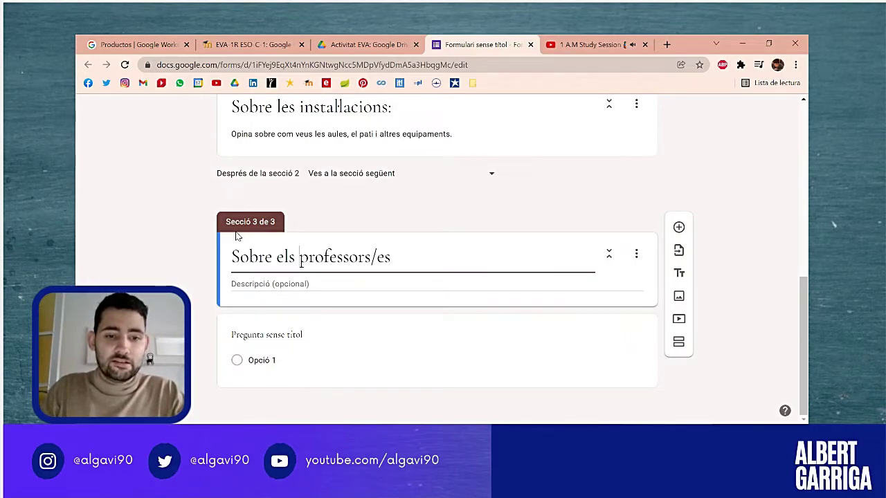
{"action": "type", "text": "/les"}
{"action": "left_click", "coordinate": [283, 282]}
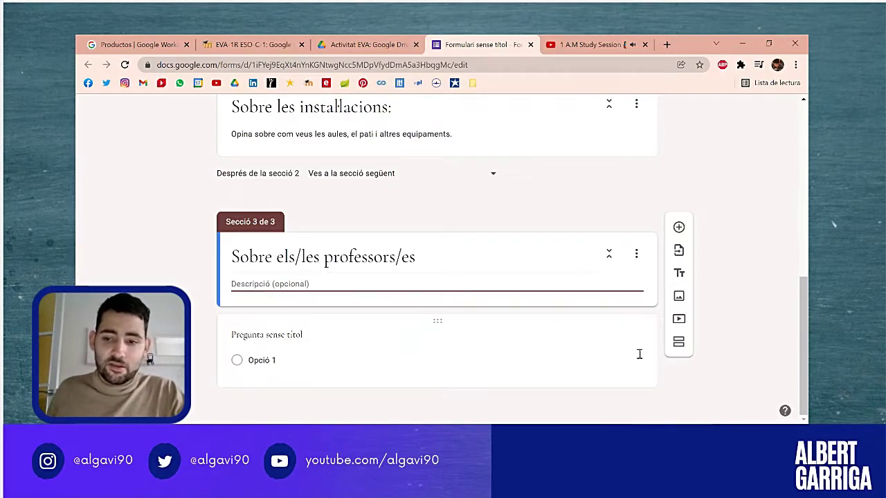
- Add a fourth section and title it "Sobre les assignatures"
{"action": "left_click", "coordinate": [678, 344]}
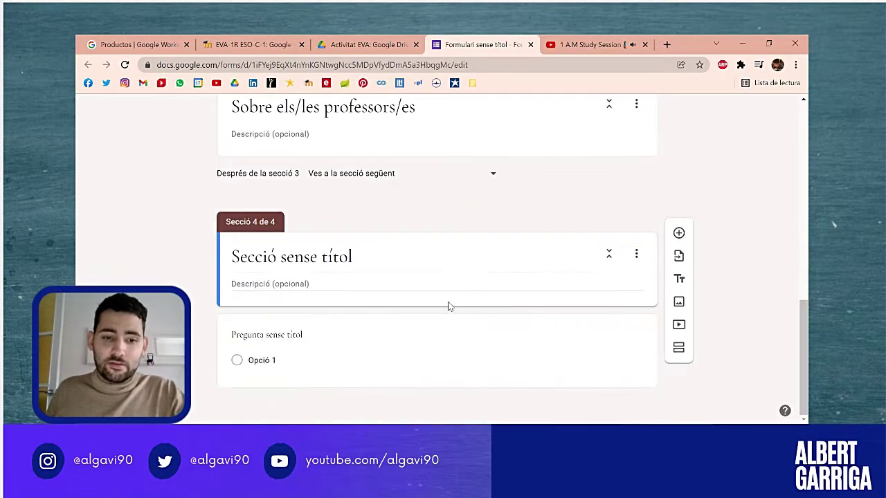
{"action": "left_click", "coordinate": [341, 261]}
{"action": "left_click_drag", "start_coordinate": [341, 261], "coordinate": [195, 259]}
{"action": "type", "text": "Sobre"}
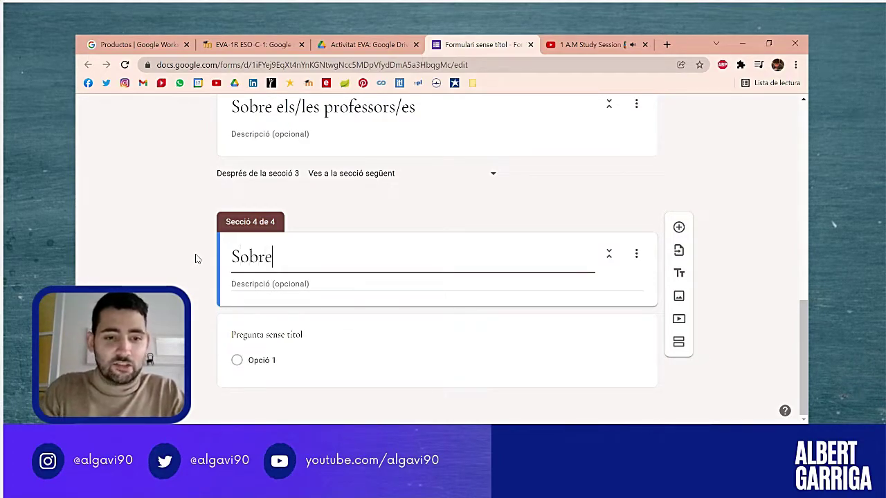
{"action": "type", "text": " les assignatures"}
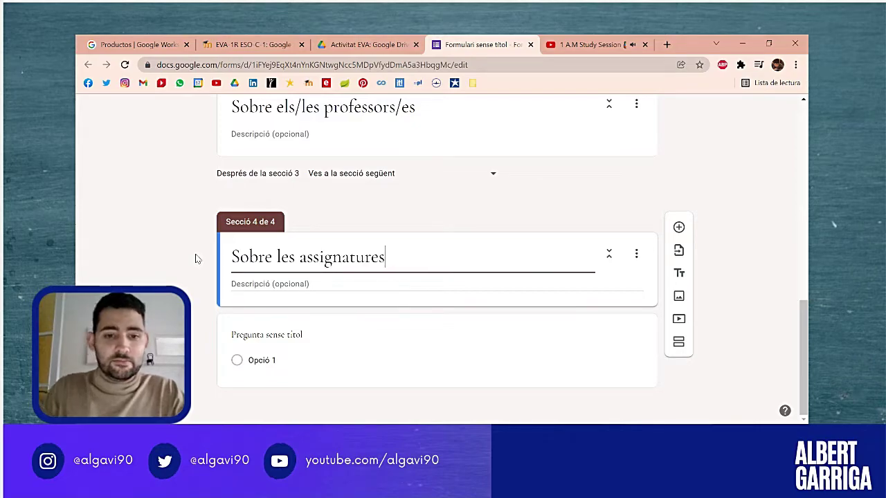
{"action": "left_click", "coordinate": [197, 276]}
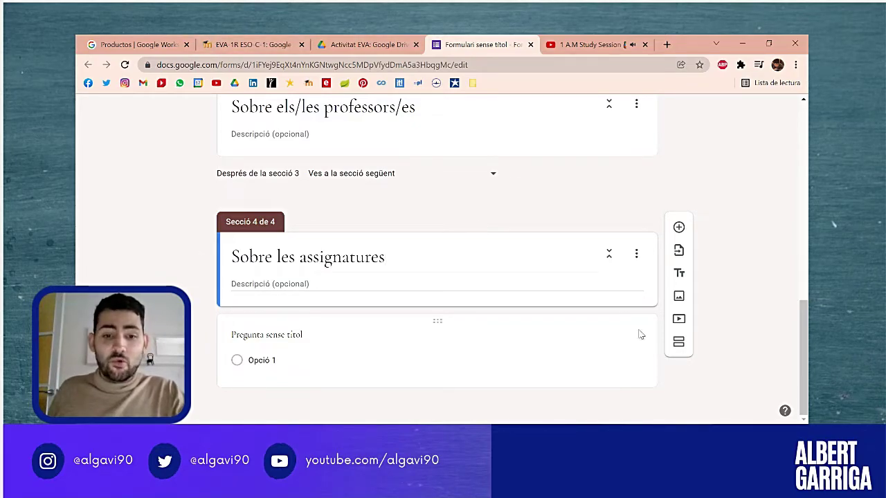
- Add a fifth section and title it "Sobre el menjador"
{"action": "left_click", "coordinate": [679, 342]}
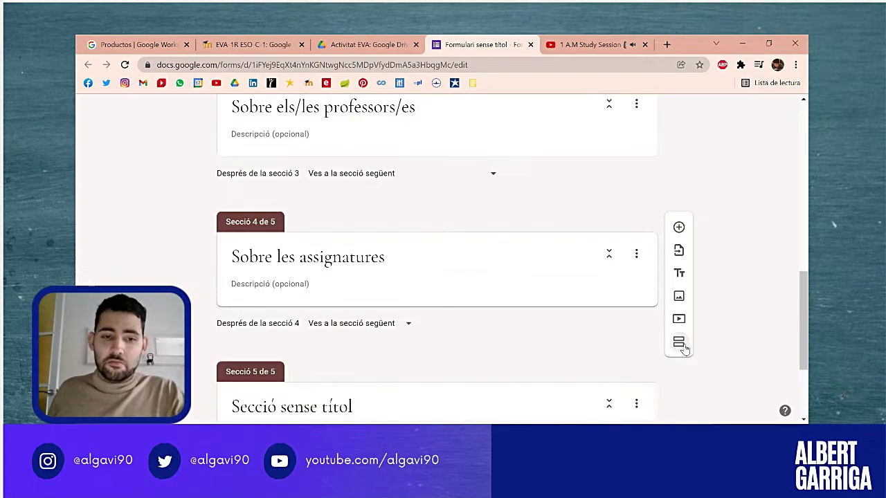
{"action": "left_click", "coordinate": [328, 263]}
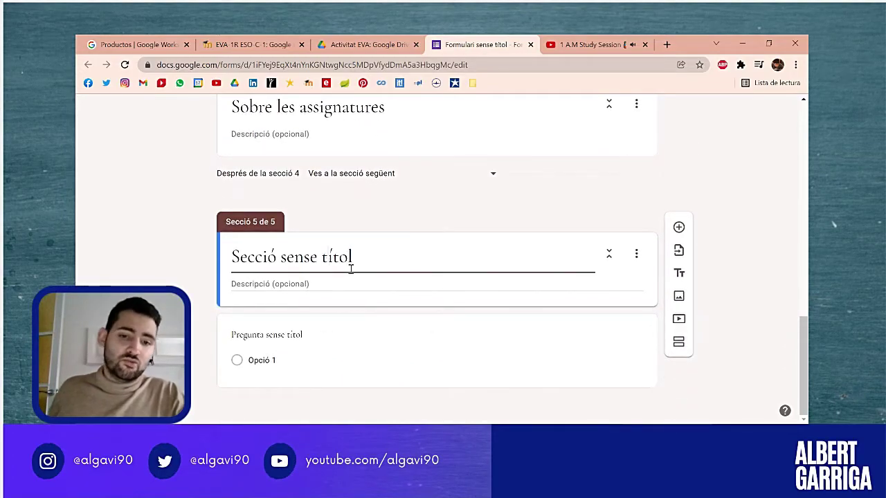
{"action": "left_click_drag", "start_coordinate": [383, 263], "coordinate": [193, 261]}
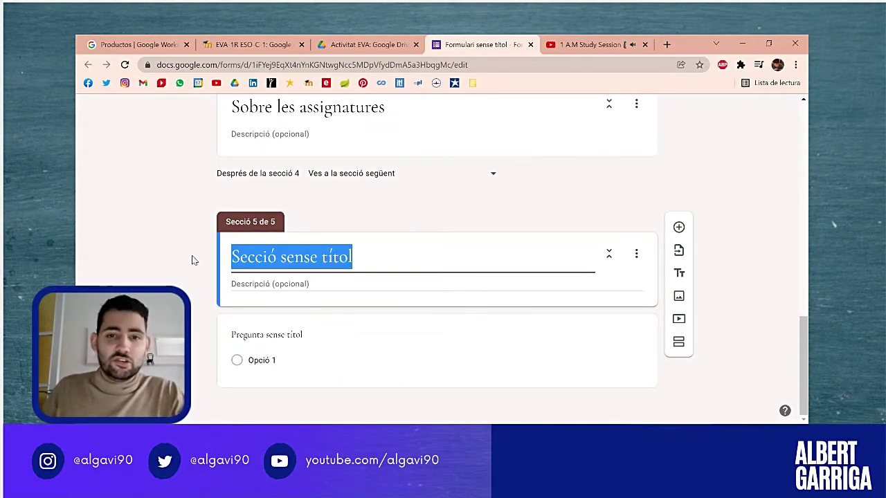
{"action": "type", "text": "Sobre"}
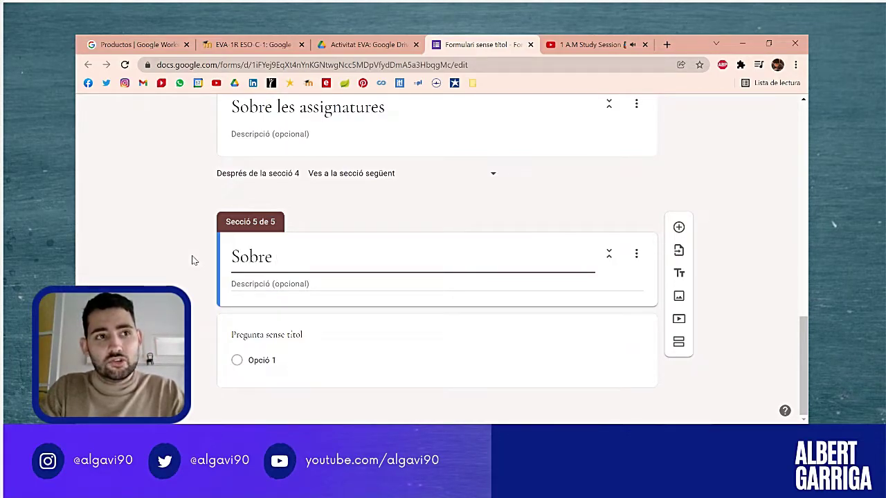
{"action": "type", "text": "el menjador"}
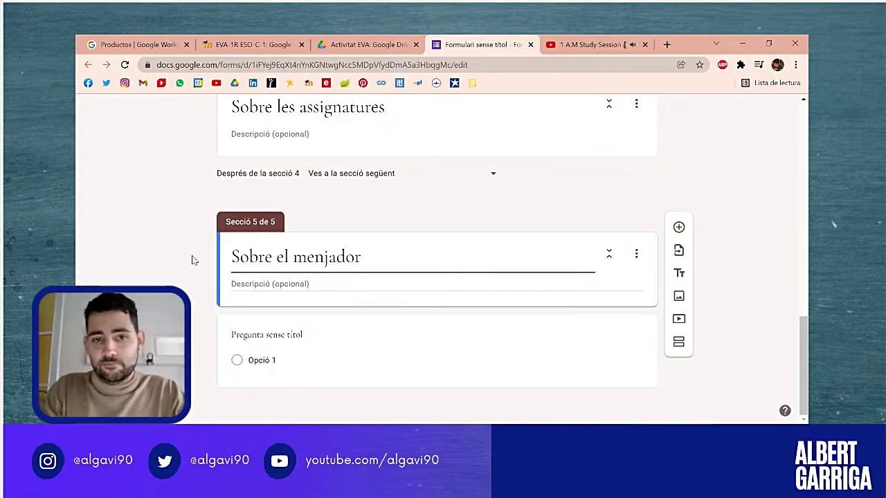
- Check the assignment page's requirements on sections, number of questions and question styles, and return to the form
{"action": "left_click", "coordinate": [251, 44]}
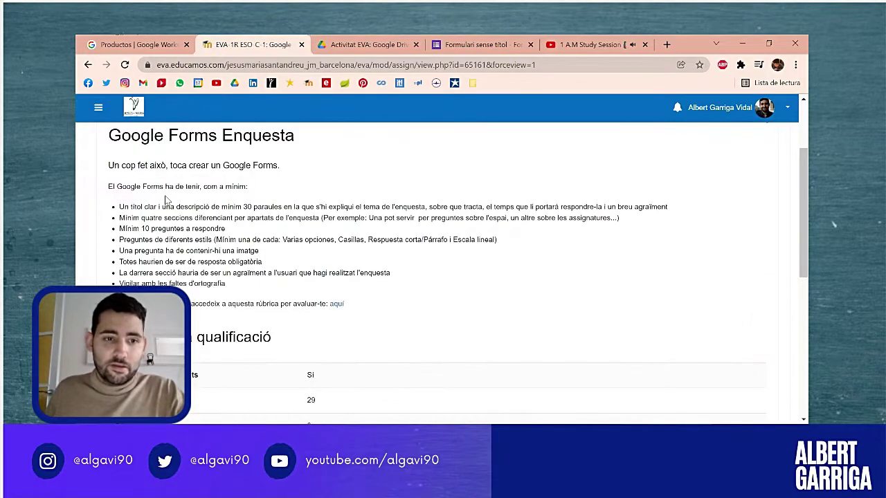
{"action": "left_click_drag", "start_coordinate": [119, 217], "coordinate": [317, 217]}
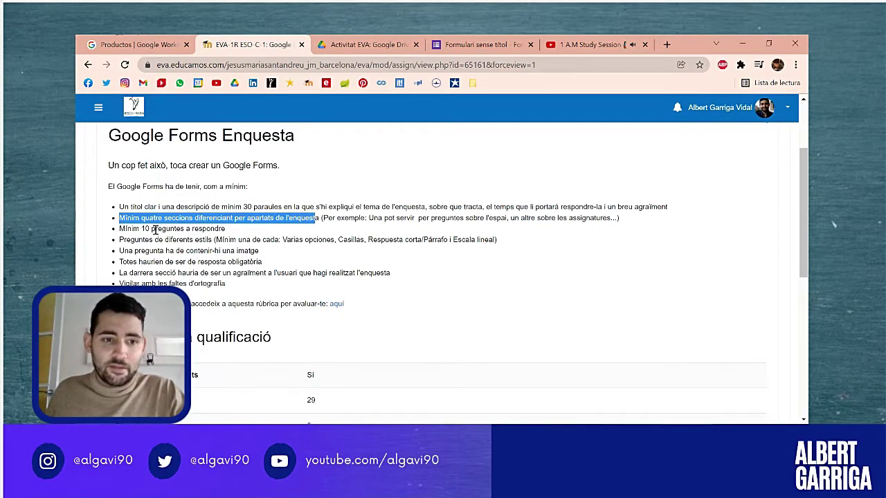
{"action": "left_click_drag", "start_coordinate": [119, 228], "coordinate": [228, 228]}
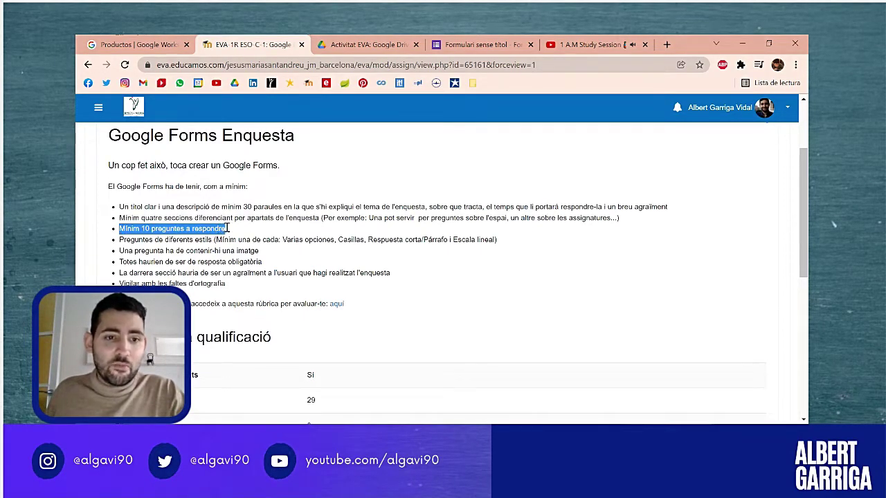
{"action": "left_click_drag", "start_coordinate": [121, 235], "coordinate": [506, 239]}
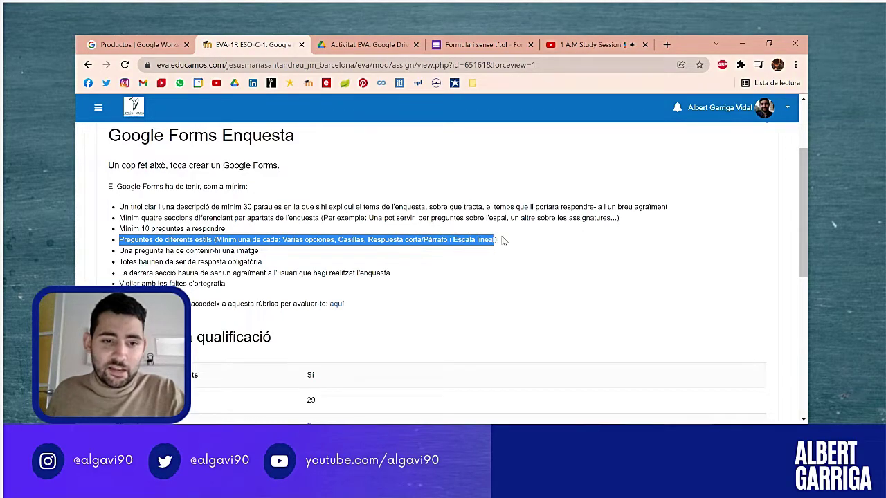
{"action": "left_click", "coordinate": [506, 239]}
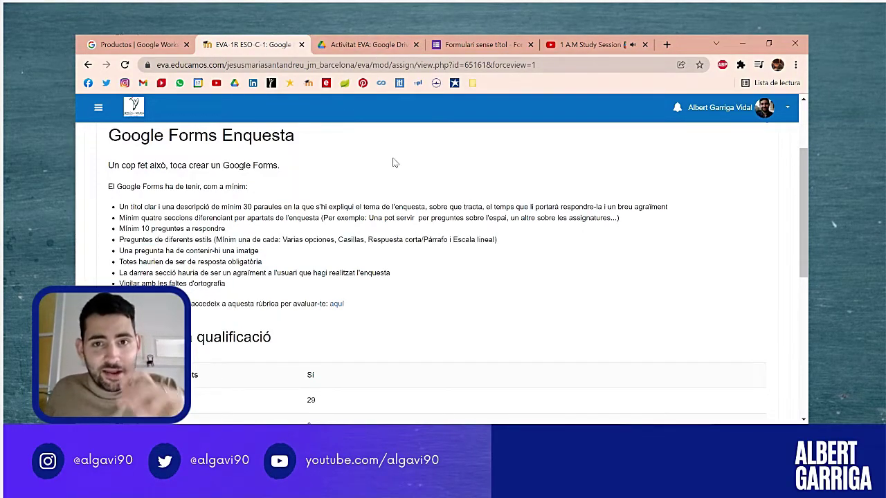
{"action": "left_click", "coordinate": [443, 43]}
- Add a new question and move it up into the "Sobre les instal·lacions:" section
{"action": "scroll", "coordinate": [430, 197], "scroll_direction": "up", "scroll_amount": 5}
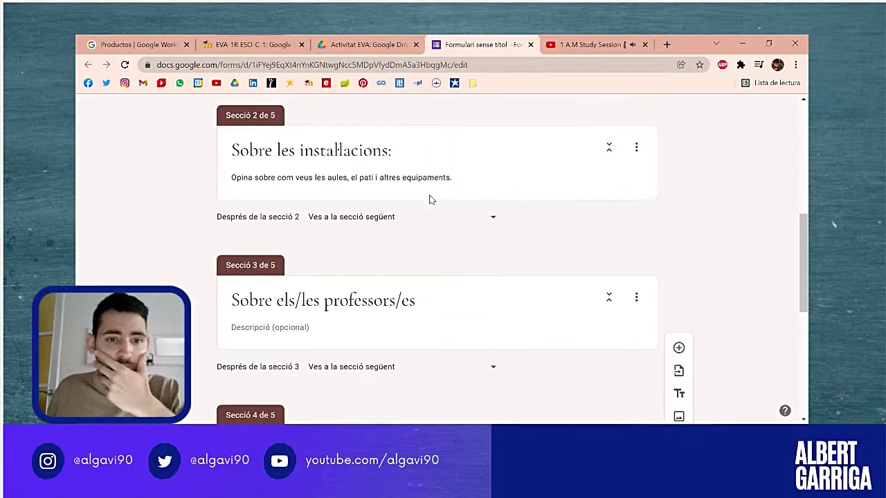
{"action": "scroll", "coordinate": [430, 200], "scroll_direction": "down", "scroll_amount": 2}
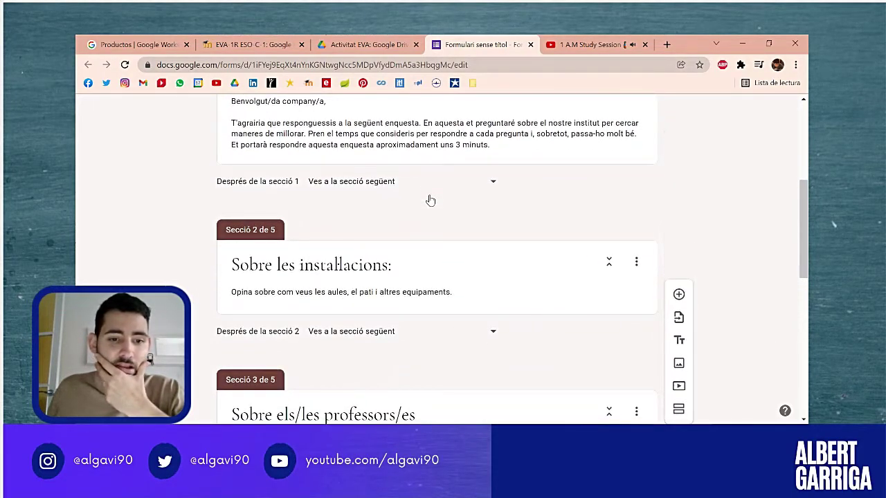
{"action": "scroll", "coordinate": [468, 235], "scroll_direction": "up", "scroll_amount": 1}
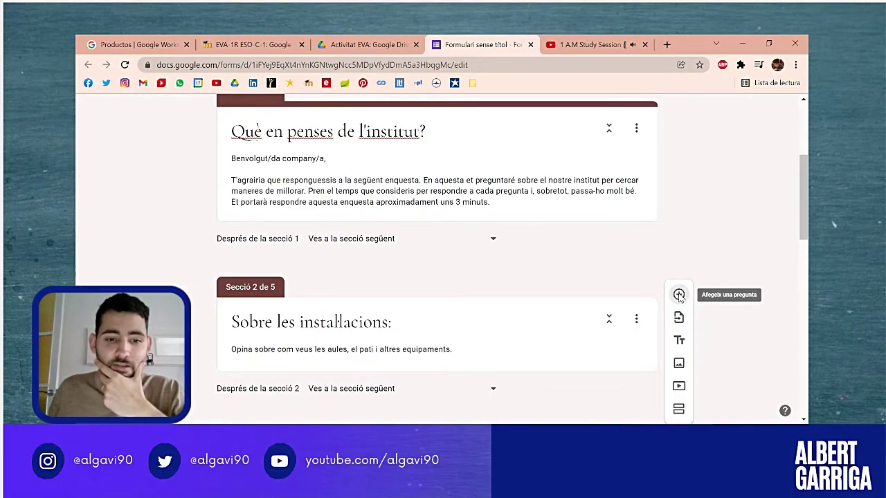
{"action": "scroll", "coordinate": [643, 289], "scroll_direction": "down", "scroll_amount": 2}
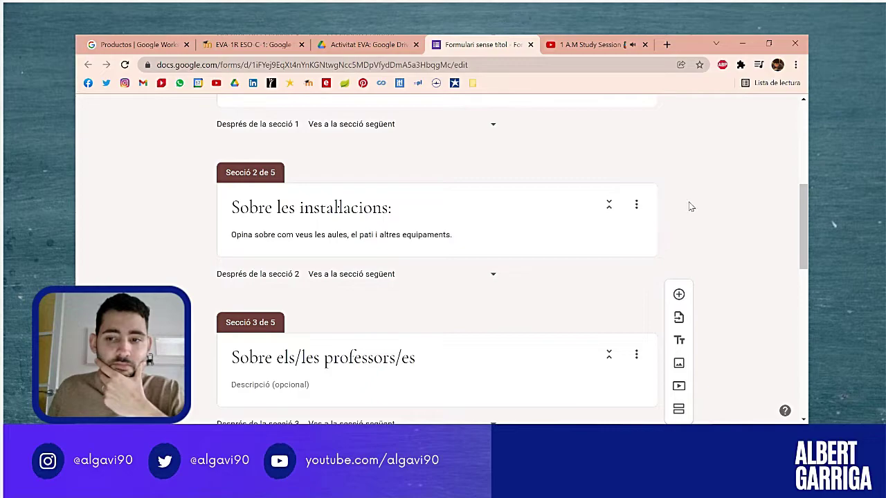
{"action": "scroll", "coordinate": [625, 214], "scroll_direction": "down", "scroll_amount": 8}
{"action": "scroll", "coordinate": [588, 258], "scroll_direction": "down", "scroll_amount": 1}
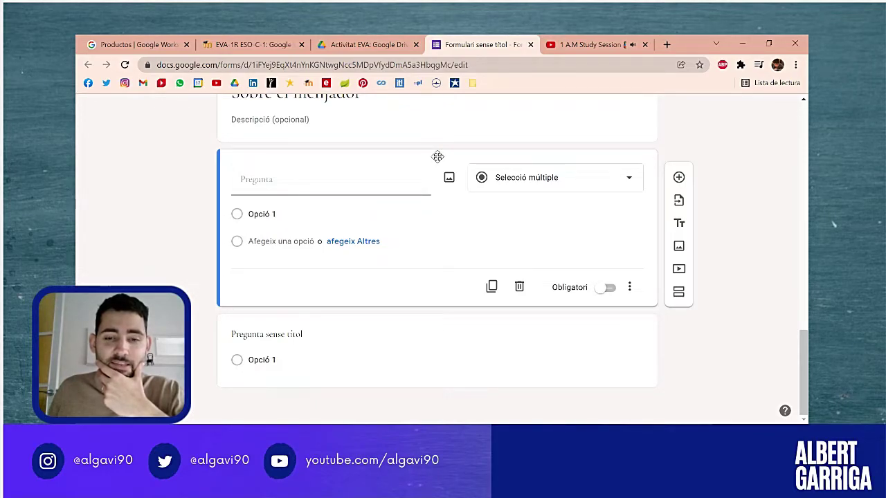
{"action": "left_click_drag", "start_coordinate": [437, 157], "coordinate": [414, 277]}
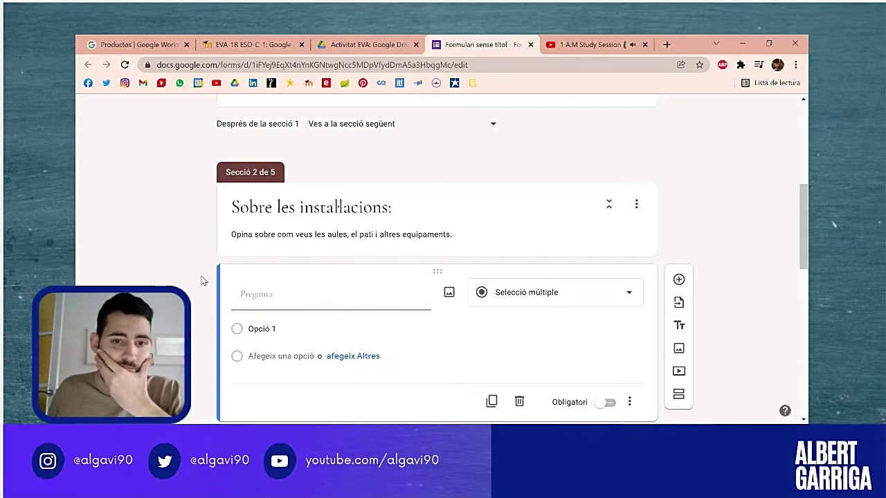
- Recheck the required question styles on the assignment page and choose "Selecció múltiple" as the new question's type
{"action": "scroll", "coordinate": [201, 279], "scroll_direction": "down", "scroll_amount": 1}
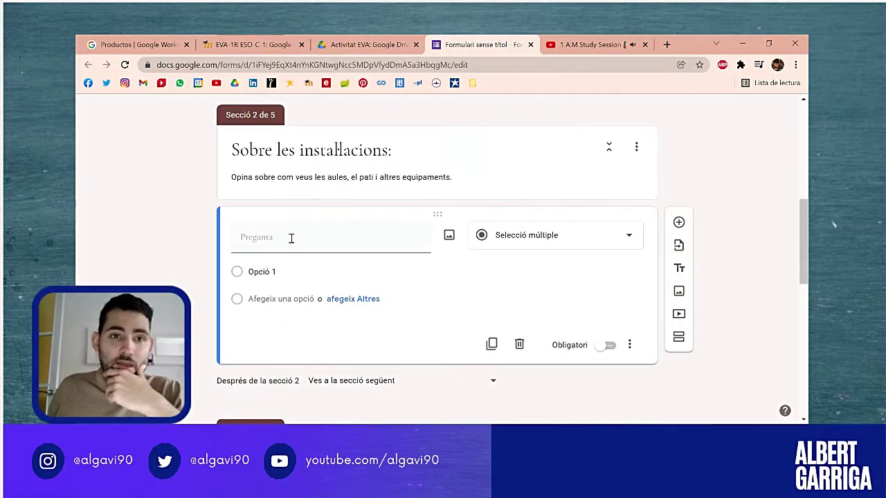
{"action": "key", "text": "ctrl+2"}
{"action": "left_click_drag", "start_coordinate": [284, 236], "coordinate": [335, 239]}
{"action": "left_click", "coordinate": [443, 44]}
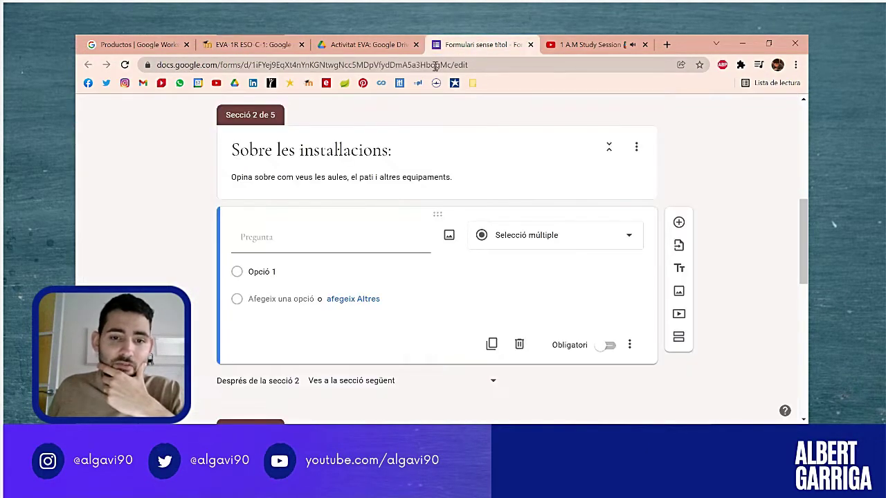
{"action": "left_click", "coordinate": [561, 238]}
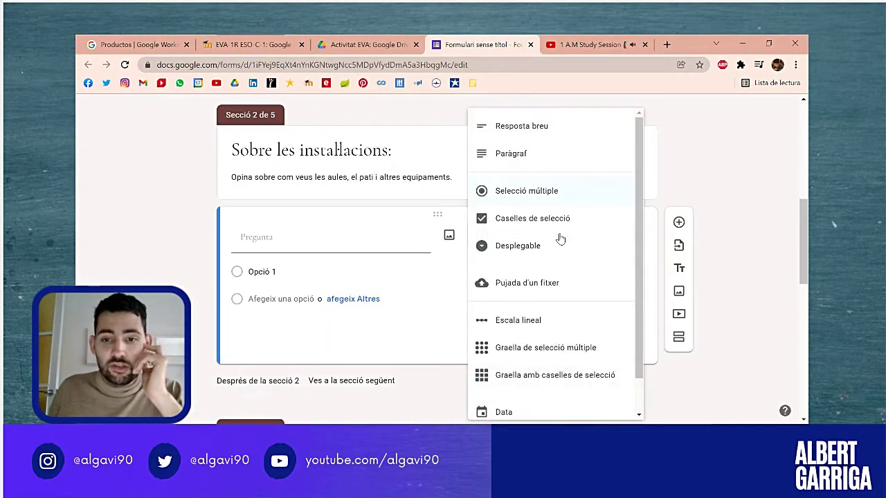
{"action": "left_click", "coordinate": [561, 192]}
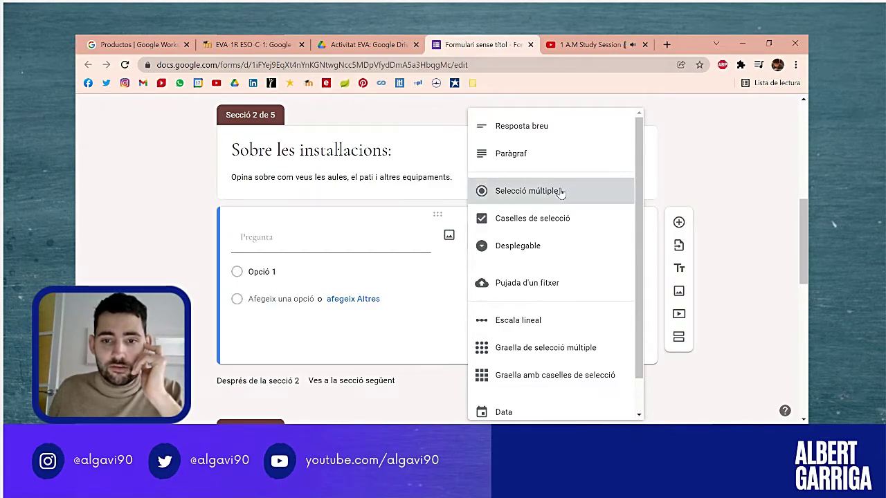
- Word the question as "Quins espais requereixen un manteniment més sovint?" and enter "Les aules" as its first option
{"action": "left_click", "coordinate": [274, 236]}
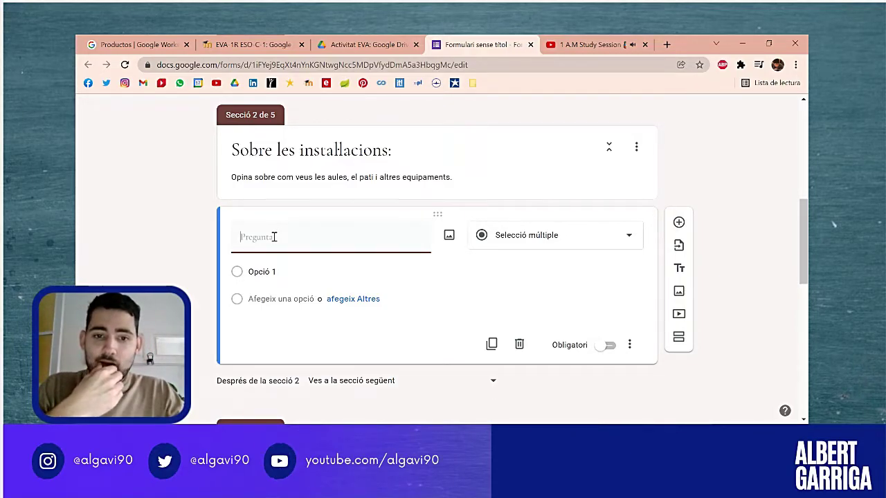
{"action": "type", "text": "Qui"}
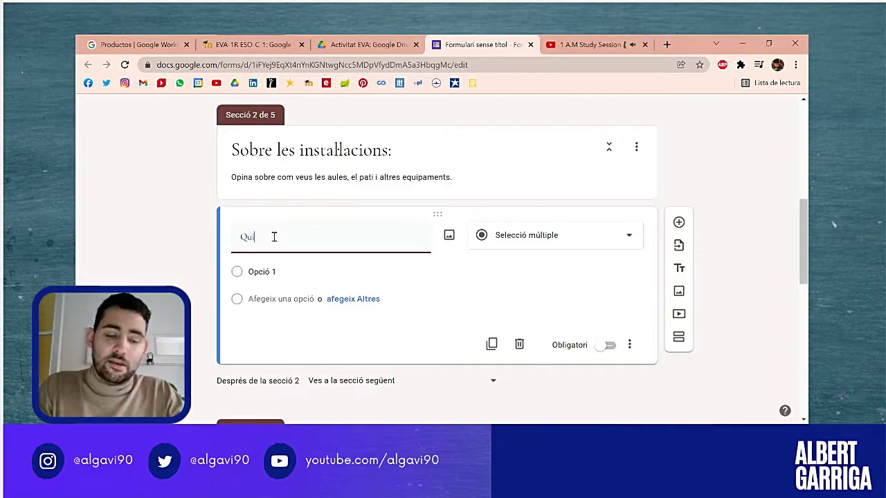
{"action": "type", "text": "ns espais requereixen un ma"}
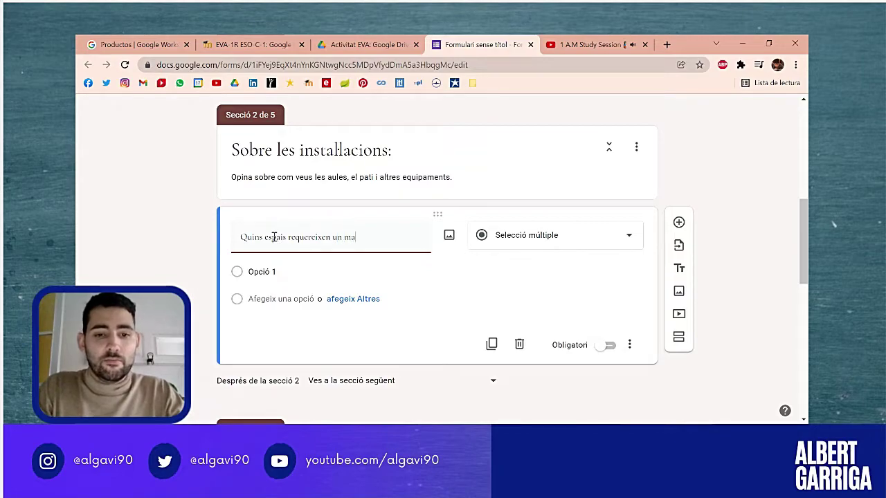
{"action": "type", "text": "nteniment mé"}
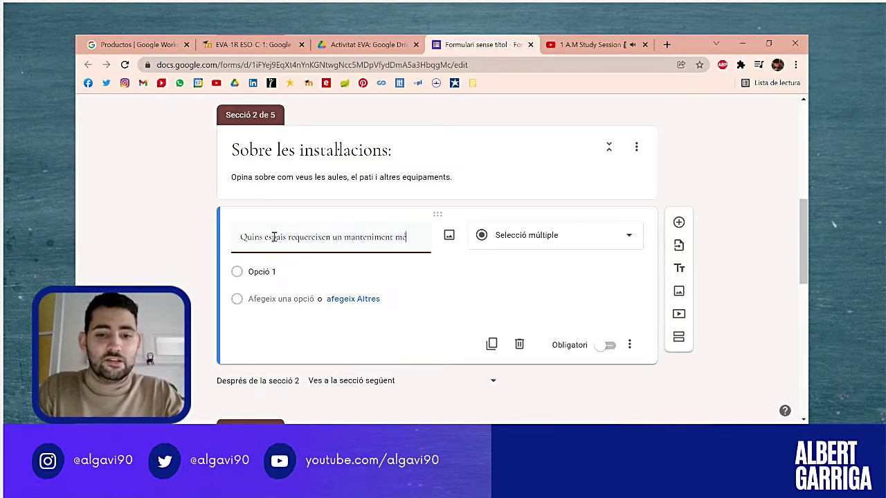
{"action": "type", "text": "s sovint?"}
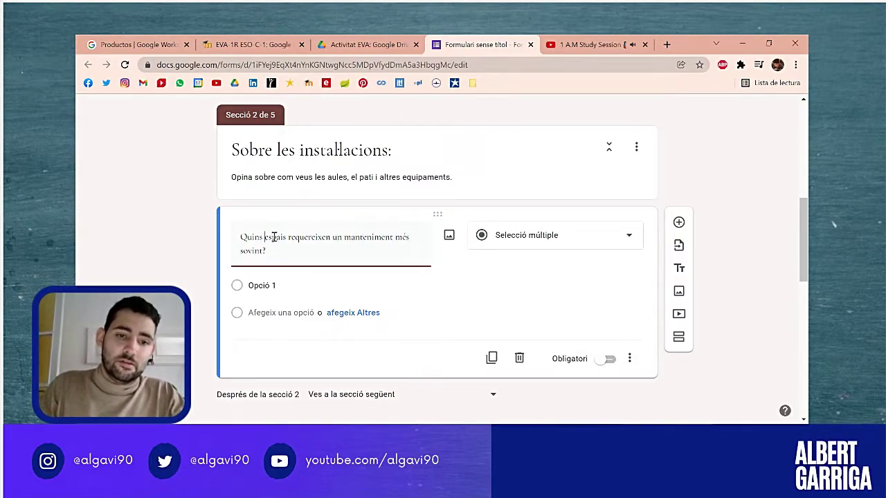
{"action": "left_click", "coordinate": [267, 286]}
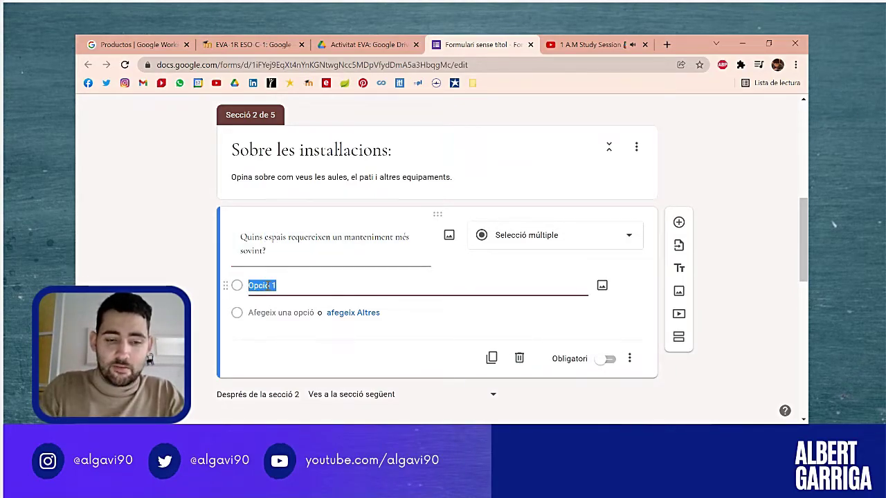
{"action": "type", "text": "Les aules"}
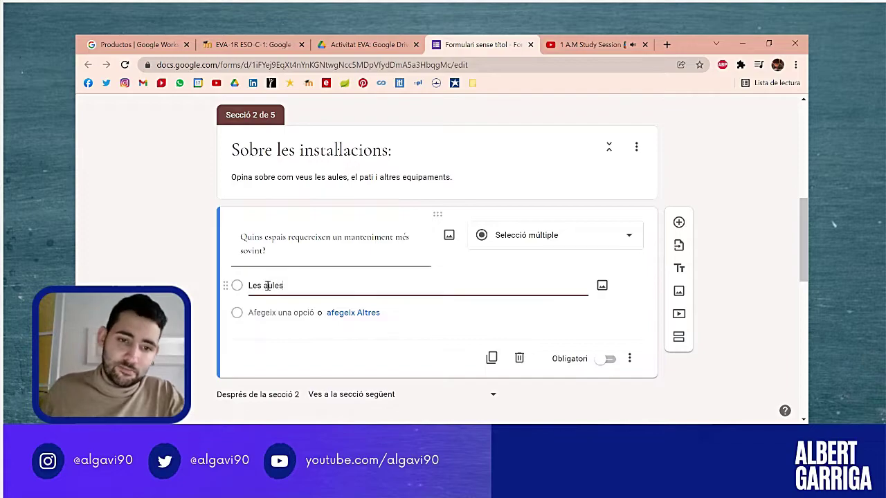
- Add "El pati" and "L'espai del menjador" as the second and third options of the maintenance question
{"action": "left_click", "coordinate": [277, 312]}
{"action": "left_click_drag", "start_coordinate": [291, 312], "coordinate": [237, 312]}
{"action": "type", "text": "E"}
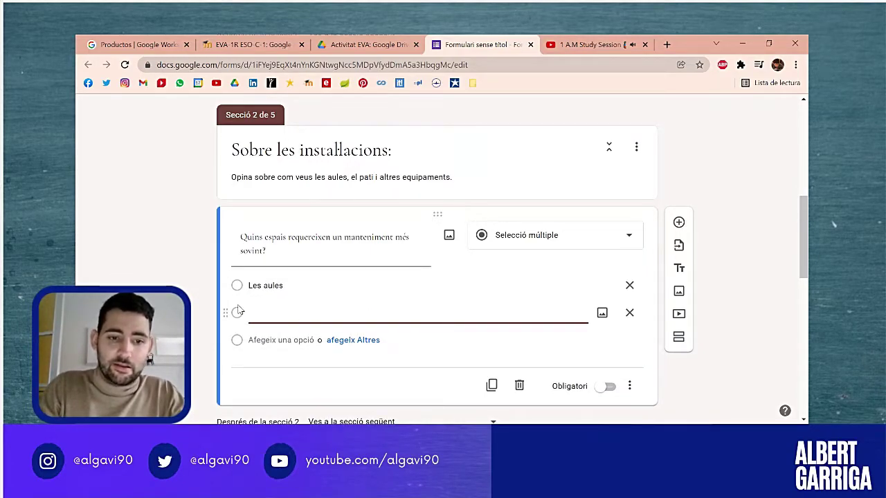
{"action": "type", "text": "l pati"}
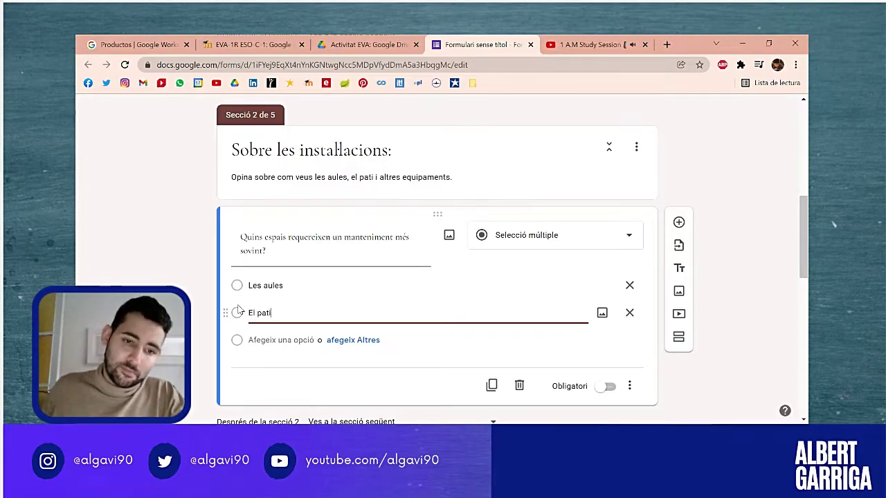
{"action": "left_click", "coordinate": [266, 339]}
{"action": "type", "text": "L'espai de man"}
{"action": "key", "text": "BackSpace"}
{"action": "key", "text": "BackSpace"}
{"action": "key", "text": "BackSpace"}
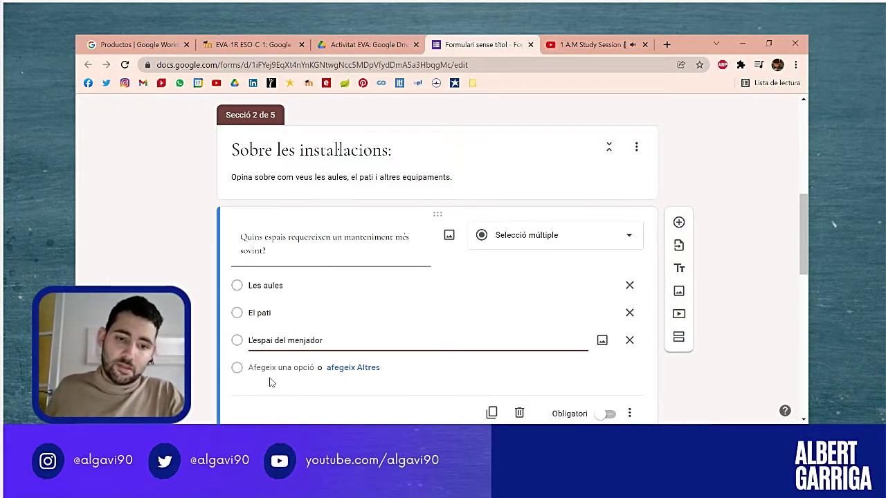
- Add "El saló d'actes" as the fourth option and make the maintenance question required
{"action": "left_click", "coordinate": [283, 366]}
{"action": "key", "text": "BackSpace"}
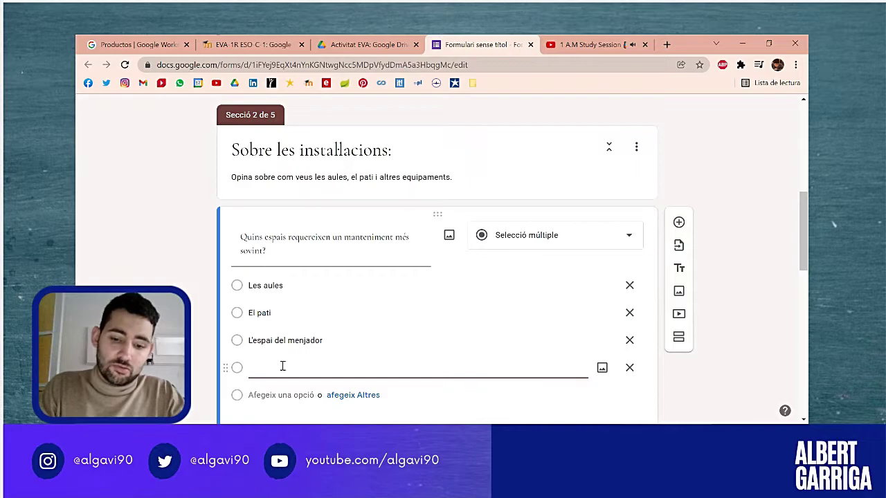
{"action": "type", "text": "El saló d'actes"}
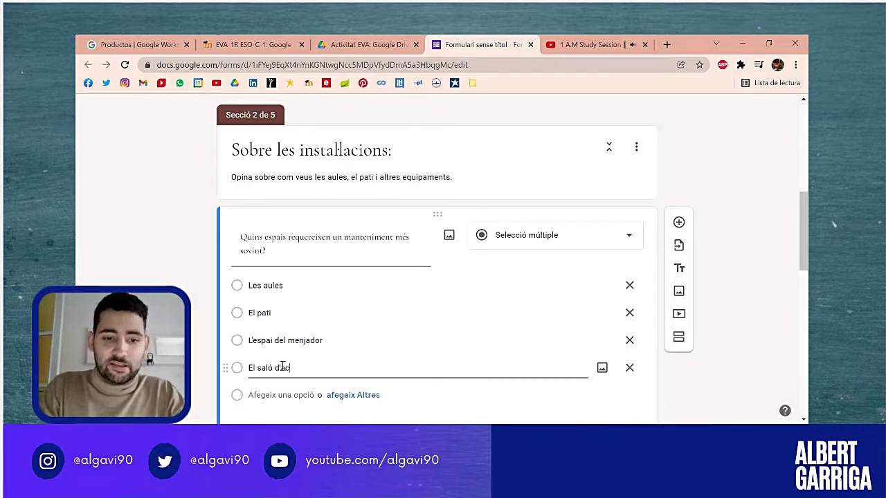
{"action": "left_click", "coordinate": [200, 331]}
{"action": "scroll", "coordinate": [338, 150], "scroll_direction": "down", "scroll_amount": 2}
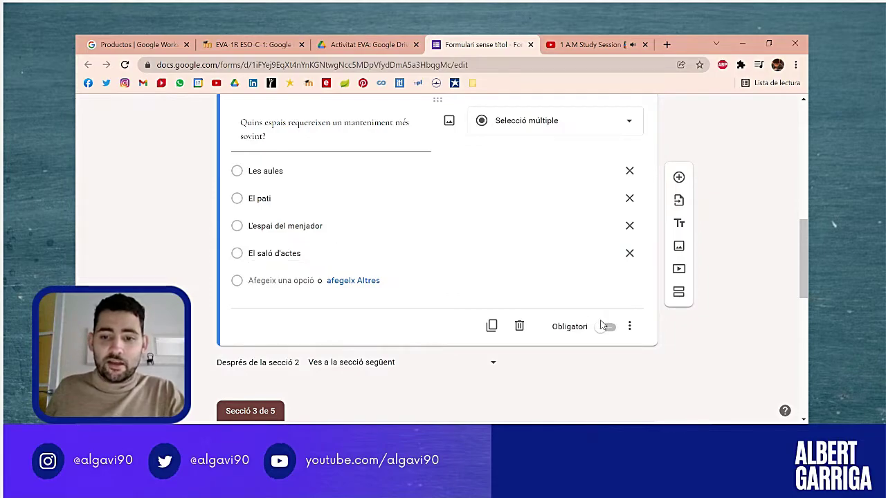
{"action": "scroll", "coordinate": [601, 324], "scroll_direction": "up", "scroll_amount": 2}
{"action": "scroll", "coordinate": [597, 317], "scroll_direction": "down", "scroll_amount": 2}
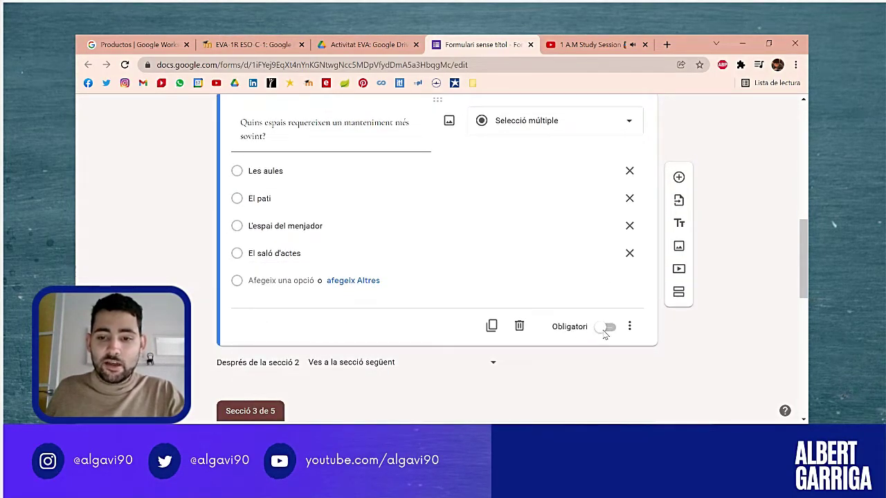
{"action": "left_click", "coordinate": [607, 328]}
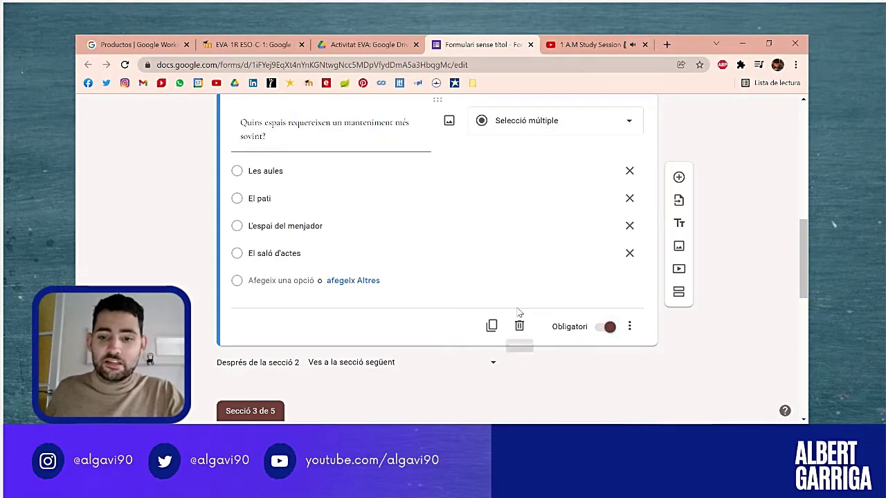
{"action": "scroll", "coordinate": [518, 313], "scroll_direction": "up", "scroll_amount": 1}
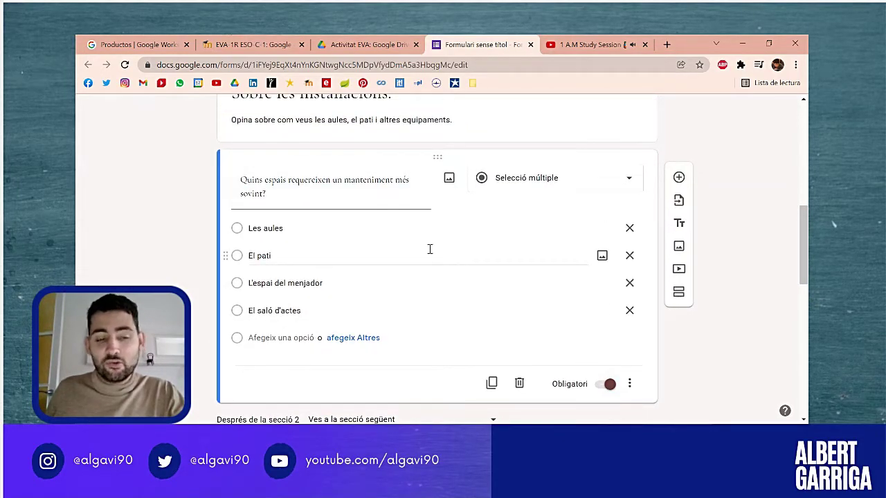
{"action": "scroll", "coordinate": [483, 275], "scroll_direction": "down", "scroll_amount": 2}
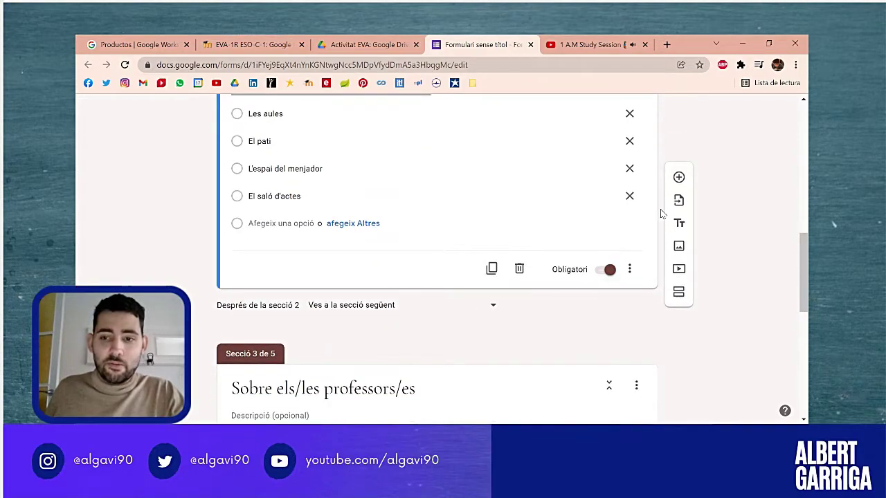
- Add another question below it, check the next required style on the assignment page, and choose "Caselles de selecció" as its type
{"action": "left_click", "coordinate": [680, 178]}
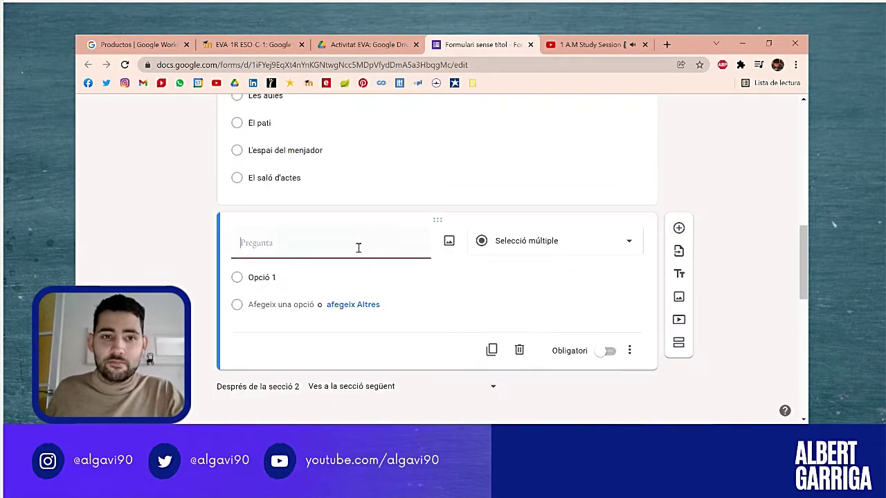
{"action": "left_click", "coordinate": [244, 39]}
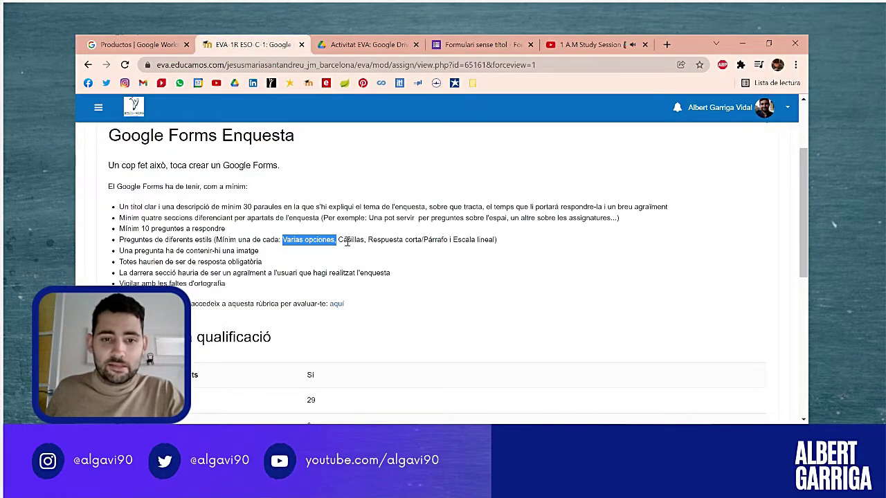
{"action": "left_click_drag", "start_coordinate": [340, 240], "coordinate": [361, 239]}
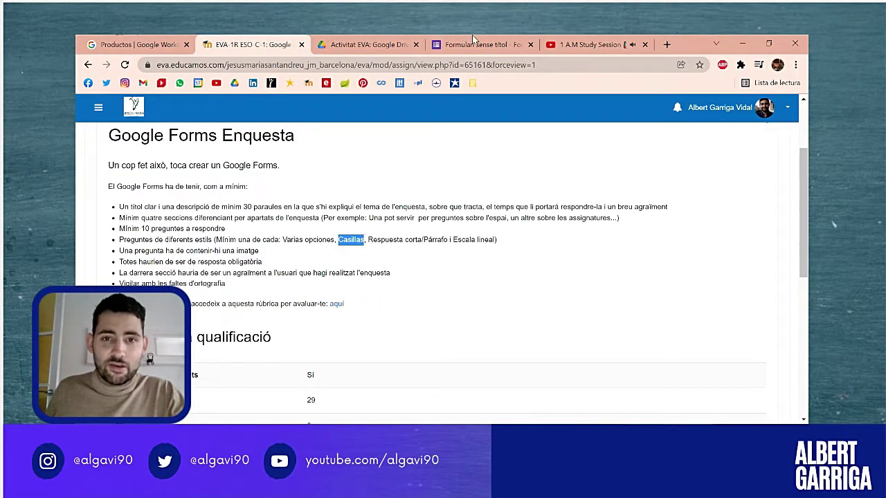
{"action": "left_click", "coordinate": [474, 42]}
{"action": "left_click", "coordinate": [508, 253]}
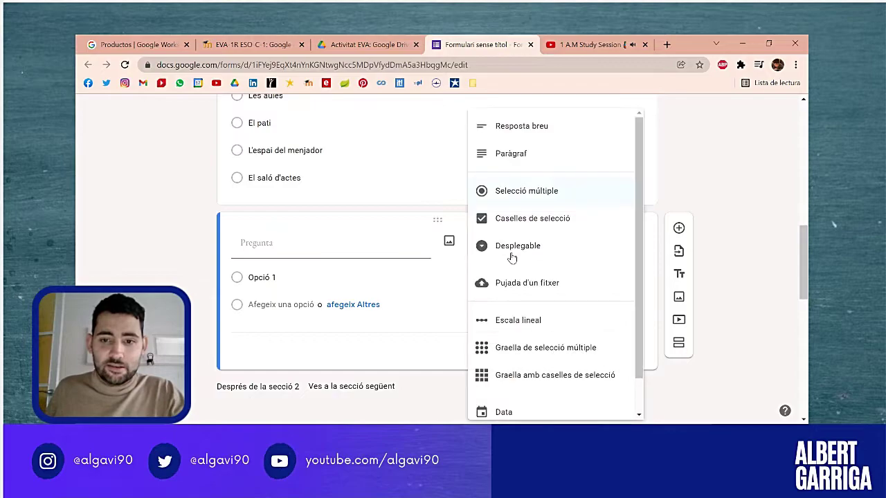
{"action": "left_click", "coordinate": [529, 220]}
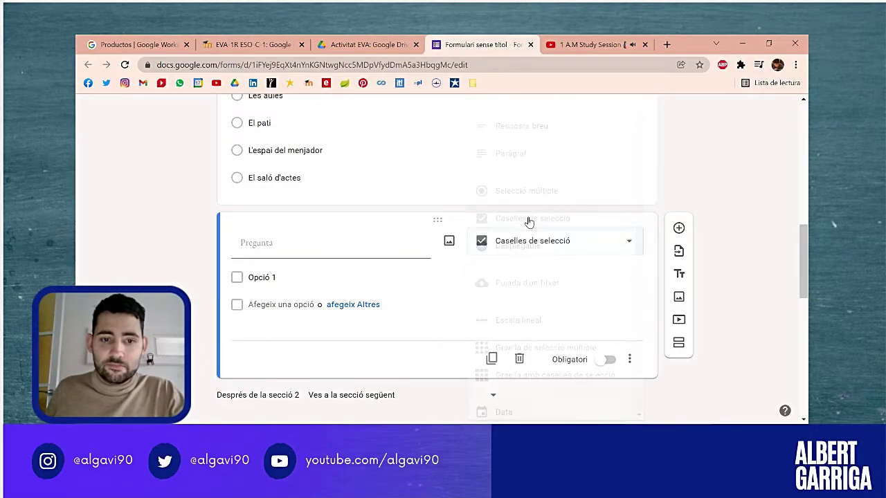
- Word the new checkbox question as "Creus que el manteniment és correcte?"
{"action": "scroll", "coordinate": [381, 250], "scroll_direction": "up", "scroll_amount": 3}
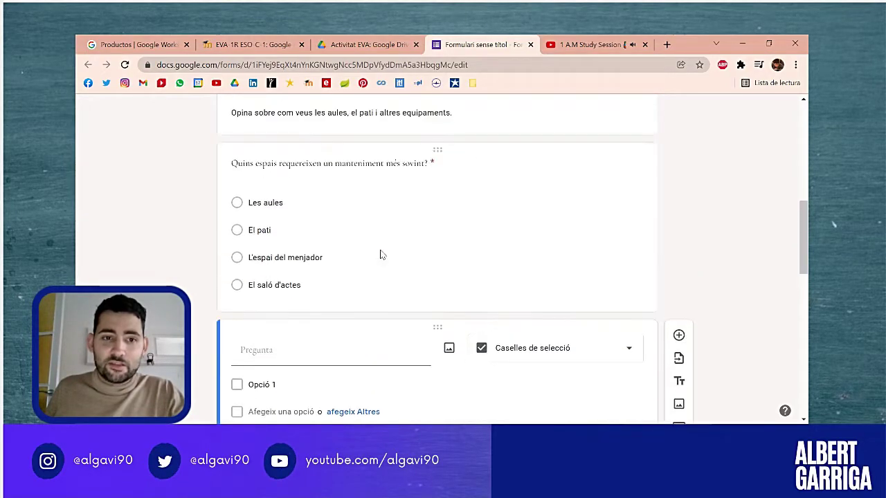
{"action": "scroll", "coordinate": [283, 252], "scroll_direction": "down", "scroll_amount": 3}
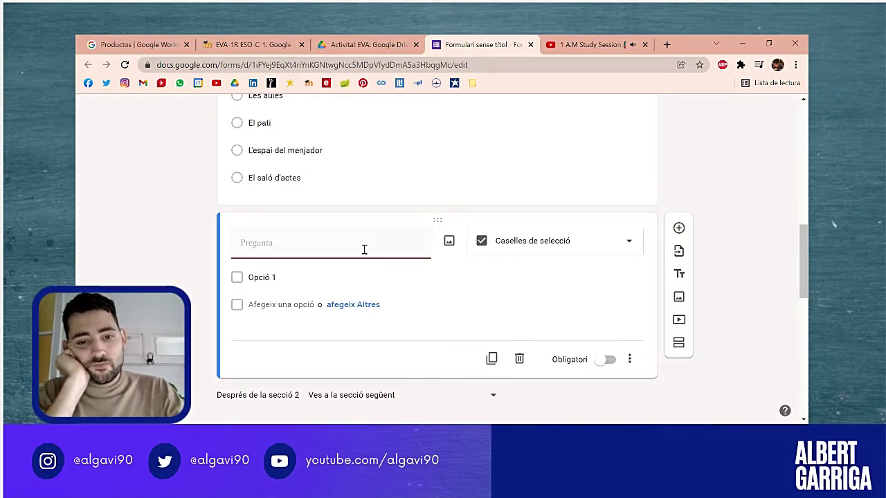
{"action": "type", "text": "C"}
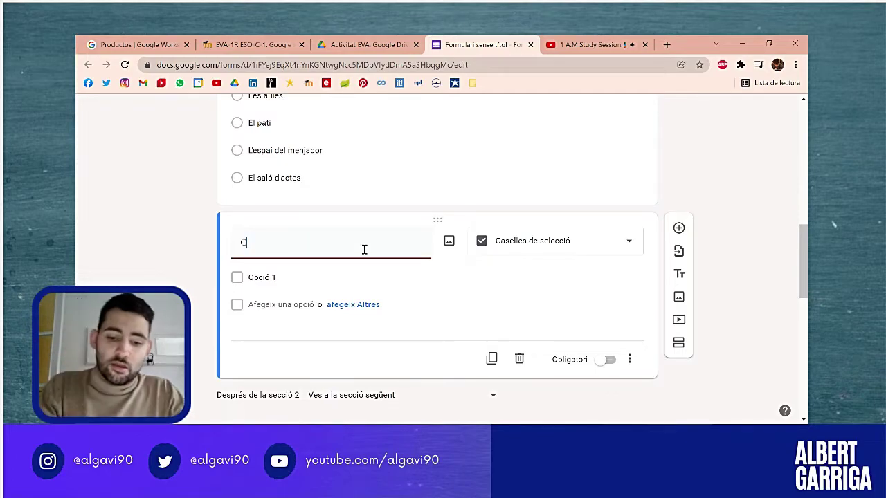
{"action": "type", "text": "reus que el manteni"}
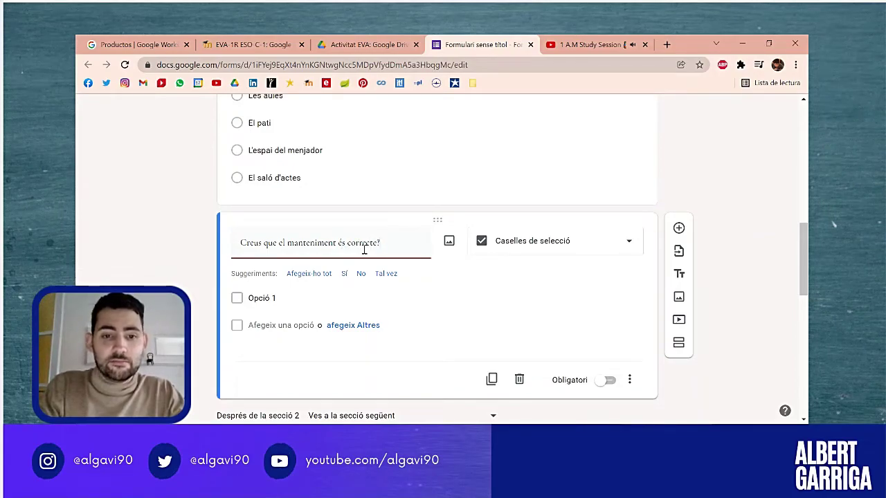
{"action": "type", "text": "ment és correcte?"}
- Give the checkbox question the options "Sí", "No", "NS/NC" and "Altres", and make it required
{"action": "left_click", "coordinate": [280, 279]}
{"action": "type", "text": "Sí"}
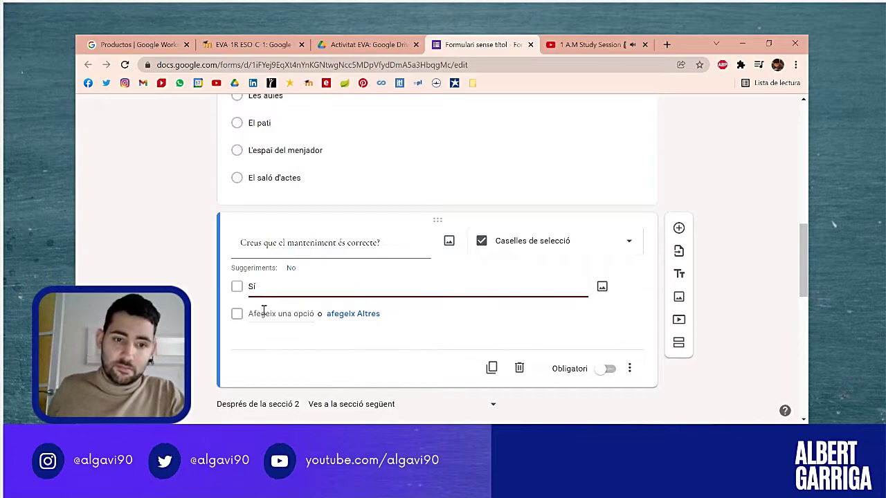
{"action": "left_click", "coordinate": [265, 306]}
{"action": "type", "text": "N"}
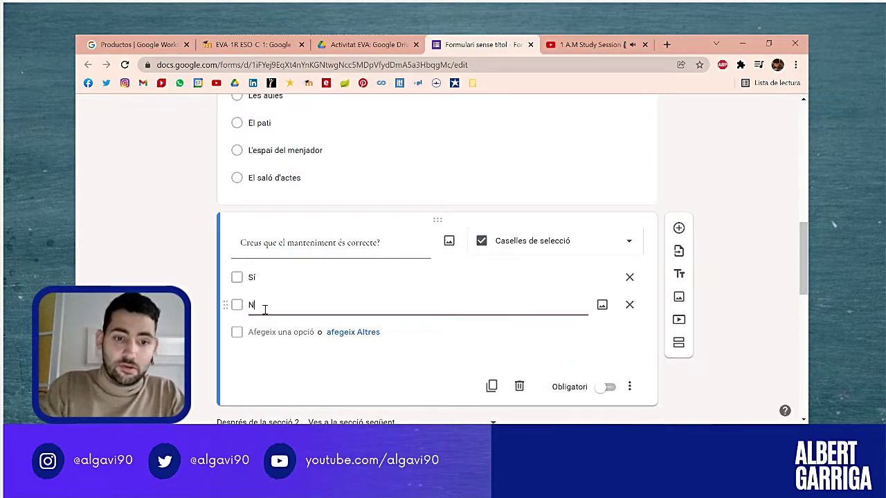
{"action": "left_click", "coordinate": [348, 333]}
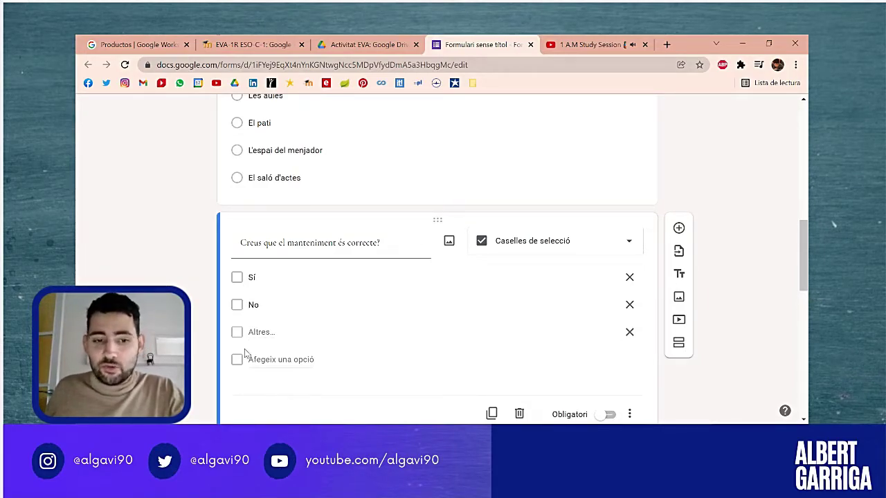
{"action": "left_click", "coordinate": [290, 360]}
{"action": "type", "text": "NS/NC"}
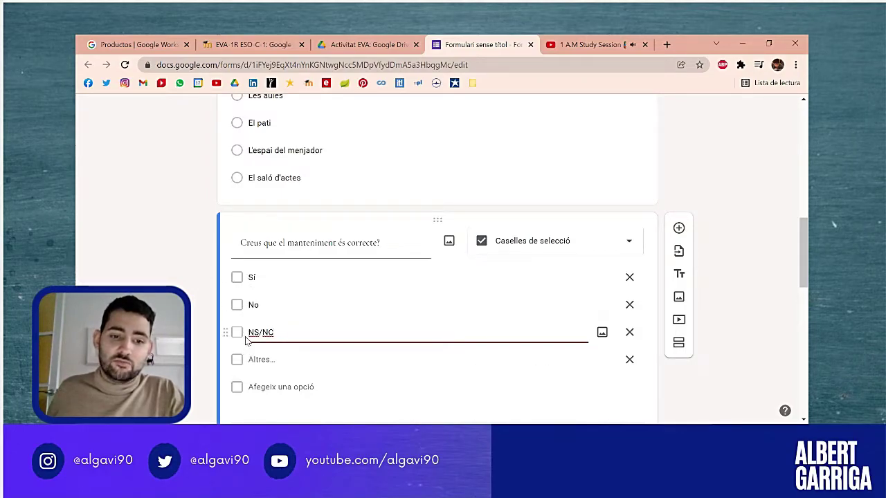
{"action": "scroll", "coordinate": [300, 326], "scroll_direction": "down", "scroll_amount": 2}
{"action": "left_click", "coordinate": [607, 327]}
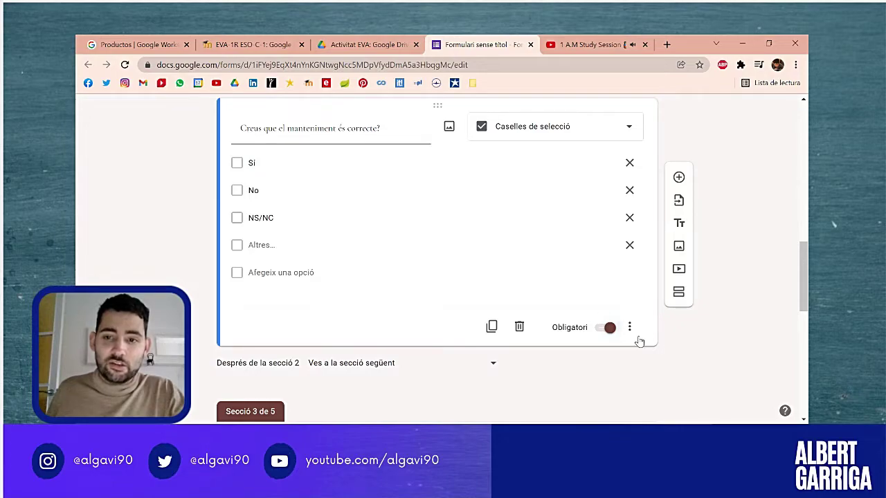
- Recheck the required question styles on the assignment page, then add a question and move it into the "Sobre els/les professors/es" section
{"action": "left_click", "coordinate": [275, 39]}
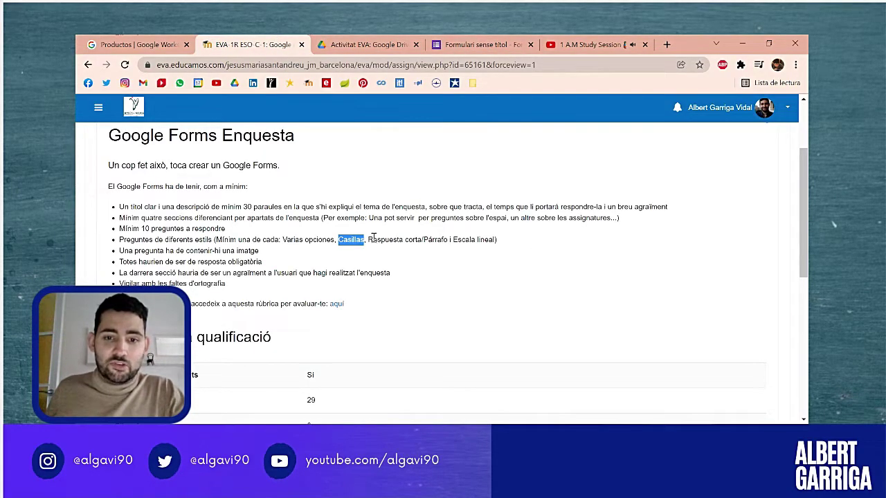
{"action": "key", "text": "ctrl+4"}
{"action": "scroll", "coordinate": [378, 242], "scroll_direction": "down", "scroll_amount": 5}
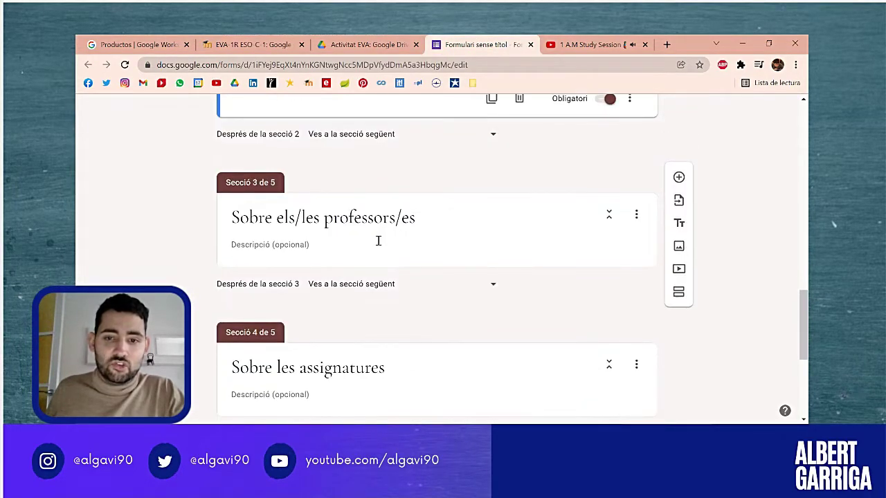
{"action": "left_click", "coordinate": [679, 178]}
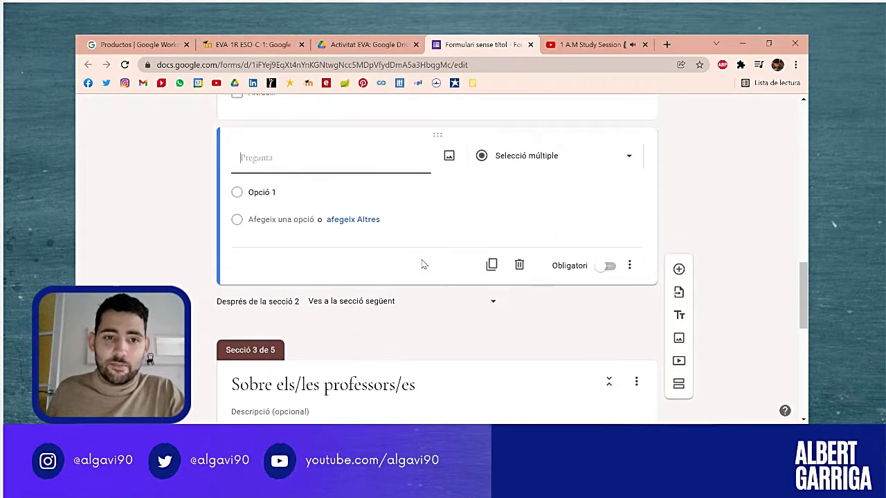
{"action": "scroll", "coordinate": [423, 263], "scroll_direction": "up", "scroll_amount": 1}
{"action": "scroll", "coordinate": [437, 213], "scroll_direction": "down", "scroll_amount": 3}
{"action": "left_click_drag", "start_coordinate": [436, 217], "coordinate": [460, 208]}
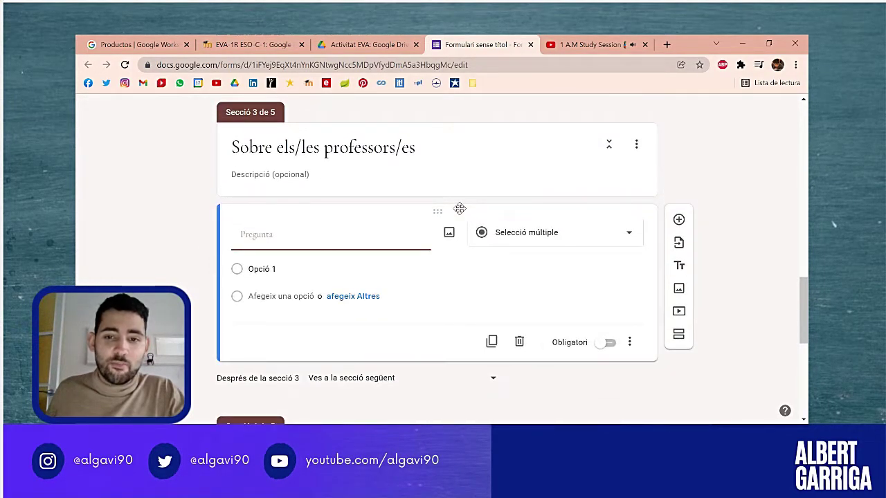
- Set the new question's type to "Resposta breu" and compare it with the required styles on the assignment page
{"action": "left_click", "coordinate": [530, 233]}
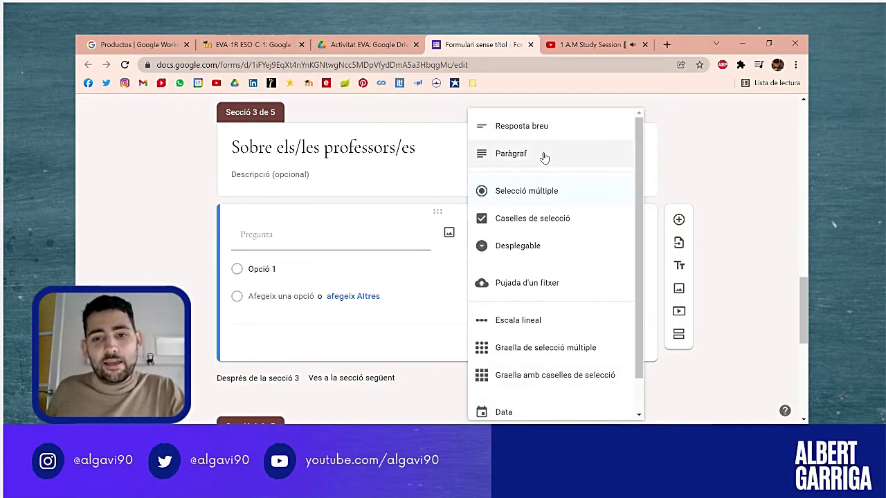
{"action": "left_click", "coordinate": [492, 131]}
{"action": "left_click", "coordinate": [249, 41]}
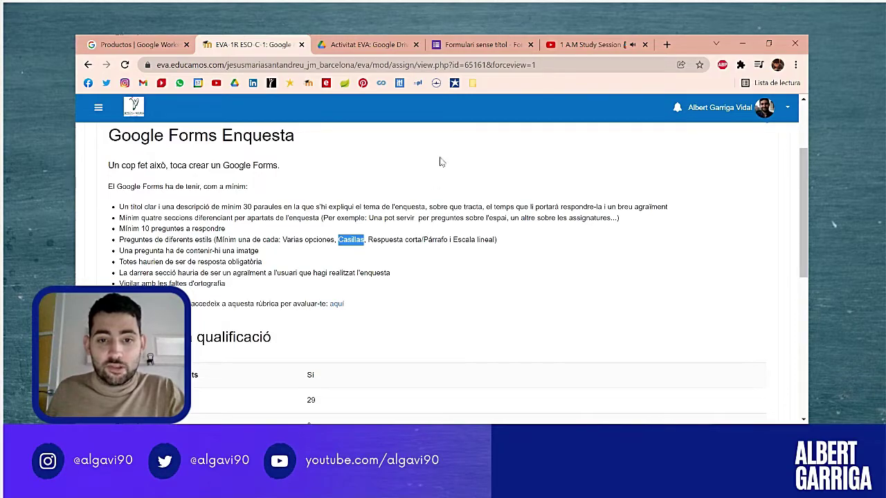
{"action": "left_click", "coordinate": [451, 46]}
- Word the short-answer question as "Quin és el teu professor/a preferit?" and make it required
{"action": "left_click", "coordinate": [346, 229]}
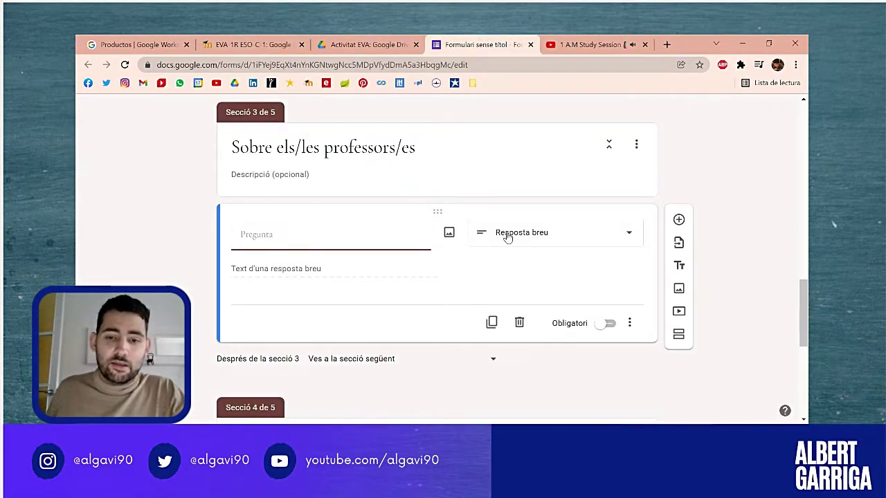
{"action": "type", "text": "Q"}
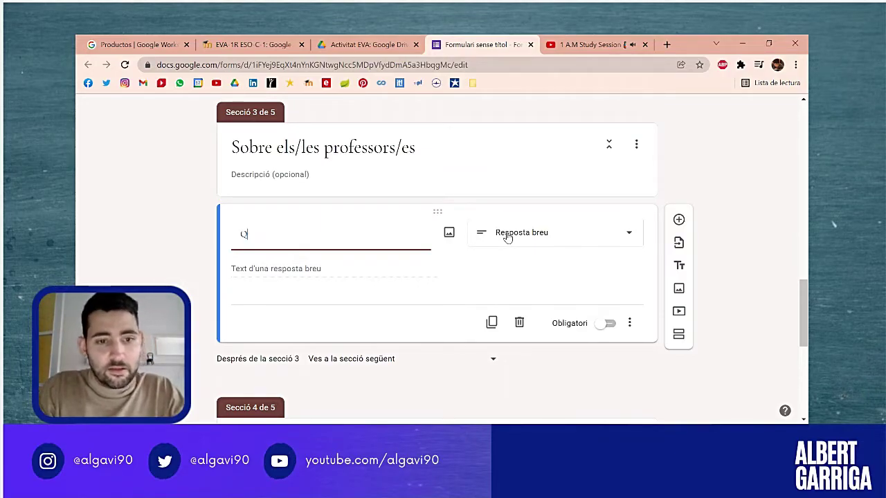
{"action": "type", "text": "uin és el teu pr"}
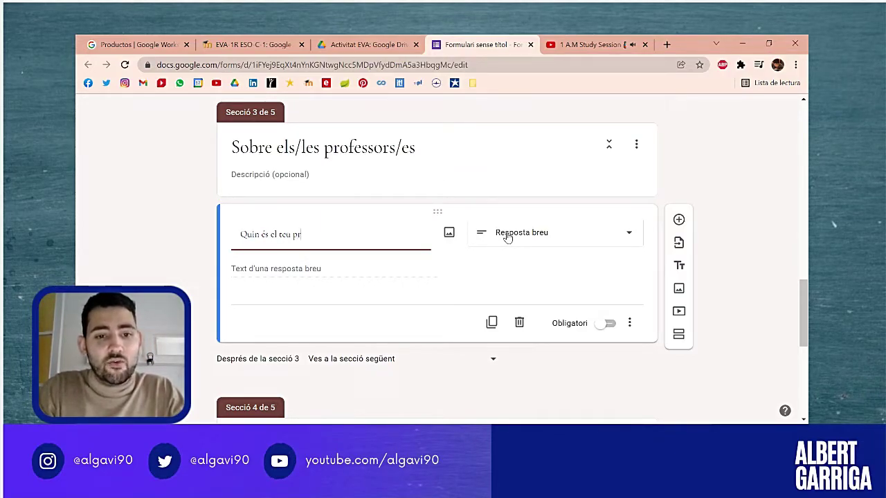
{"action": "type", "text": "ofessor/a preferit?"}
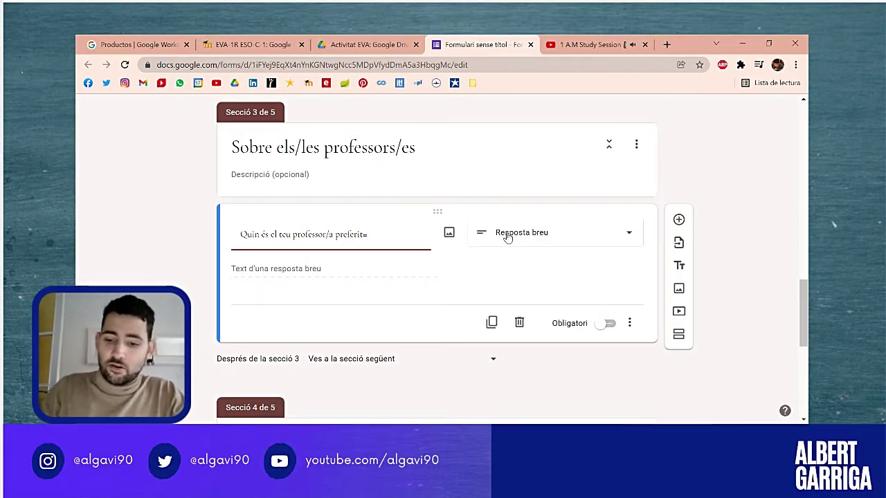
{"action": "left_click", "coordinate": [609, 324]}
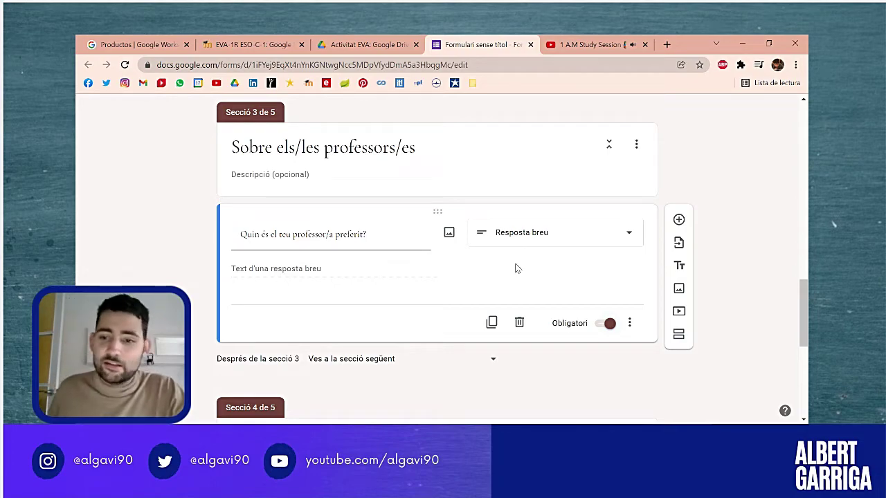
- Add a required "Paràgraf" question worded "Com t'agradaria que fossin les classes?" after the favourite-teacher question
{"action": "left_click", "coordinate": [679, 220]}
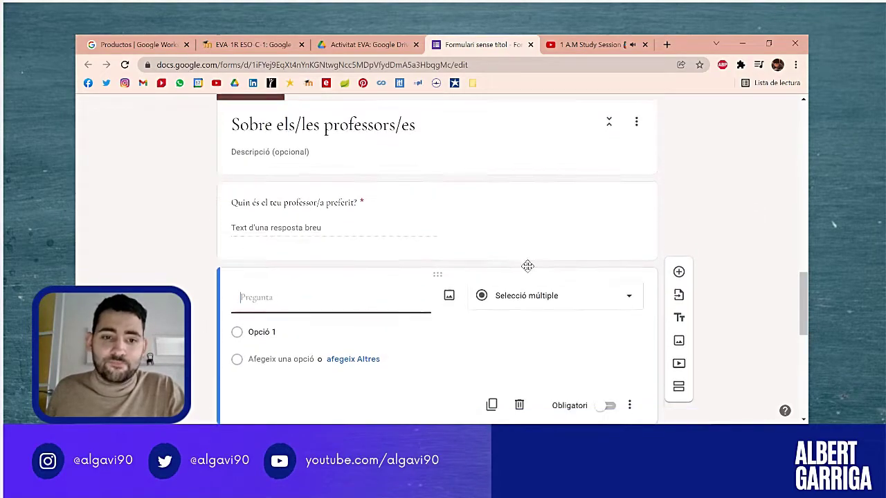
{"action": "left_click", "coordinate": [513, 263]}
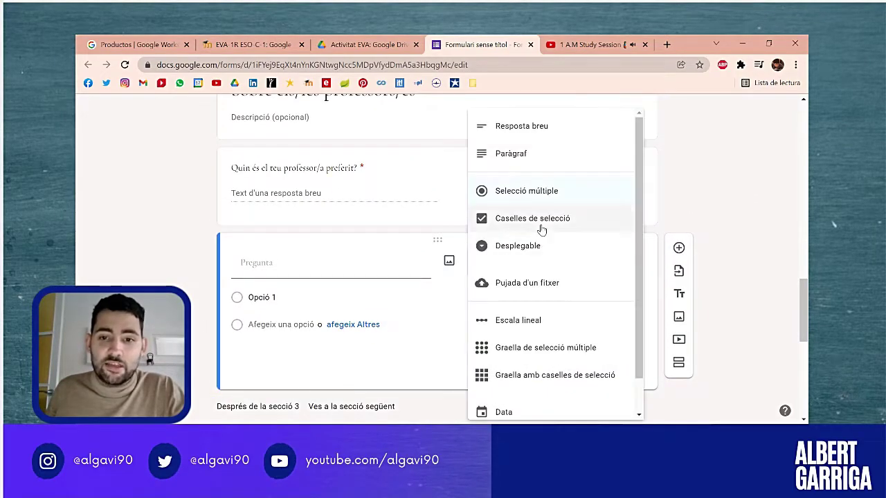
{"action": "left_click", "coordinate": [554, 166]}
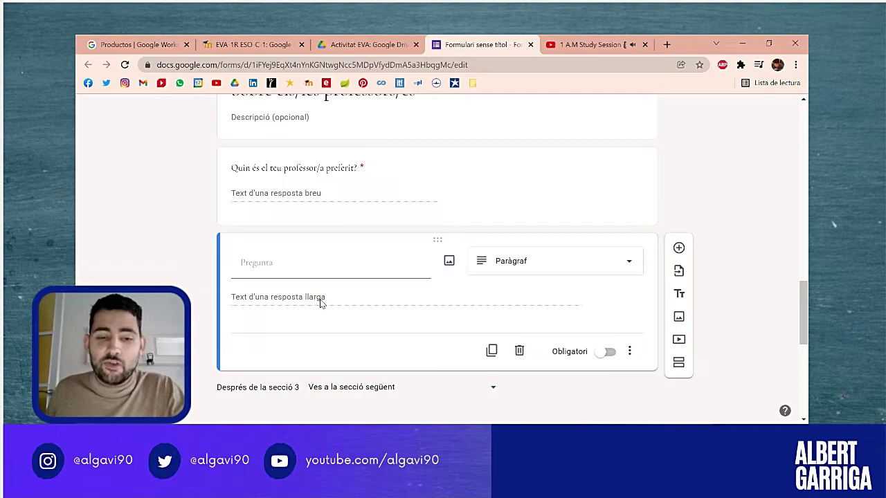
{"action": "left_click", "coordinate": [609, 353]}
{"action": "left_click", "coordinate": [329, 260]}
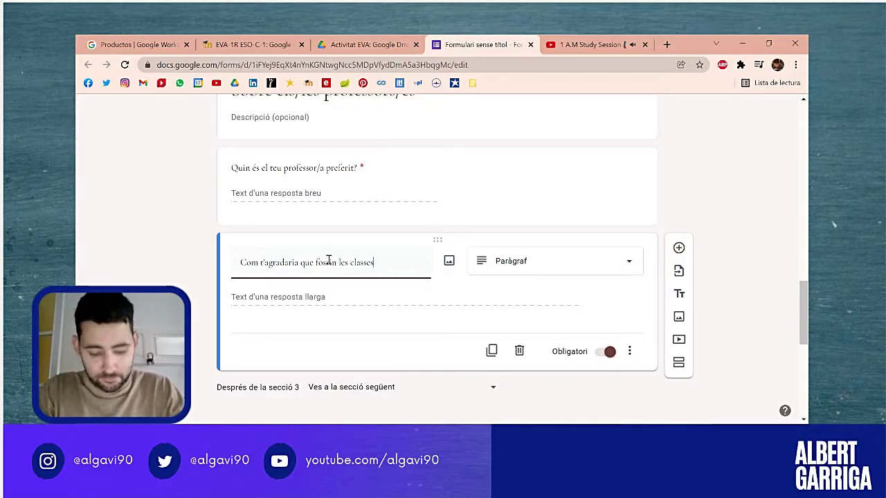
{"action": "left_click", "coordinate": [203, 288]}
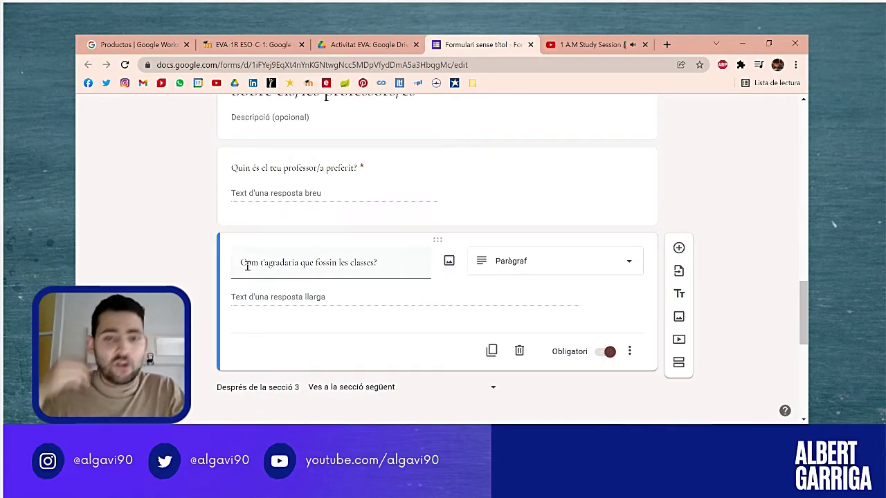
- Move the "Com t'agradaria que fossin les classes?" question into the "Sobre les assignatures" section
{"action": "scroll", "coordinate": [293, 271], "scroll_direction": "down", "scroll_amount": 3}
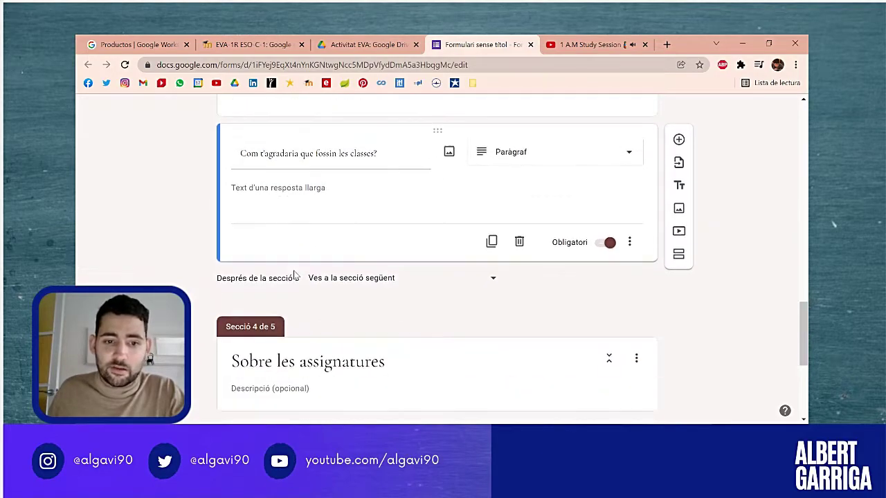
{"action": "scroll", "coordinate": [293, 273], "scroll_direction": "down", "scroll_amount": 1}
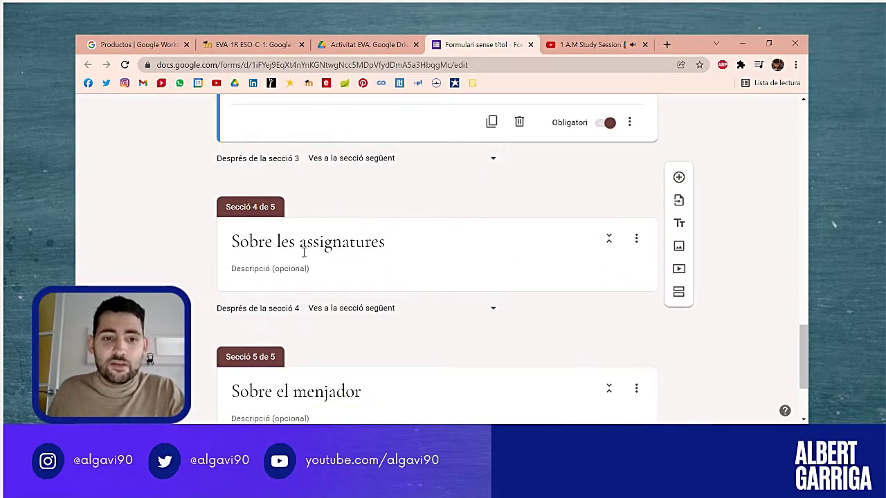
{"action": "scroll", "coordinate": [304, 244], "scroll_direction": "up", "scroll_amount": 2}
{"action": "scroll", "coordinate": [311, 244], "scroll_direction": "down", "scroll_amount": 3}
{"action": "scroll", "coordinate": [321, 245], "scroll_direction": "up", "scroll_amount": 3}
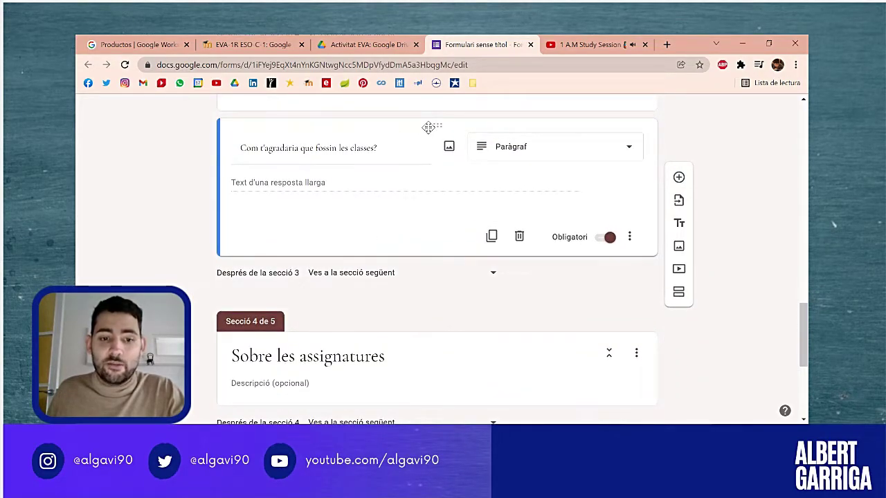
{"action": "left_click_drag", "start_coordinate": [429, 126], "coordinate": [438, 272]}
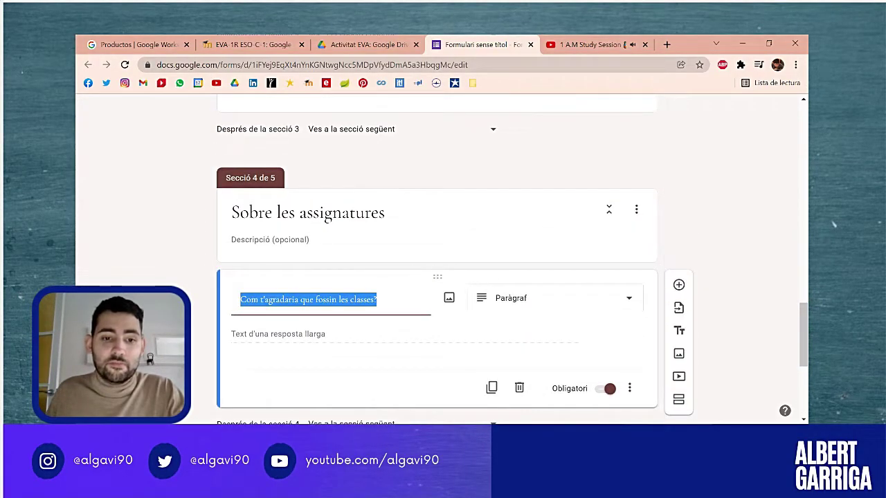
{"action": "left_click", "coordinate": [232, 286]}
{"action": "scroll", "coordinate": [242, 253], "scroll_direction": "down", "scroll_amount": 1}
{"action": "scroll", "coordinate": [194, 245], "scroll_direction": "down", "scroll_amount": 2}
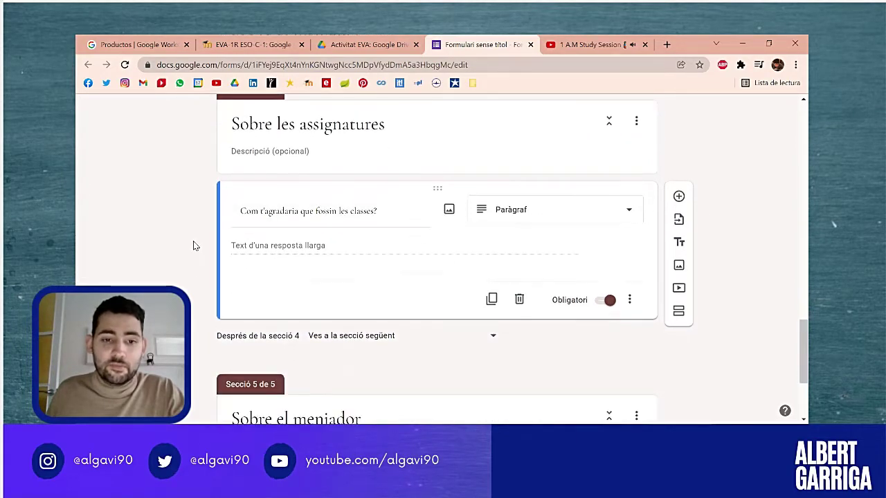
- Recheck the required question styles on the assignment page, then change the untitled question under "Sobre el menjador" to "Escala lineal"
{"action": "left_click", "coordinate": [276, 43]}
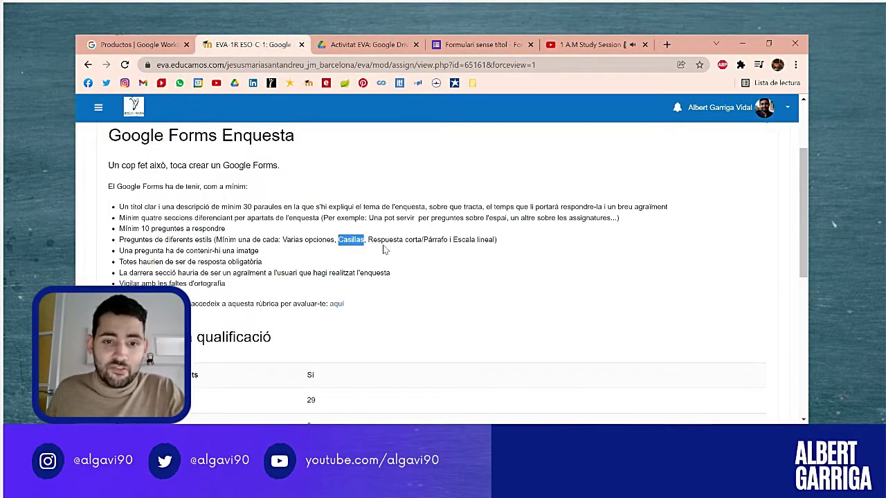
{"action": "left_click_drag", "start_coordinate": [455, 240], "coordinate": [497, 241]}
{"action": "left_click", "coordinate": [483, 42]}
{"action": "scroll", "coordinate": [365, 265], "scroll_direction": "up", "scroll_amount": 1}
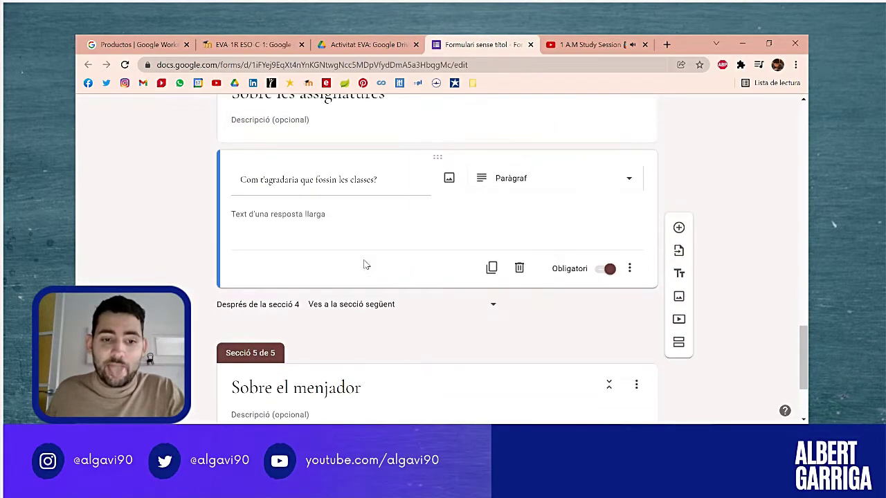
{"action": "scroll", "coordinate": [364, 263], "scroll_direction": "up", "scroll_amount": 1}
{"action": "scroll", "coordinate": [364, 261], "scroll_direction": "down", "scroll_amount": 3}
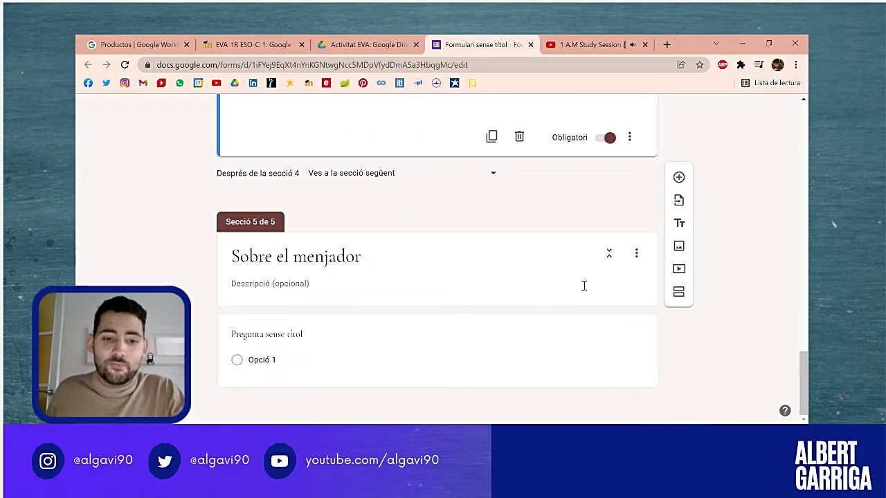
{"action": "left_click", "coordinate": [443, 336]}
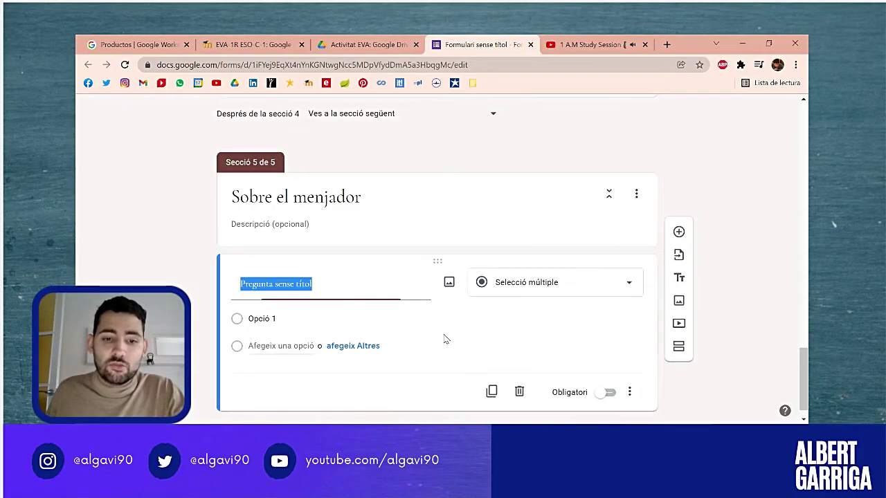
{"action": "left_click", "coordinate": [535, 287]}
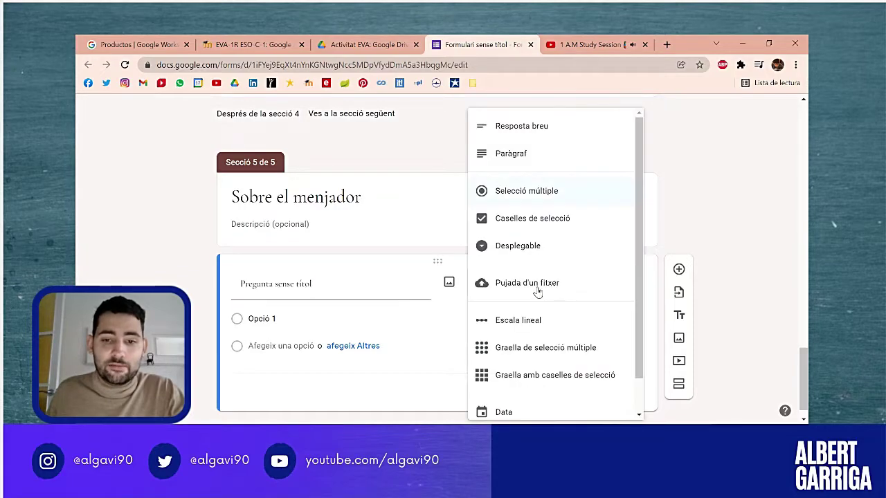
{"action": "left_click", "coordinate": [488, 319]}
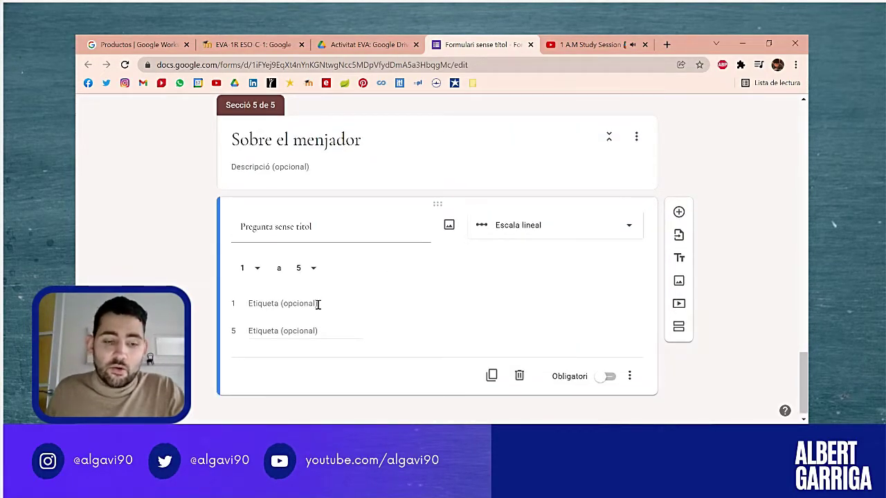
- Label the linear scale's ends "Molt malament" for 1 and "Genial" for 5
{"action": "type", "text": "Molt malament"}
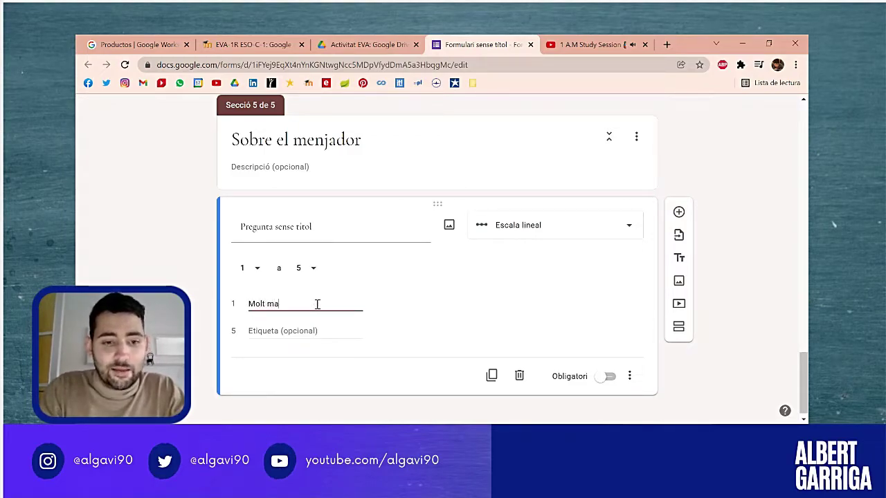
{"action": "left_click", "coordinate": [307, 328]}
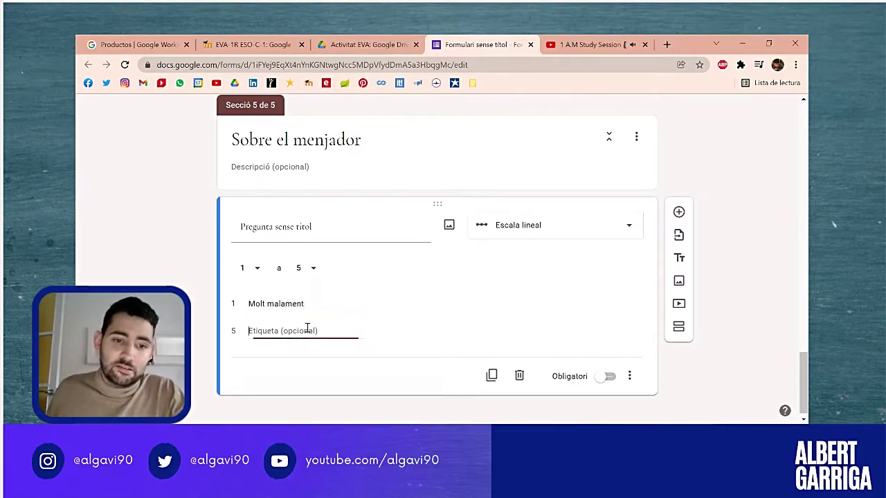
{"action": "type", "text": "Genial"}
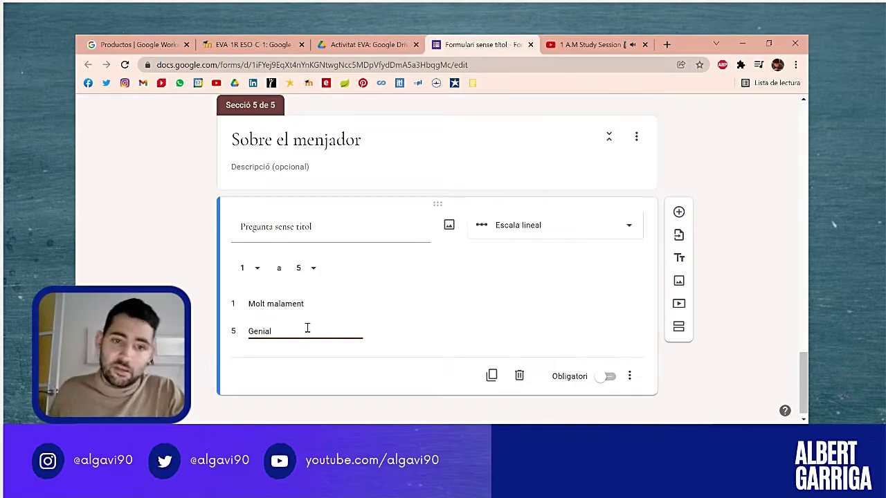
- Word the linear scale question as "Quin és l'estat del menjador de l'escola?" and make it required
{"action": "left_click", "coordinate": [309, 228]}
{"action": "type", "text": "Quin"}
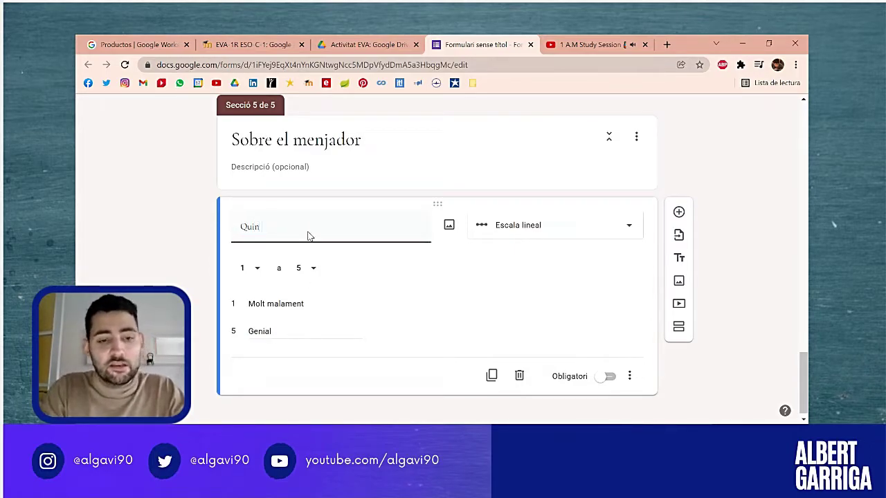
{"action": "type", "text": " és l'estat del menjado"}
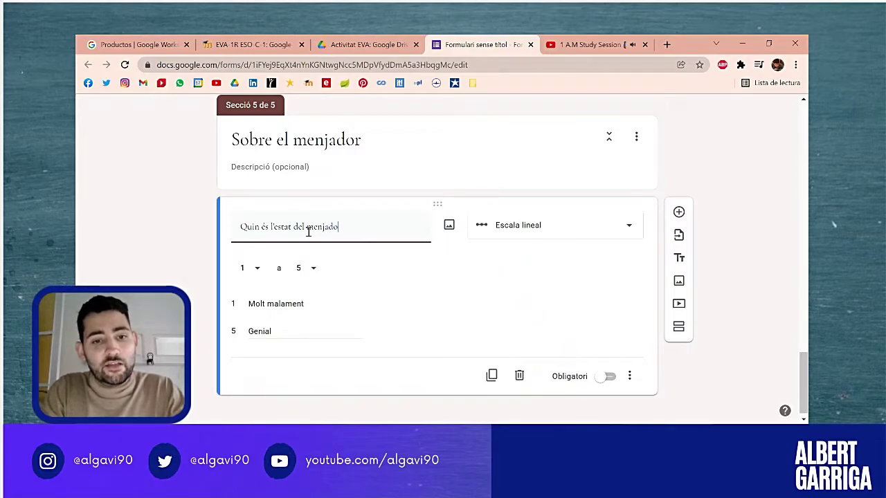
{"action": "type", "text": "r de l'escola?"}
{"action": "left_click", "coordinate": [607, 376]}
- Check the assignment page for the requirement about including an image in a question, then return to the form
{"action": "scroll", "coordinate": [366, 298], "scroll_direction": "up", "scroll_amount": 3}
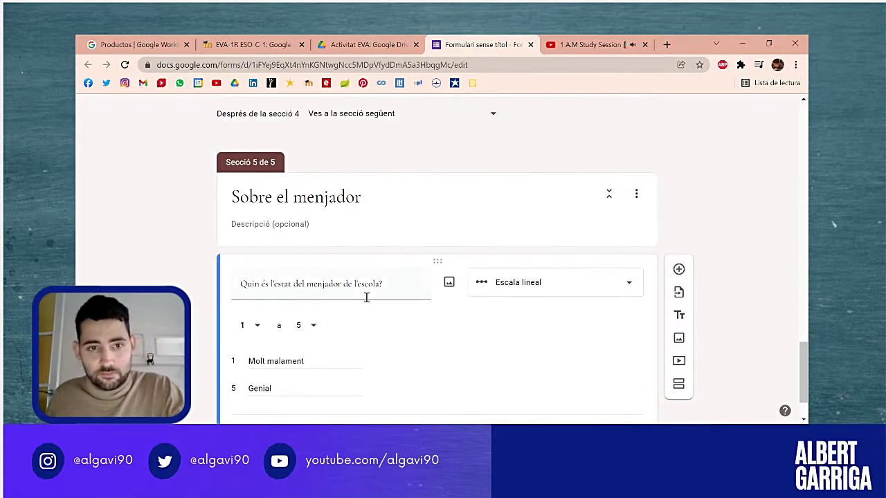
{"action": "scroll", "coordinate": [365, 300], "scroll_direction": "up", "scroll_amount": 1}
{"action": "scroll", "coordinate": [365, 298], "scroll_direction": "down", "scroll_amount": 3}
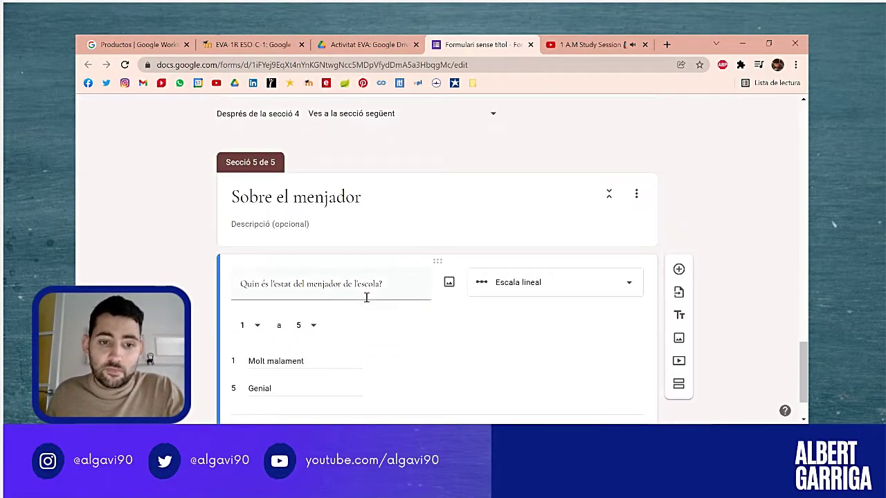
{"action": "scroll", "coordinate": [369, 291], "scroll_direction": "down", "scroll_amount": 1}
{"action": "left_click", "coordinate": [297, 43]}
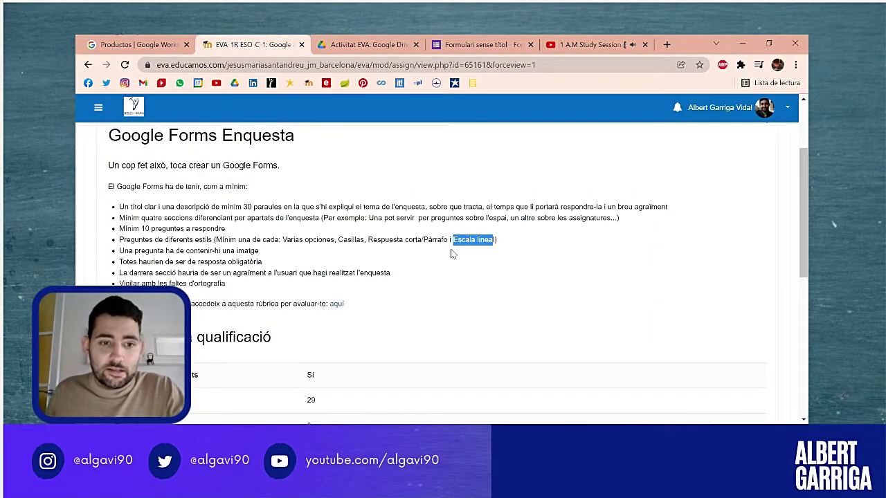
{"action": "left_click_drag", "start_coordinate": [515, 241], "coordinate": [118, 252]}
{"action": "left_click", "coordinate": [216, 241]}
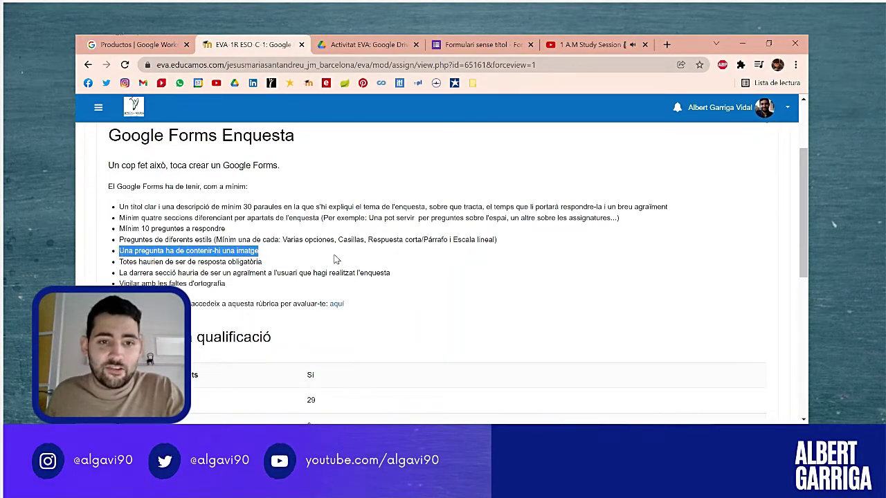
{"action": "left_click", "coordinate": [450, 43]}
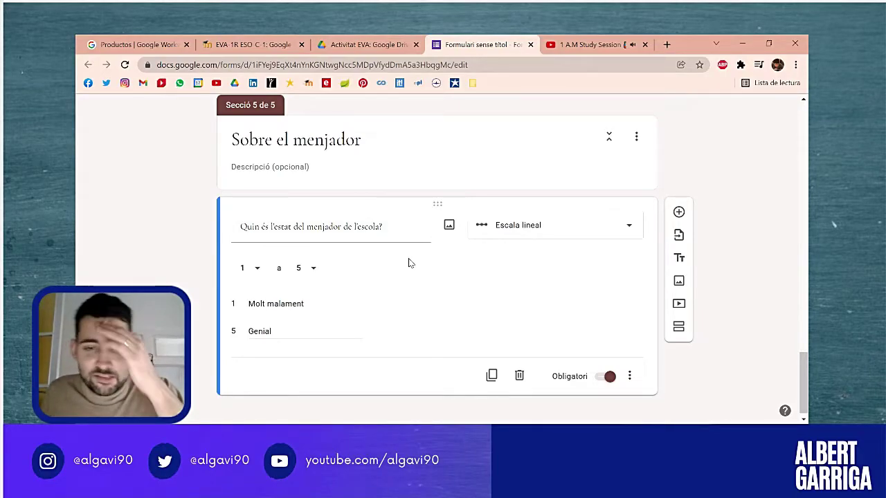
- Review the existing questions in all the form's sections to decide where a question with an image fits
{"action": "scroll", "coordinate": [408, 261], "scroll_direction": "up", "scroll_amount": 1}
{"action": "scroll", "coordinate": [408, 263], "scroll_direction": "up", "scroll_amount": 8}
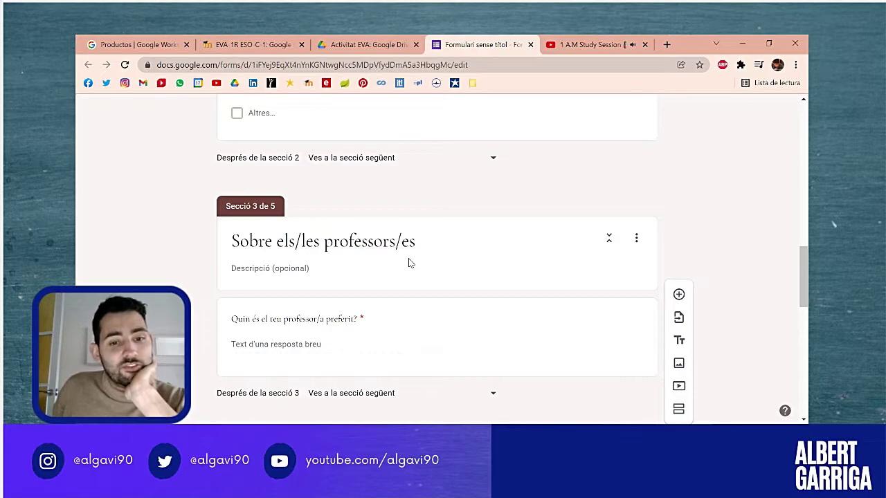
{"action": "scroll", "coordinate": [409, 262], "scroll_direction": "up", "scroll_amount": 6}
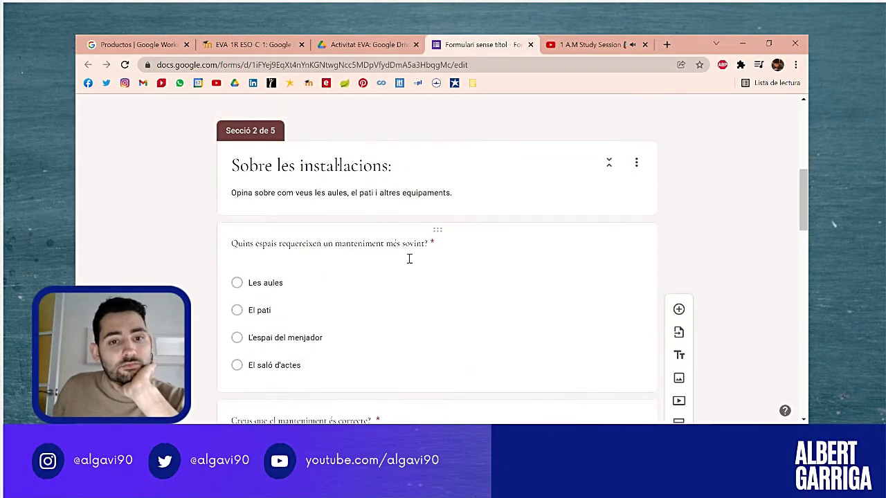
{"action": "scroll", "coordinate": [409, 259], "scroll_direction": "up", "scroll_amount": 3}
{"action": "scroll", "coordinate": [409, 264], "scroll_direction": "down", "scroll_amount": 7}
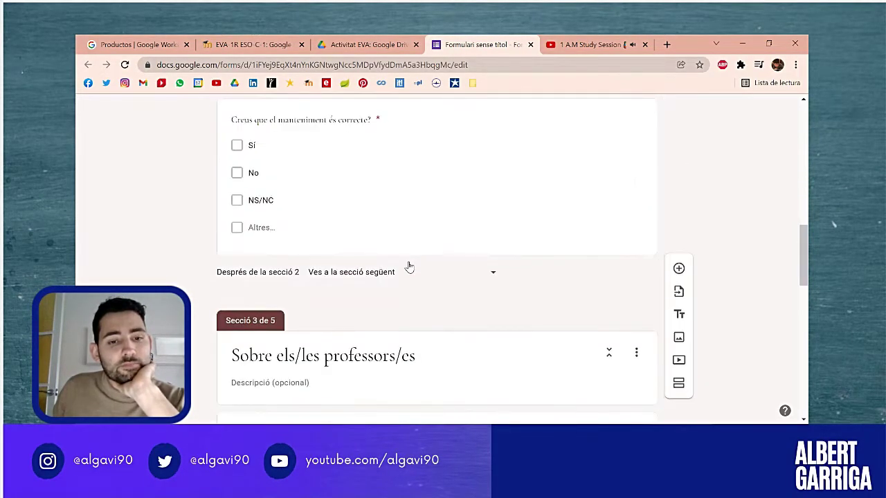
{"action": "scroll", "coordinate": [409, 267], "scroll_direction": "down", "scroll_amount": 7}
{"action": "scroll", "coordinate": [412, 269], "scroll_direction": "up", "scroll_amount": 1}
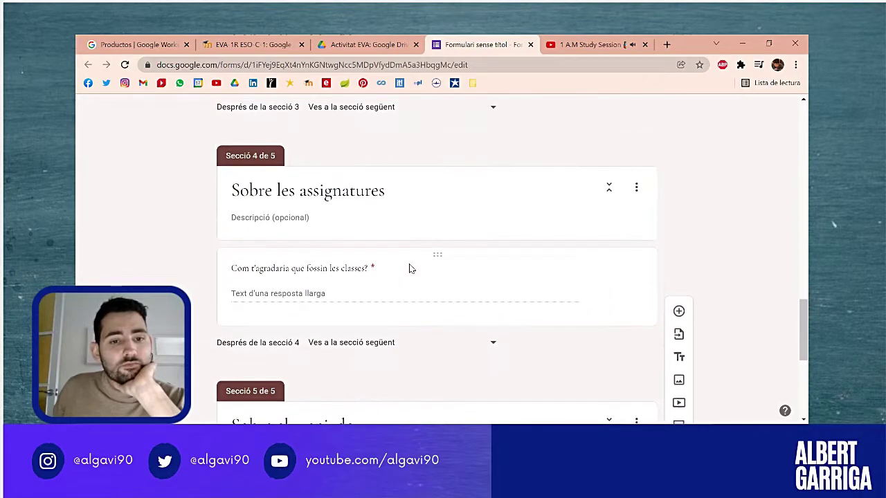
{"action": "scroll", "coordinate": [409, 268], "scroll_direction": "down", "scroll_amount": 3}
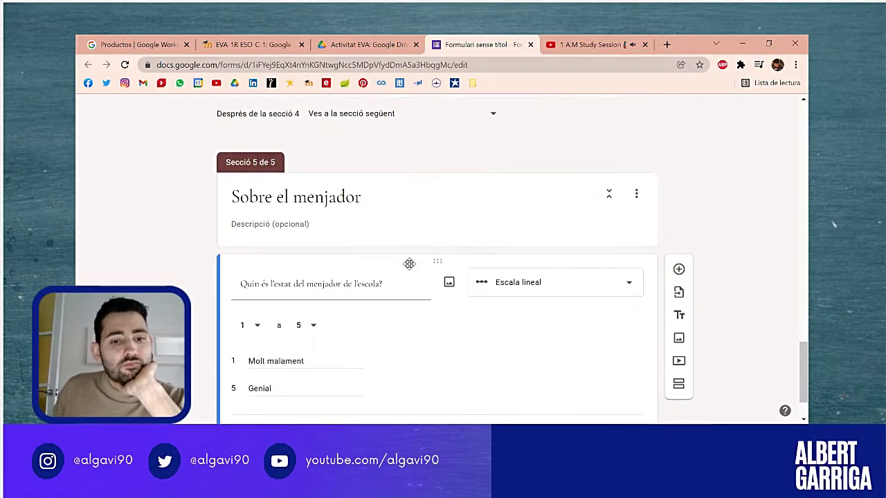
{"action": "scroll", "coordinate": [409, 264], "scroll_direction": "up", "scroll_amount": 10}
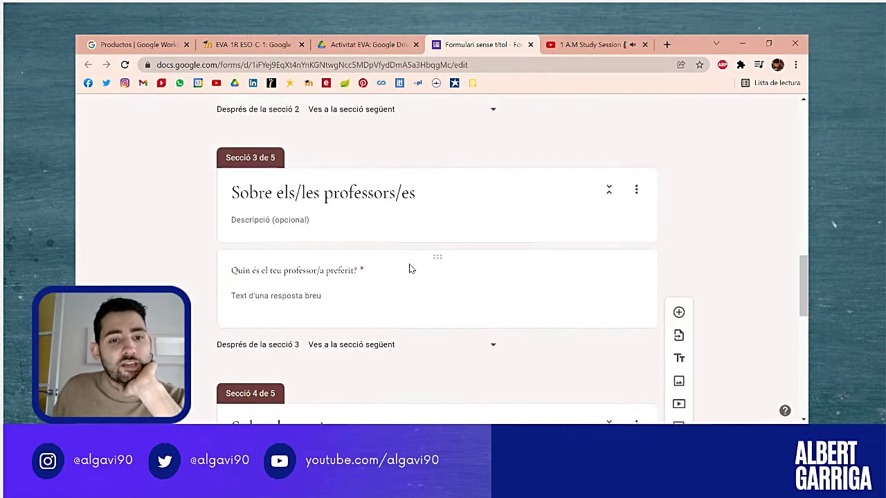
{"action": "scroll", "coordinate": [409, 268], "scroll_direction": "up", "scroll_amount": 2}
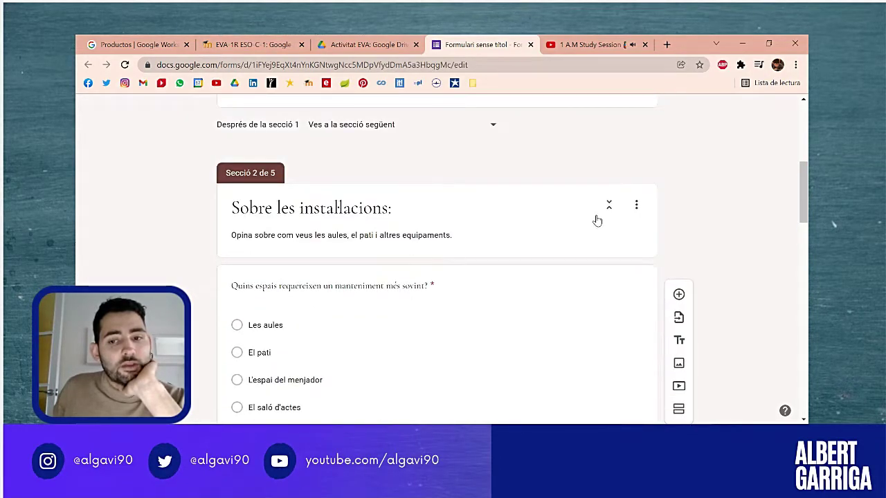
{"action": "scroll", "coordinate": [597, 220], "scroll_direction": "down", "scroll_amount": 4}
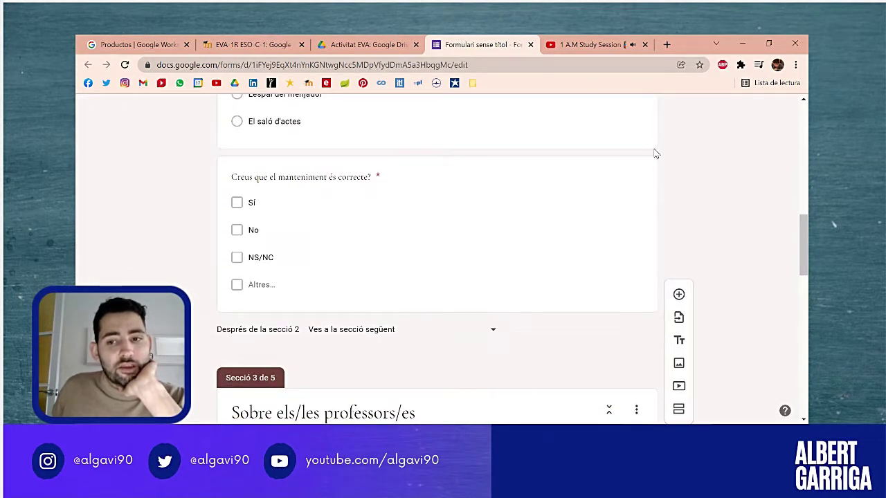
{"action": "scroll", "coordinate": [674, 229], "scroll_direction": "up", "scroll_amount": 1}
{"action": "scroll", "coordinate": [679, 281], "scroll_direction": "up", "scroll_amount": 1}
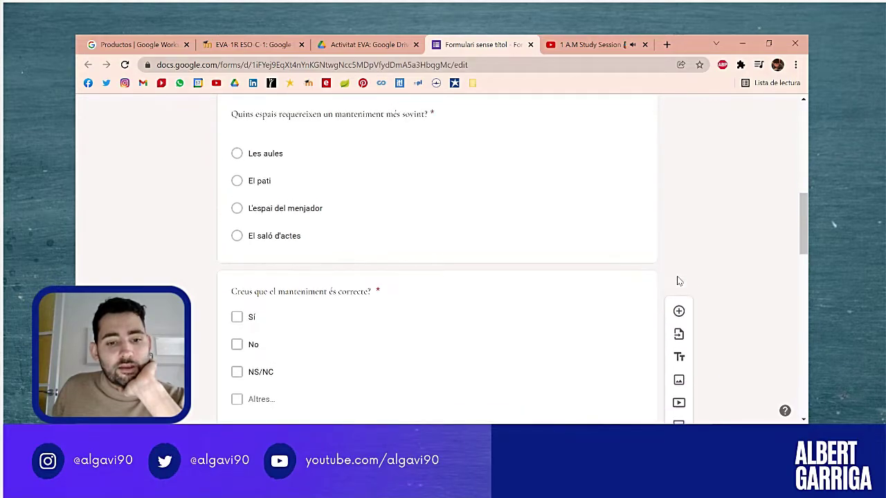
- Move the blank question from the form's end into the installations section, below "Creus que el manteniment és correcte?"
{"action": "scroll", "coordinate": [675, 295], "scroll_direction": "down", "scroll_amount": 4}
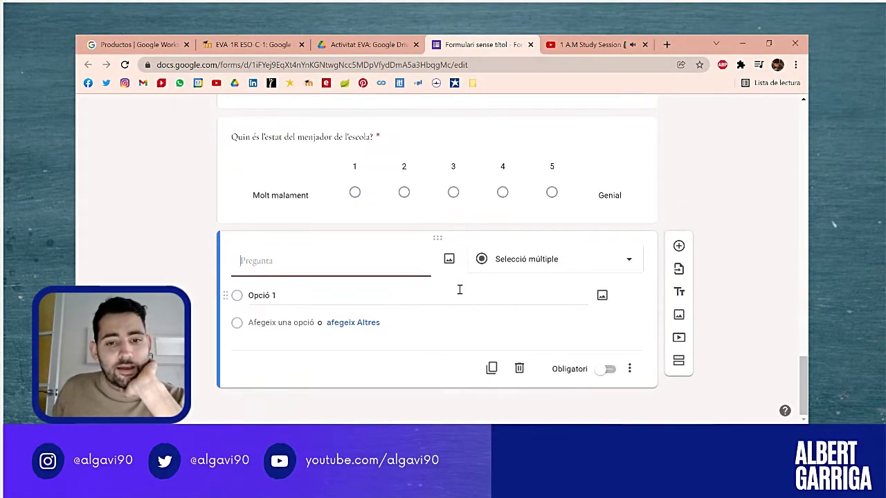
{"action": "left_click_drag", "start_coordinate": [435, 241], "coordinate": [470, 283]}
- Visit the study music video, re-check the assignment's image requirement, and return to the blank question in the form
{"action": "left_click", "coordinate": [636, 43]}
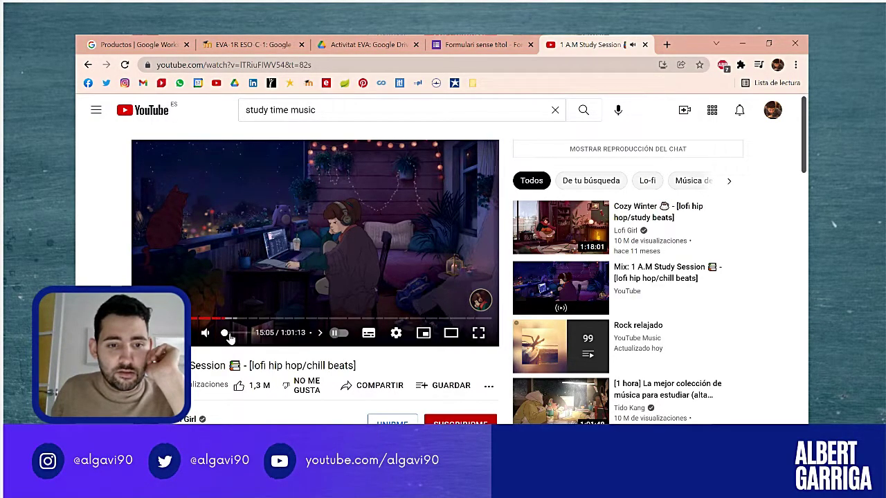
{"action": "left_click", "coordinate": [250, 44]}
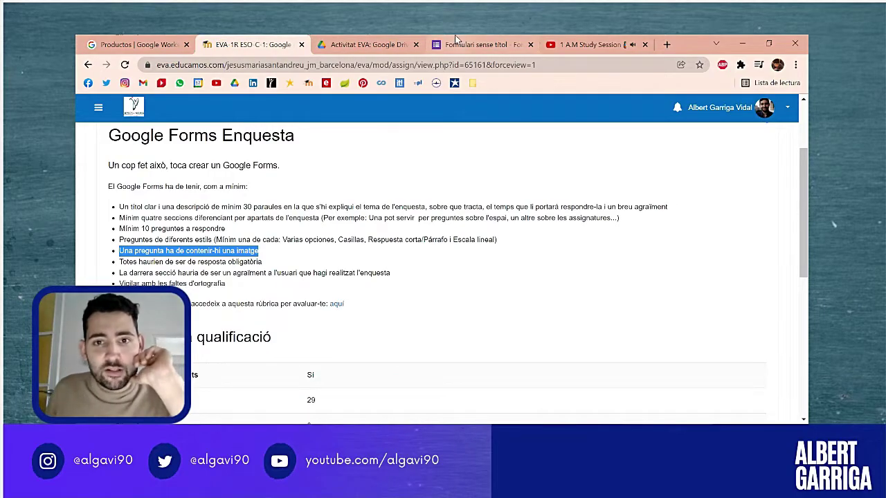
{"action": "left_click", "coordinate": [478, 44]}
{"action": "scroll", "coordinate": [495, 290], "scroll_direction": "down", "scroll_amount": 2}
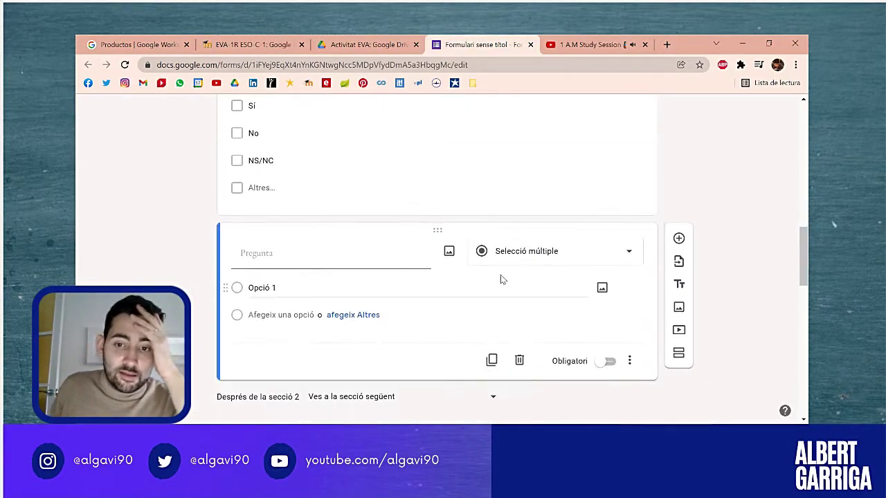
- Open image insertion for the blank question and compare the URL and upload sources
{"action": "left_click", "coordinate": [449, 253]}
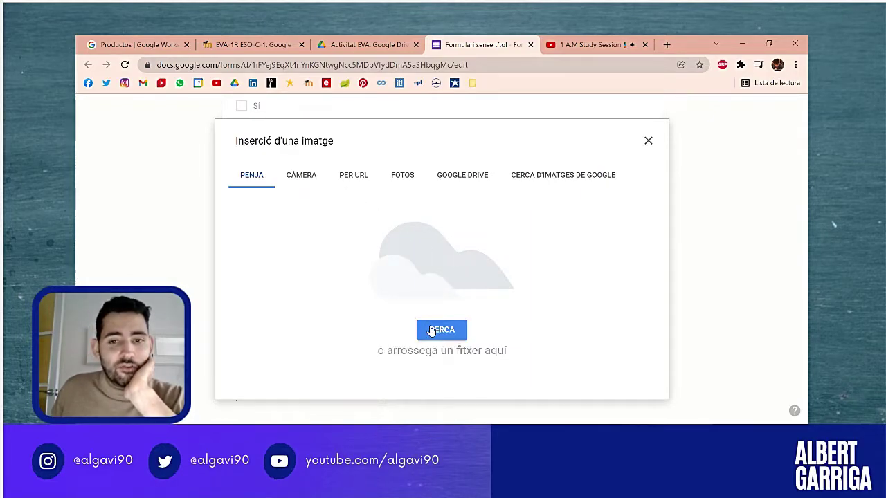
{"action": "left_click", "coordinate": [365, 179]}
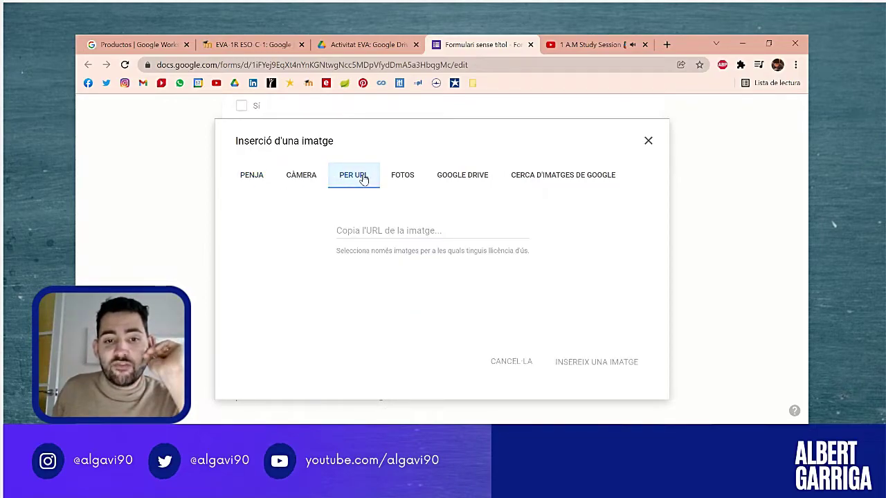
{"action": "left_click", "coordinate": [252, 177]}
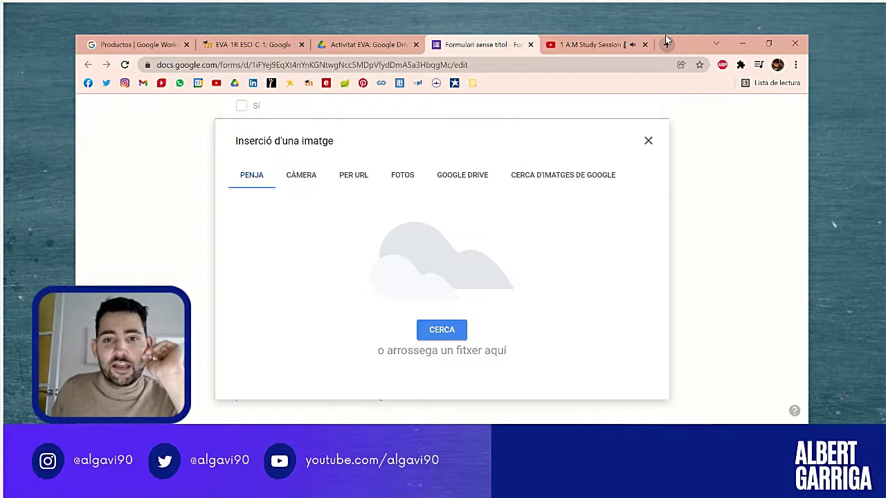
- Search Google for "institut" in a new browser tab and show the image results
{"action": "left_click", "coordinate": [666, 43]}
{"action": "type", "text": "institu"}
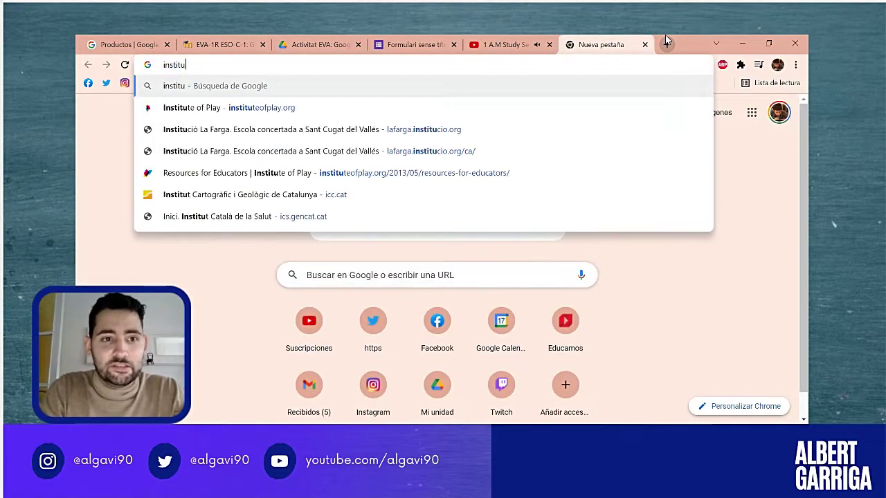
{"action": "type", "text": "t"}
{"action": "key", "text": "Return"}
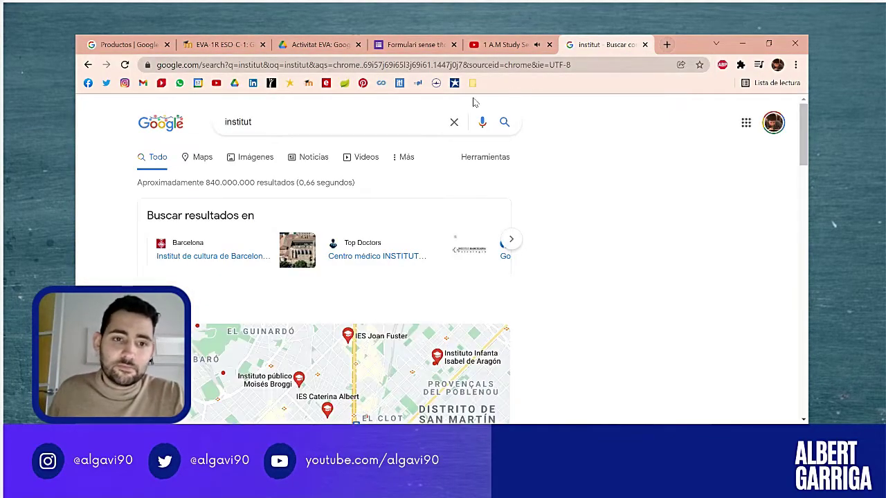
{"action": "left_click", "coordinate": [268, 157]}
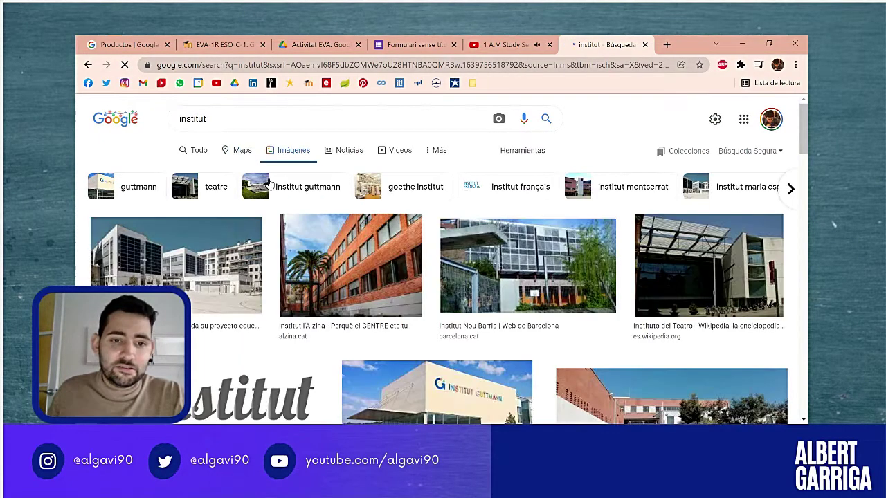
- Browse the image results and open the Institut Salvador Dalí photo from elprat.cat
{"action": "scroll", "coordinate": [327, 220], "scroll_direction": "down", "scroll_amount": 1}
{"action": "scroll", "coordinate": [327, 220], "scroll_direction": "down", "scroll_amount": 4}
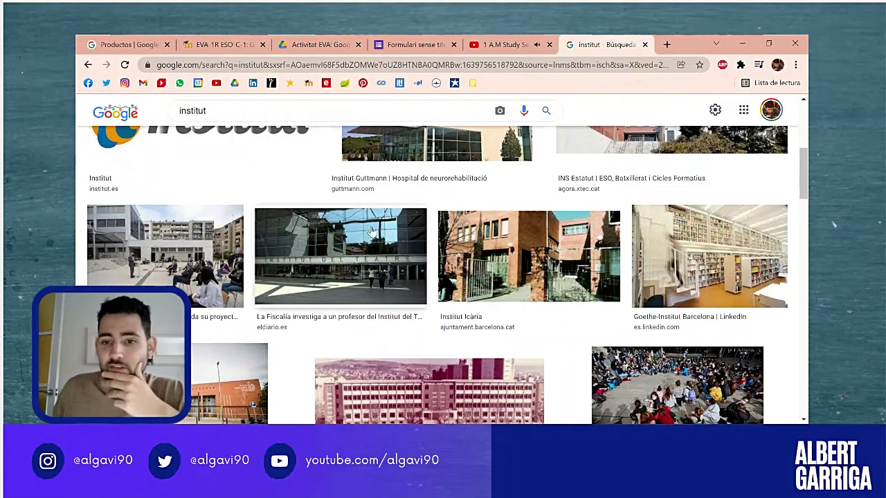
{"action": "scroll", "coordinate": [545, 257], "scroll_direction": "down", "scroll_amount": 2}
{"action": "scroll", "coordinate": [546, 258], "scroll_direction": "up", "scroll_amount": 1}
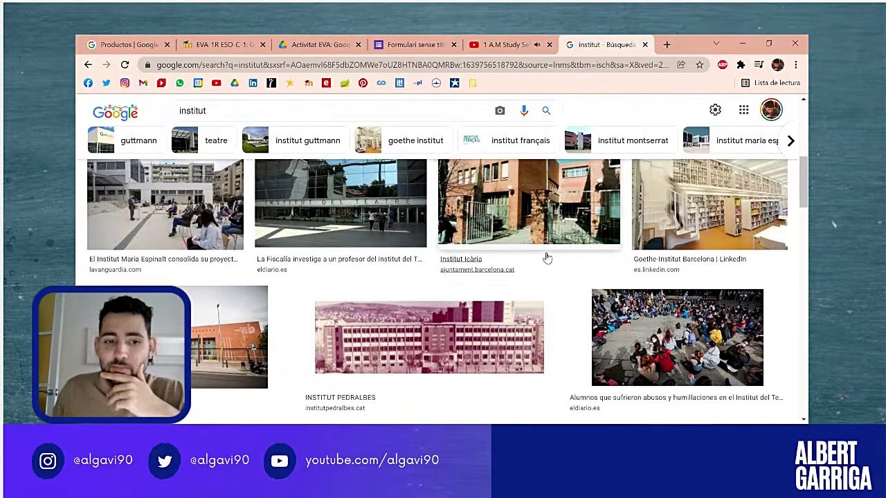
{"action": "scroll", "coordinate": [547, 258], "scroll_direction": "down", "scroll_amount": 1}
{"action": "left_click", "coordinate": [227, 295]}
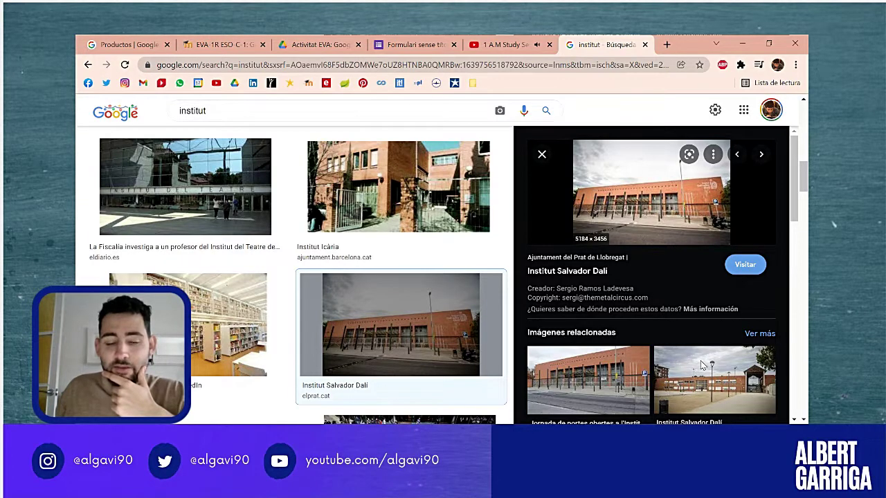
- Try to add the Institut Salvador Dalí photo to the question by its image address, then clear the entered address
{"action": "left_click", "coordinate": [424, 43]}
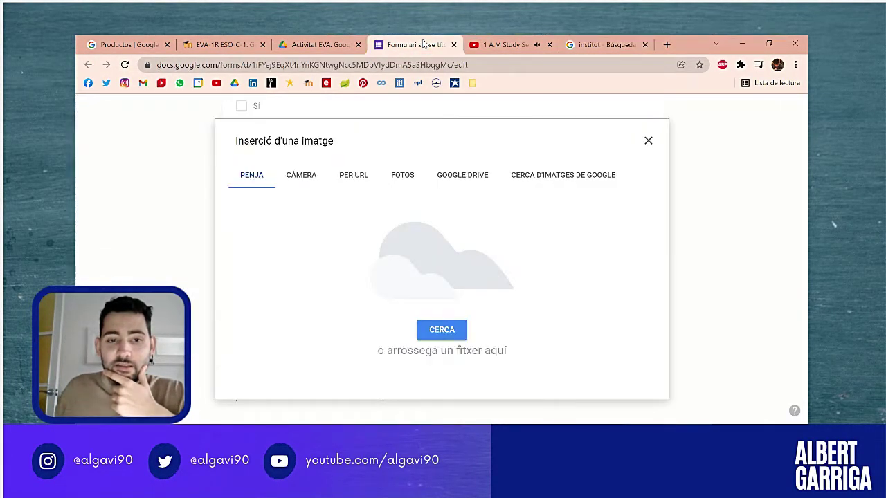
{"action": "left_click", "coordinate": [356, 184]}
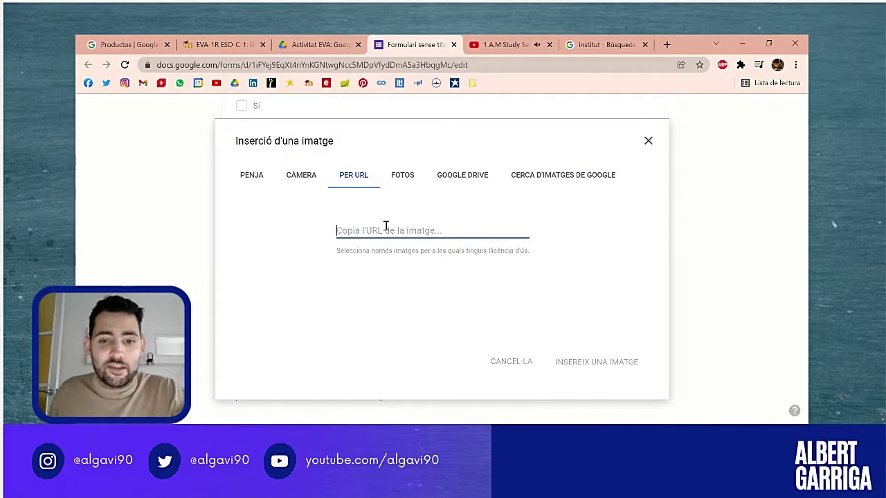
{"action": "key", "text": "ctrl+v"}
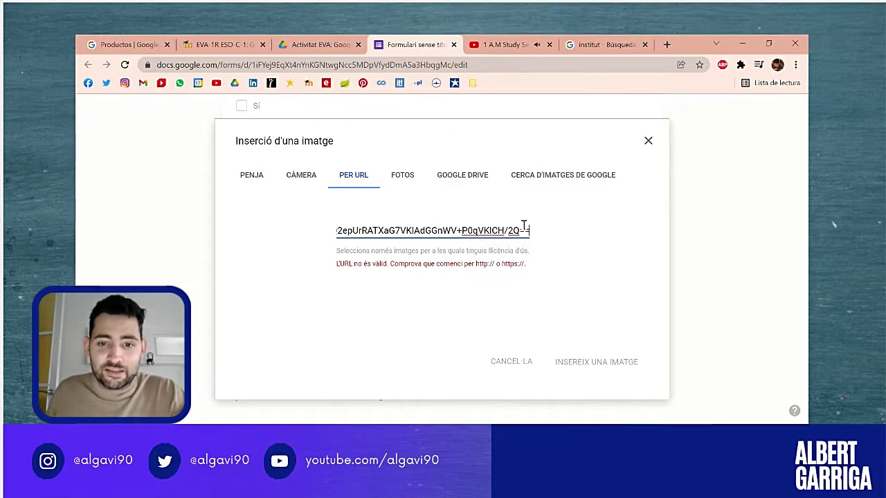
{"action": "key", "text": "ctrl+a"}
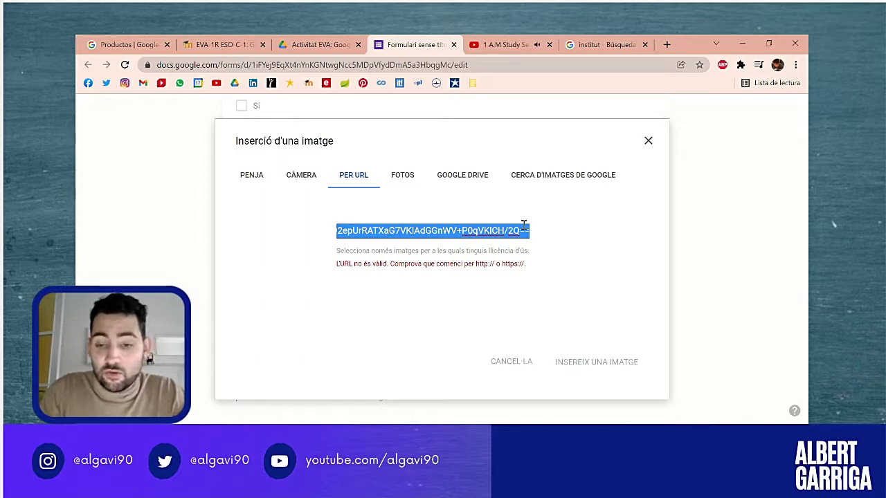
{"action": "key", "text": "BackSpace"}
- Open the INS Estatut photo in the image results and paste its image address as the question image's URL
{"action": "left_click", "coordinate": [589, 44]}
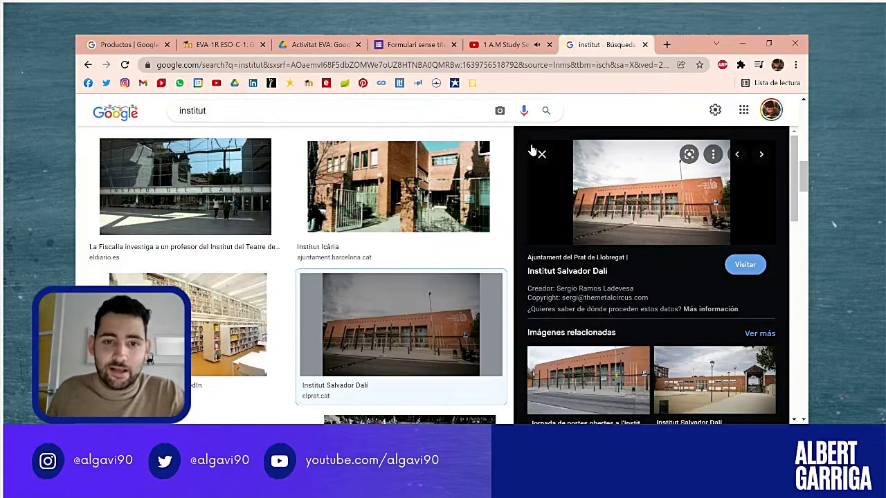
{"action": "scroll", "coordinate": [277, 291], "scroll_direction": "down", "scroll_amount": 5}
{"action": "left_click", "coordinate": [274, 292]}
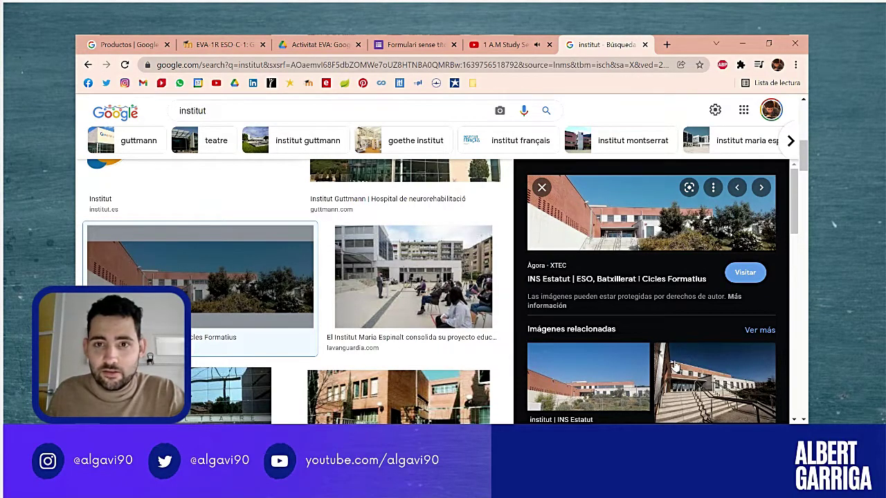
{"action": "left_click", "coordinate": [414, 44]}
{"action": "key", "text": "ctrl+v"}
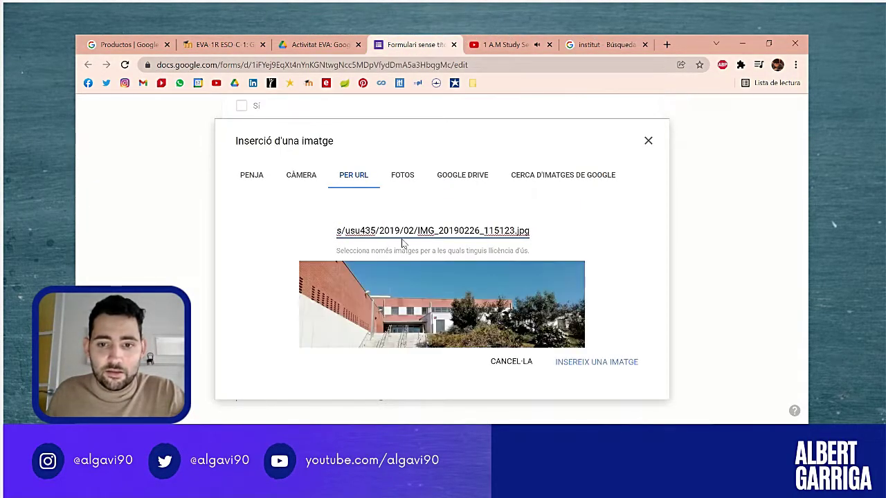
- Clear and paste the INS Estatut image address again, and insert the image into the blank question
{"action": "triple_click", "coordinate": [453, 230]}
{"action": "key", "text": "ctrl+c"}
{"action": "key", "text": "BackSpace"}
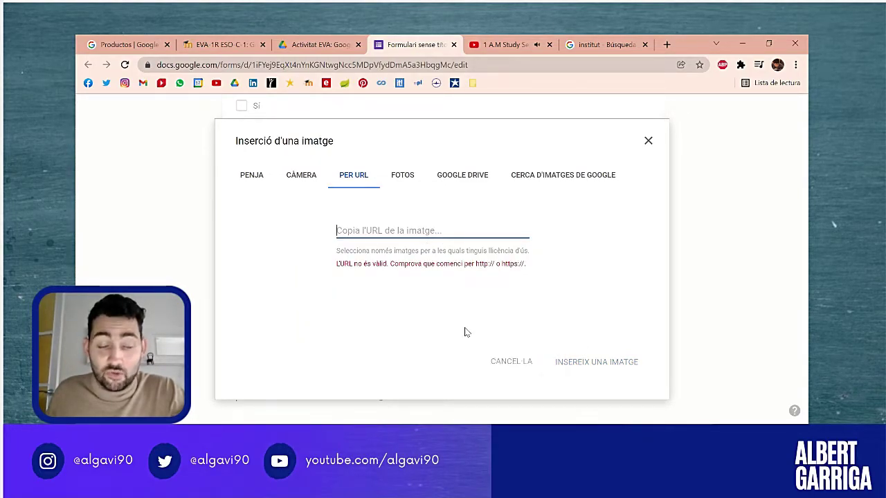
{"action": "key", "text": "ctrl+v"}
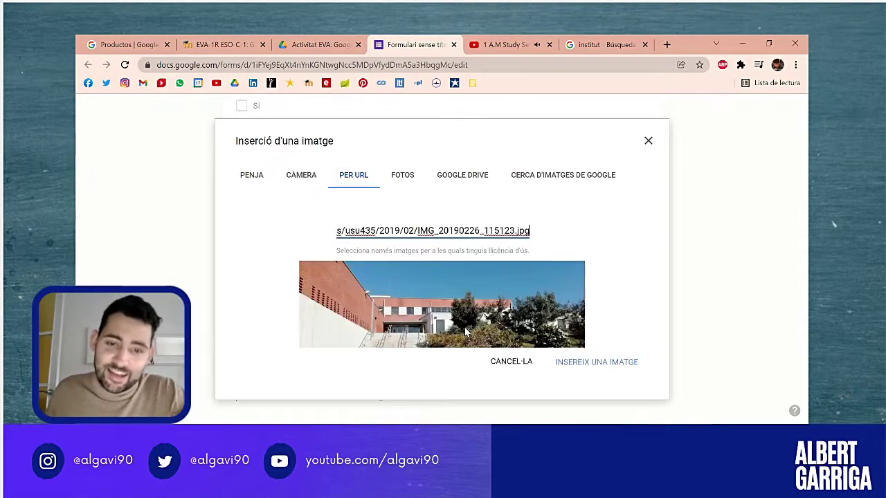
{"action": "left_click", "coordinate": [575, 366]}
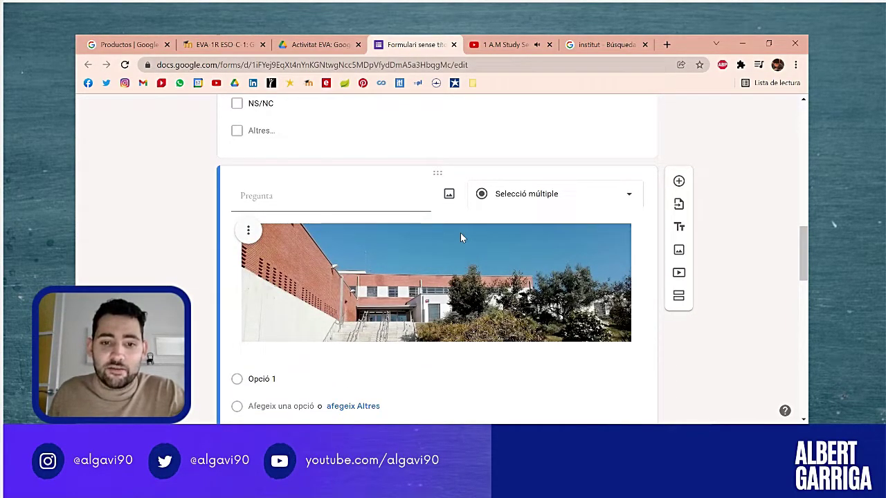
- Set the image question's type to Resposta breu
{"action": "left_click", "coordinate": [554, 198]}
{"action": "scroll", "coordinate": [551, 241], "scroll_direction": "down", "scroll_amount": 1}
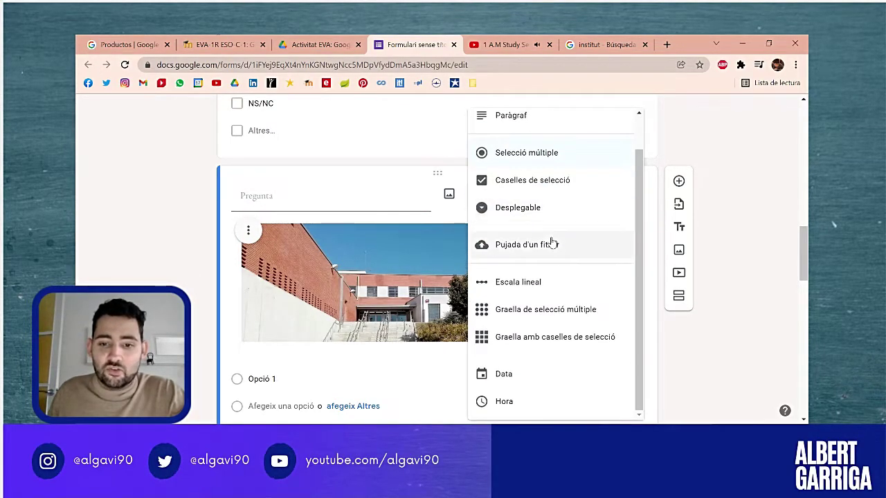
{"action": "scroll", "coordinate": [565, 288], "scroll_direction": "up", "scroll_amount": 1}
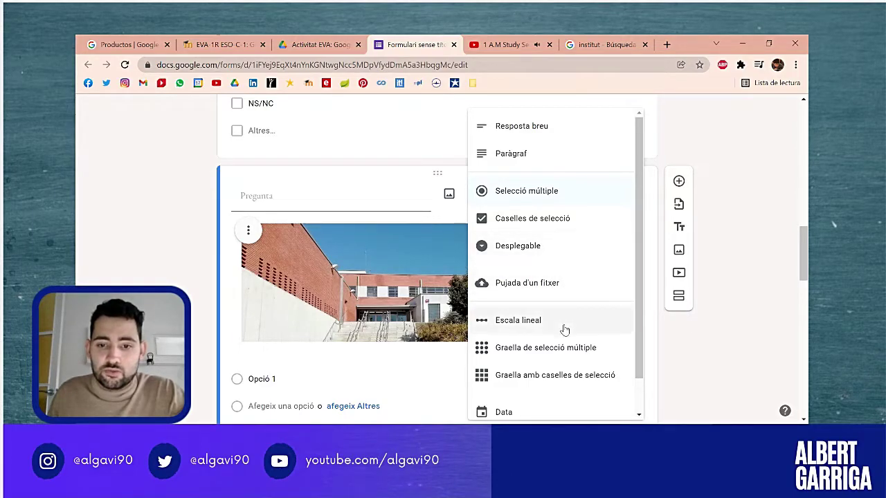
{"action": "scroll", "coordinate": [569, 360], "scroll_direction": "up", "scroll_amount": 3}
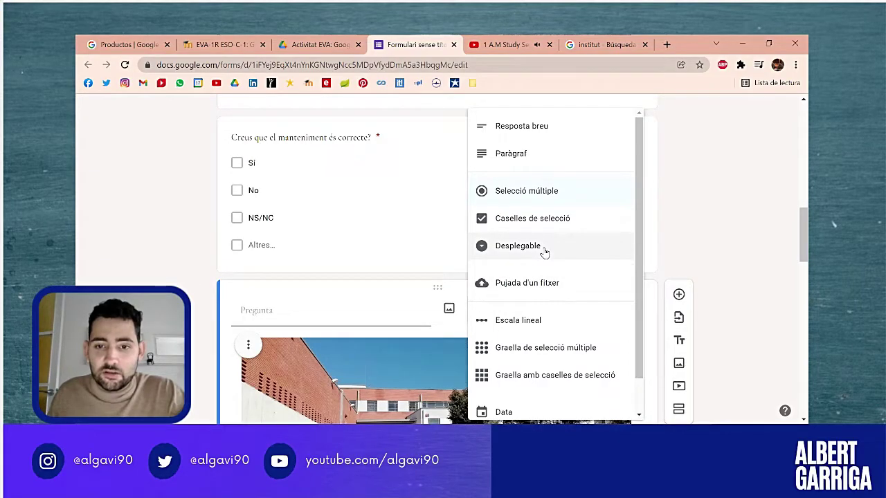
{"action": "left_click", "coordinate": [545, 128]}
- Review the installations section's existing questions to decide what the image question should ask
{"action": "scroll", "coordinate": [419, 247], "scroll_direction": "down", "scroll_amount": 3}
{"action": "scroll", "coordinate": [362, 168], "scroll_direction": "up", "scroll_amount": 4}
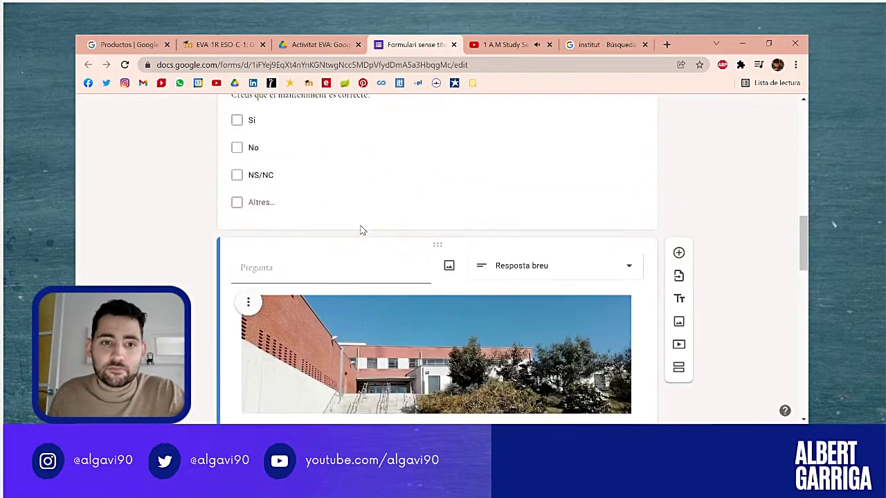
{"action": "scroll", "coordinate": [363, 242], "scroll_direction": "down", "scroll_amount": 1}
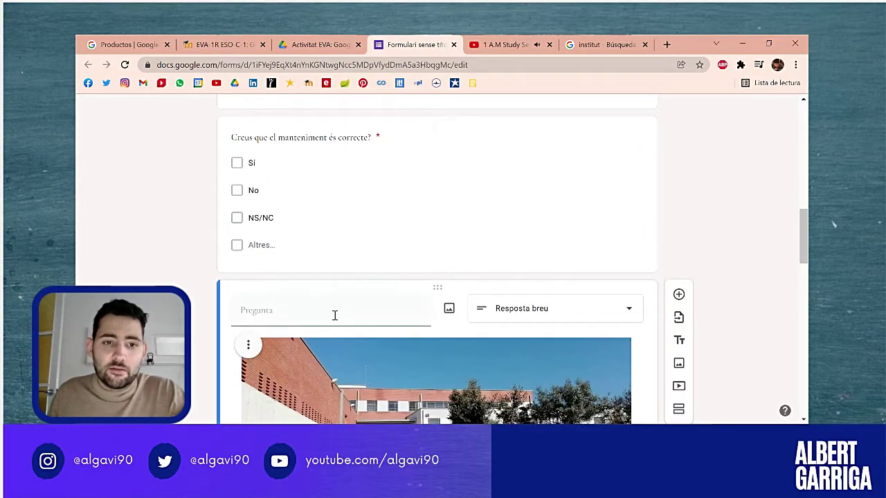
{"action": "scroll", "coordinate": [334, 317], "scroll_direction": "up", "scroll_amount": 2}
{"action": "scroll", "coordinate": [335, 319], "scroll_direction": "up", "scroll_amount": 2}
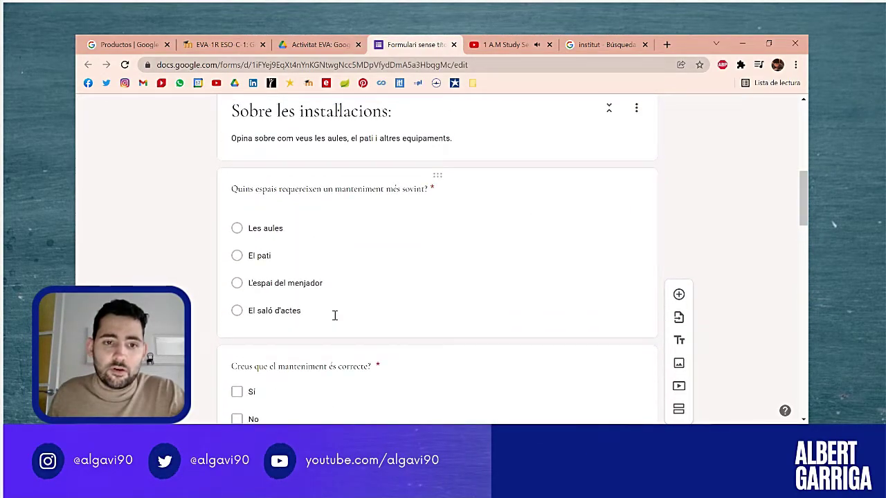
{"action": "scroll", "coordinate": [336, 317], "scroll_direction": "down", "scroll_amount": 4}
{"action": "scroll", "coordinate": [337, 316], "scroll_direction": "down", "scroll_amount": 1}
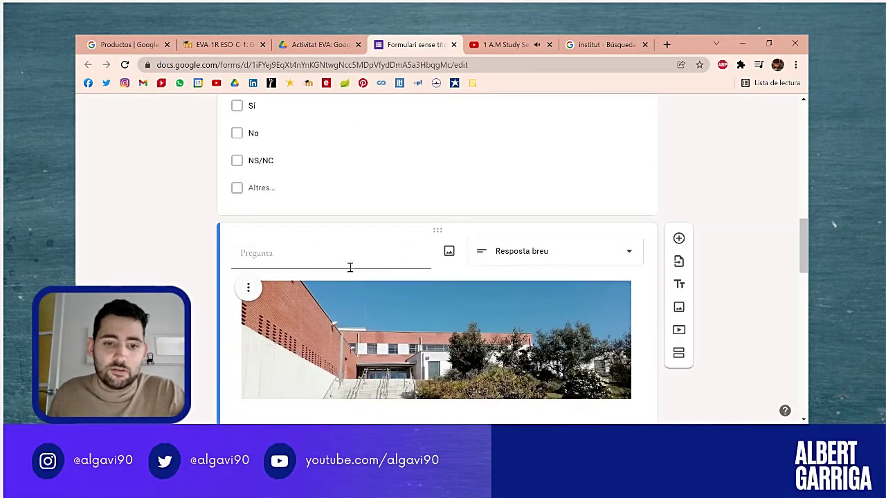
- Set the image question's type to Paràgraf and word it as "Quina és la teva opinió sobre el manteniment de l'institut?"
{"action": "left_click", "coordinate": [524, 251]}
{"action": "left_click", "coordinate": [519, 161]}
{"action": "left_click", "coordinate": [310, 261]}
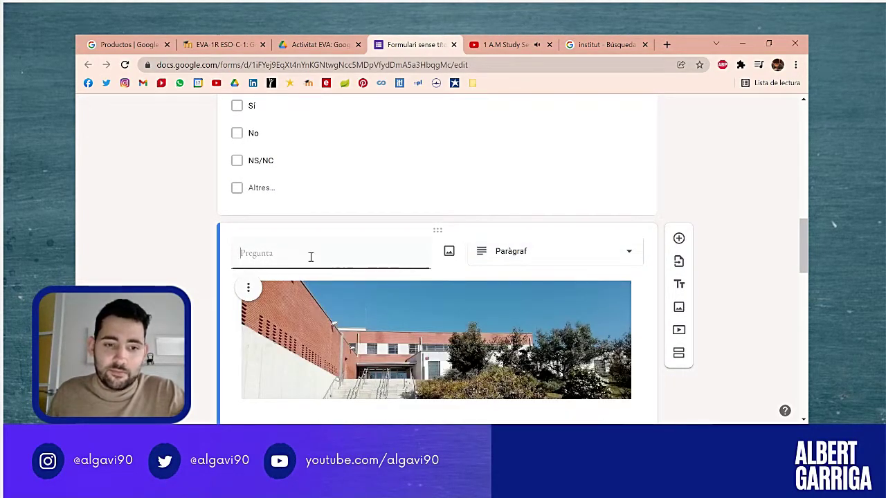
{"action": "type", "text": "Quina "}
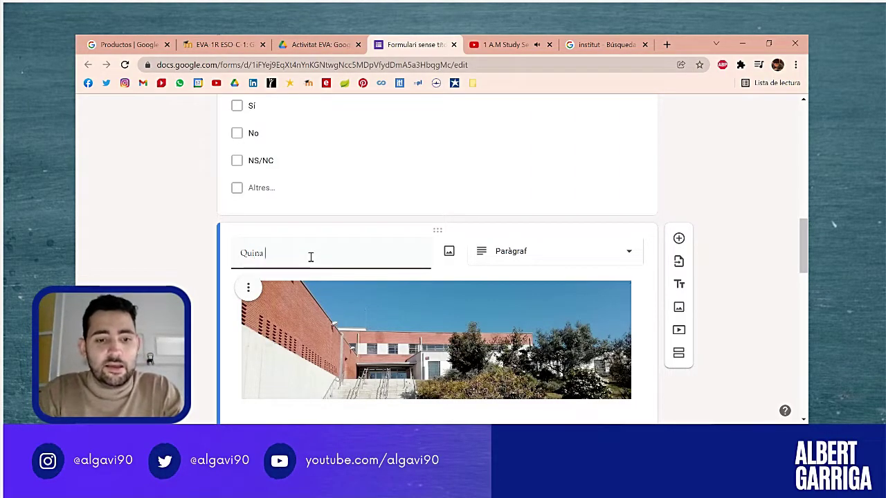
{"action": "type", "text": "és la teva opini"}
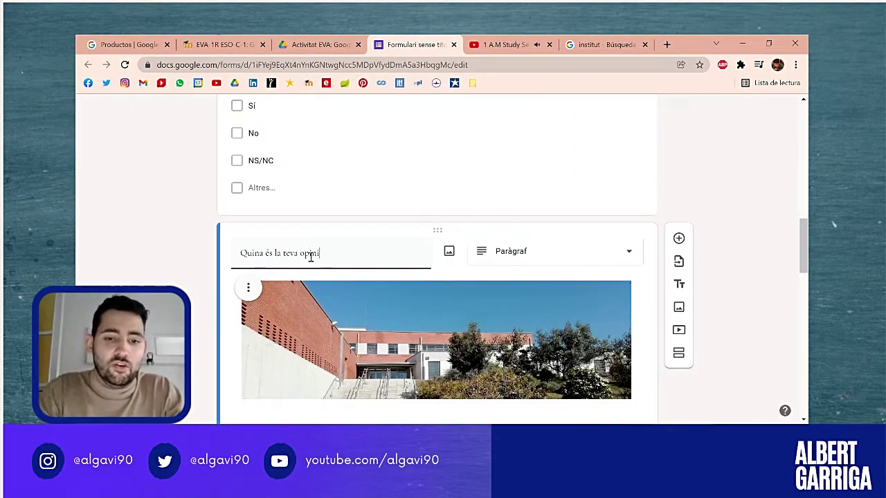
{"action": "type", "text": "ó sobre el manteniment de"}
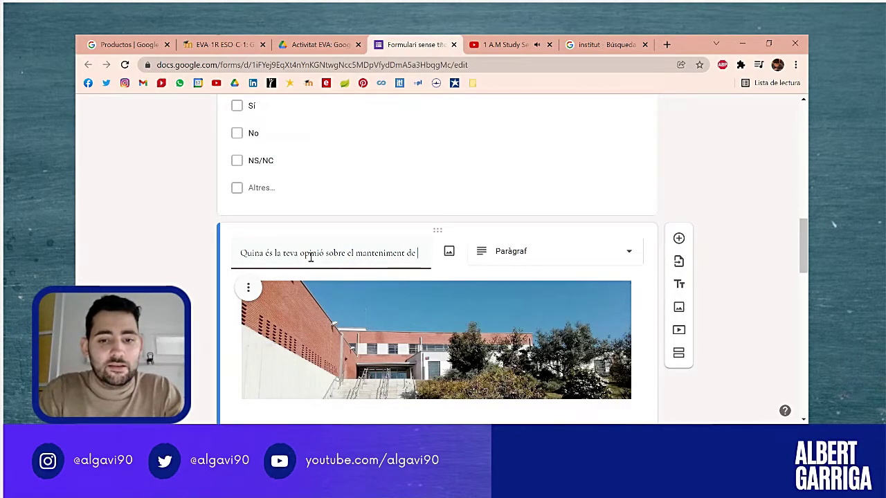
{"action": "type", "text": " l'institut?"}
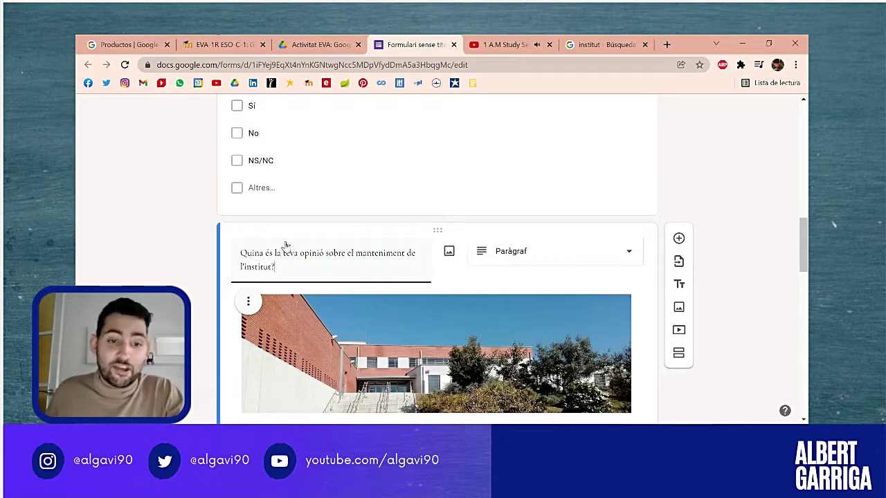
- Check the assignment's rule on mandatory answers and make the institute image question required
{"action": "left_click", "coordinate": [148, 238]}
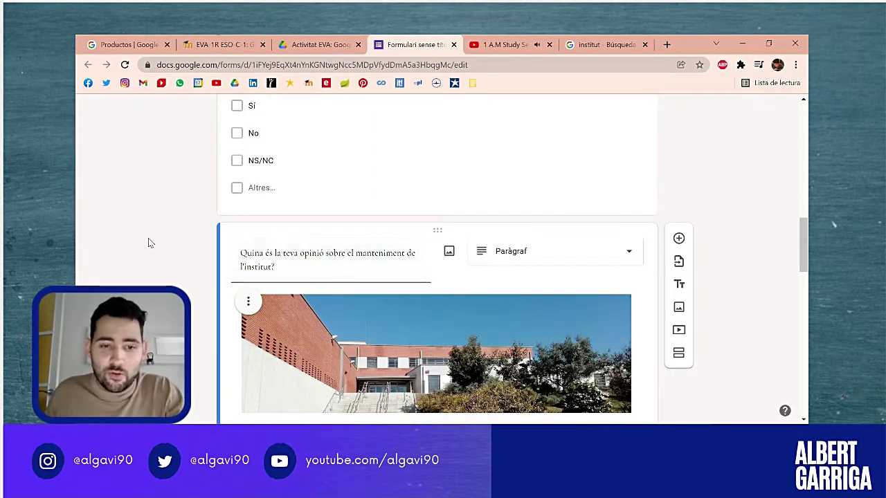
{"action": "left_click", "coordinate": [241, 42]}
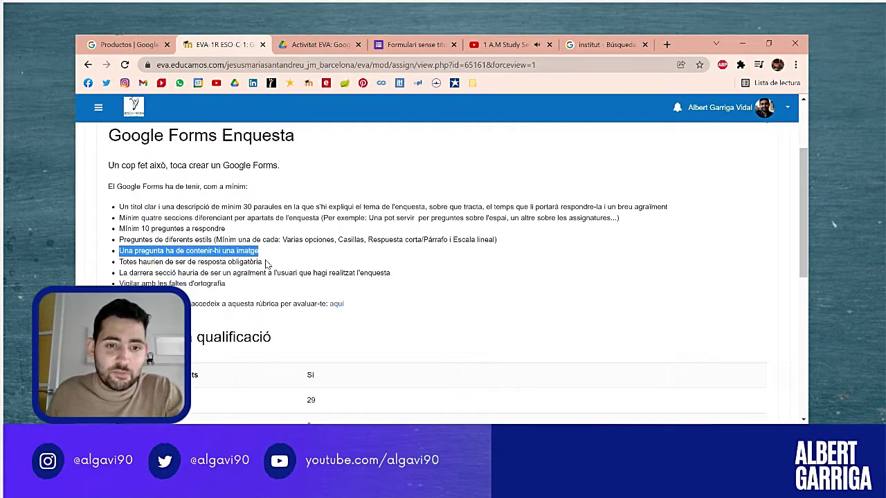
{"action": "left_click_drag", "start_coordinate": [267, 264], "coordinate": [204, 263]}
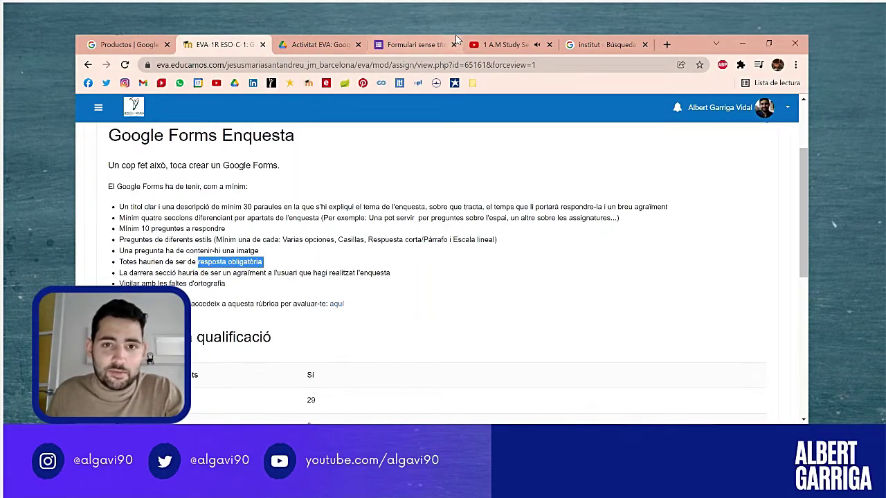
{"action": "left_click", "coordinate": [414, 45]}
{"action": "scroll", "coordinate": [516, 296], "scroll_direction": "down", "scroll_amount": 3}
{"action": "scroll", "coordinate": [516, 296], "scroll_direction": "down", "scroll_amount": 1}
{"action": "left_click", "coordinate": [600, 276]}
- Reread the assignment and look through the form's sections to examine whether every question is required
{"action": "left_click", "coordinate": [233, 43]}
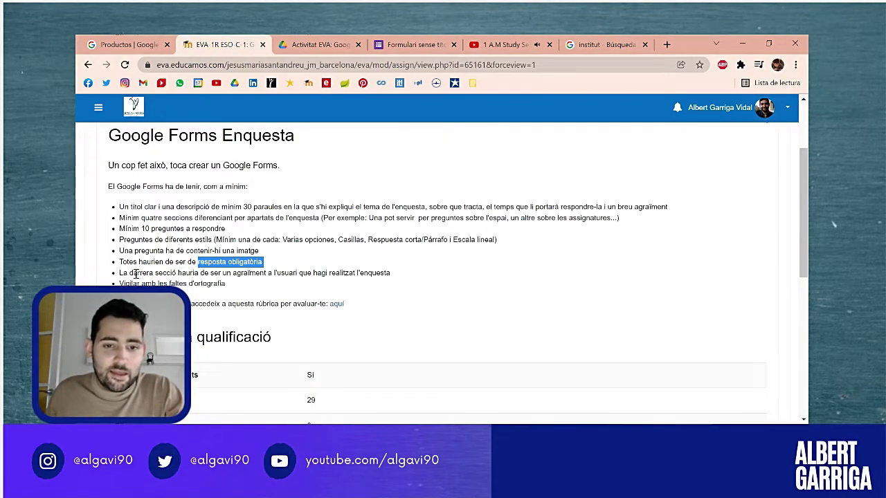
{"action": "left_click", "coordinate": [392, 45]}
{"action": "scroll", "coordinate": [384, 270], "scroll_direction": "down", "scroll_amount": 10}
{"action": "scroll", "coordinate": [379, 281], "scroll_direction": "down", "scroll_amount": 1}
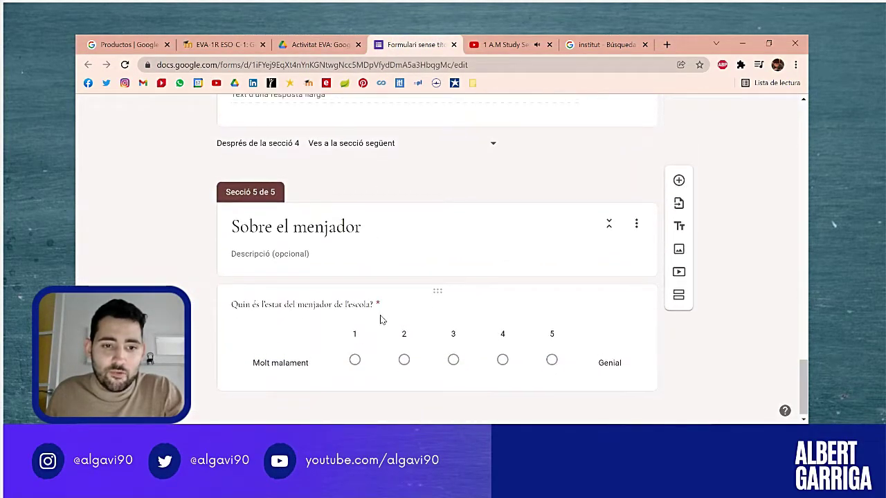
{"action": "scroll", "coordinate": [381, 319], "scroll_direction": "up", "scroll_amount": 3}
{"action": "scroll", "coordinate": [377, 318], "scroll_direction": "up", "scroll_amount": 8}
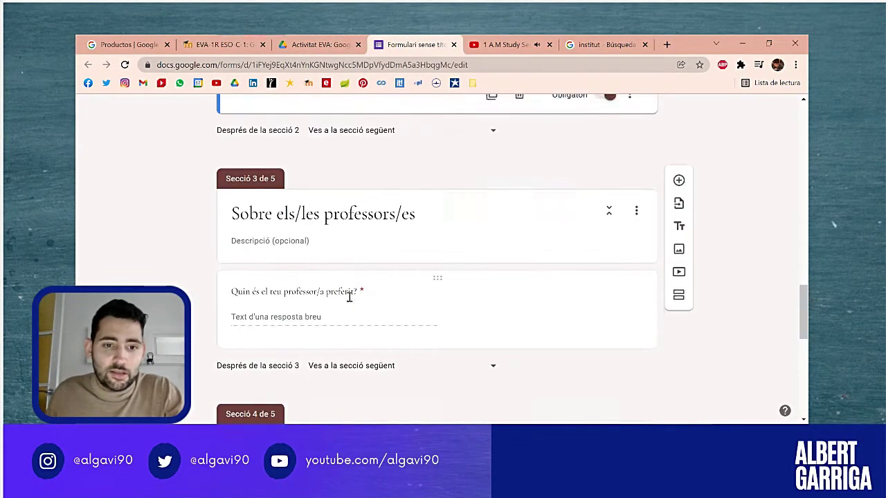
{"action": "scroll", "coordinate": [349, 306], "scroll_direction": "up", "scroll_amount": 10}
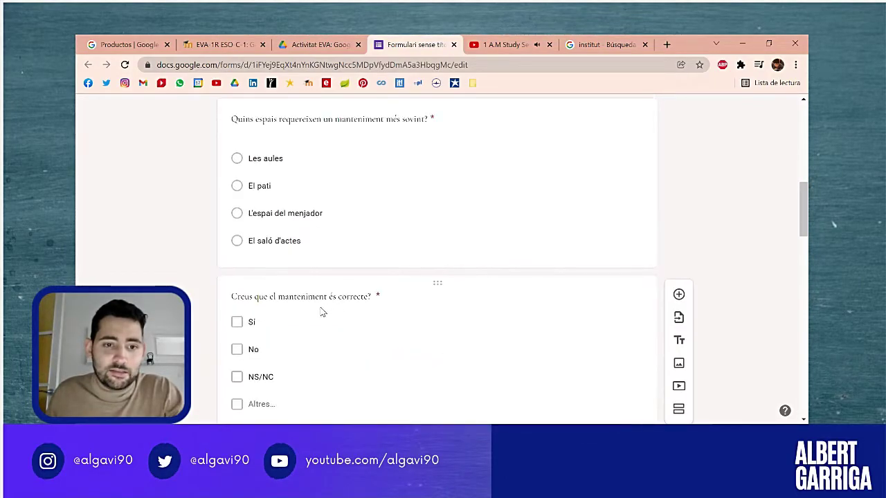
{"action": "scroll", "coordinate": [312, 309], "scroll_direction": "up", "scroll_amount": 3}
{"action": "scroll", "coordinate": [312, 309], "scroll_direction": "down", "scroll_amount": 15}
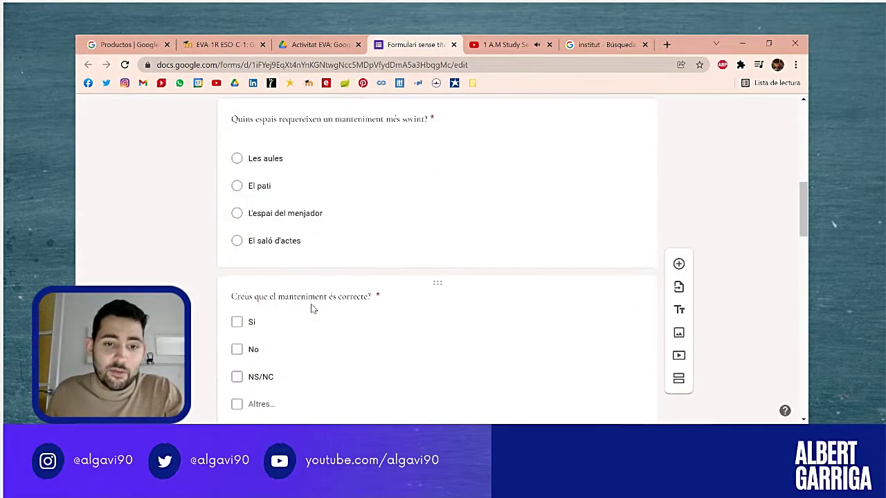
{"action": "scroll", "coordinate": [311, 309], "scroll_direction": "down", "scroll_amount": 3}
- Check the assignment's requirement for a closing thank-you section and add a new section to the form
{"action": "left_click", "coordinate": [222, 44]}
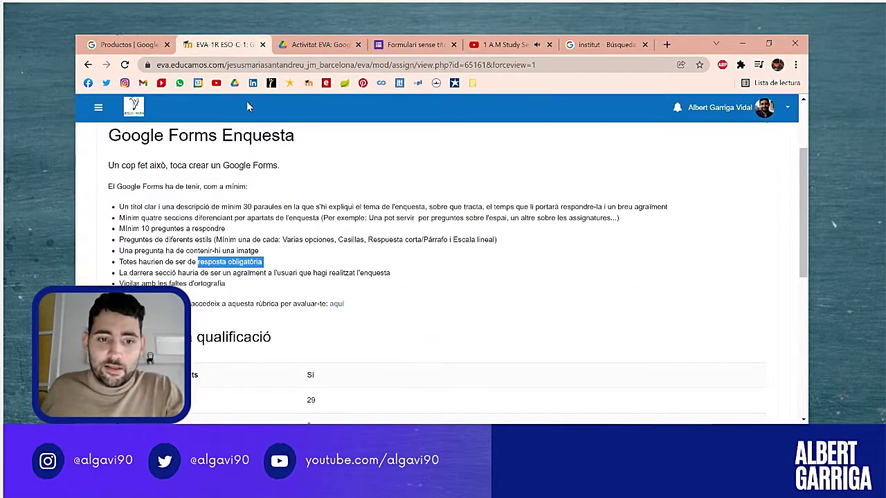
{"action": "left_click_drag", "start_coordinate": [125, 273], "coordinate": [318, 275]}
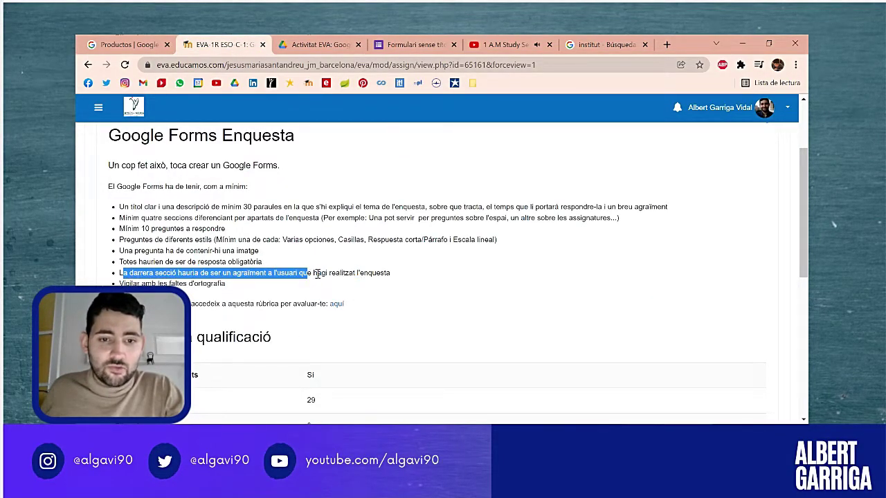
{"action": "left_click", "coordinate": [372, 273]}
{"action": "left_click_drag", "start_coordinate": [123, 273], "coordinate": [402, 272]}
{"action": "left_click", "coordinate": [401, 273]}
{"action": "left_click", "coordinate": [414, 44]}
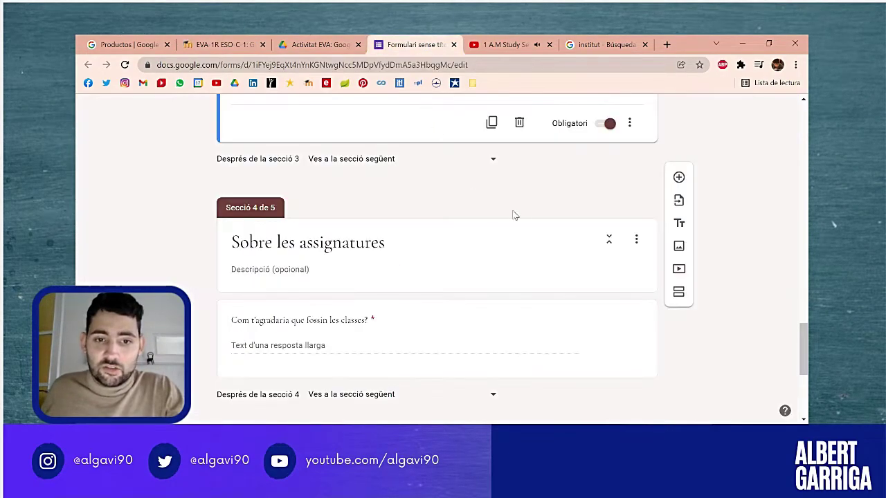
{"action": "scroll", "coordinate": [514, 221], "scroll_direction": "down", "scroll_amount": 4}
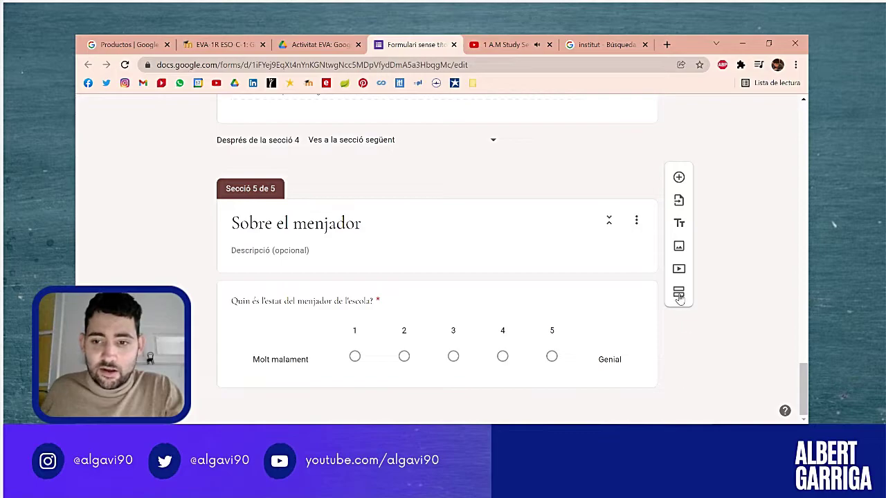
{"action": "left_click", "coordinate": [678, 294]}
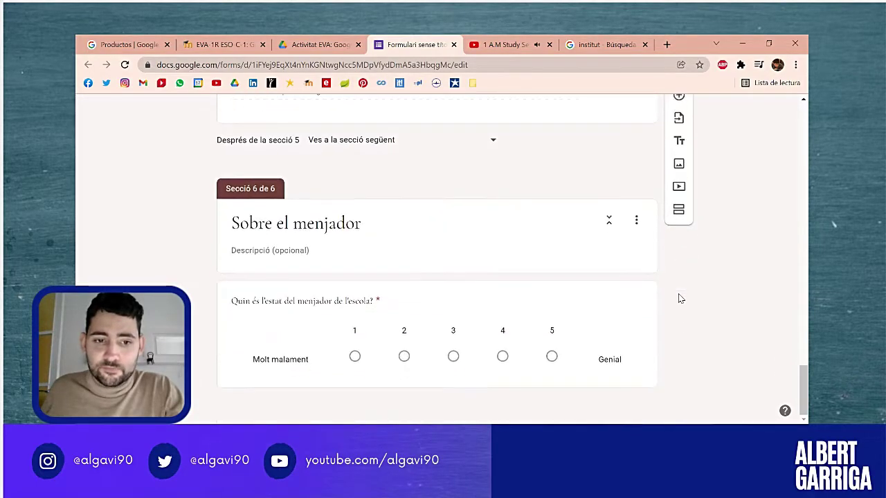
{"action": "scroll", "coordinate": [451, 242], "scroll_direction": "down", "scroll_amount": 3}
{"action": "scroll", "coordinate": [414, 242], "scroll_direction": "up", "scroll_amount": 7}
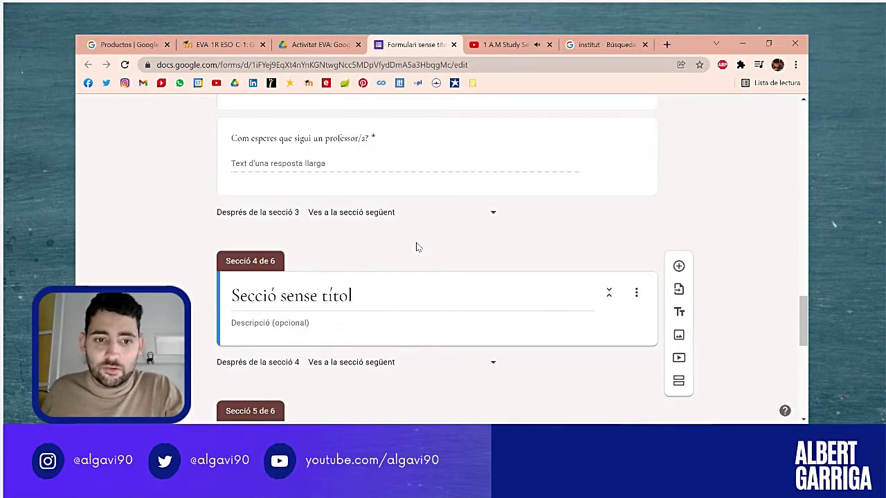
- Reorder the sections so the untitled one comes last, after "Sobre el menjador", and save the order
{"action": "left_click", "coordinate": [432, 286]}
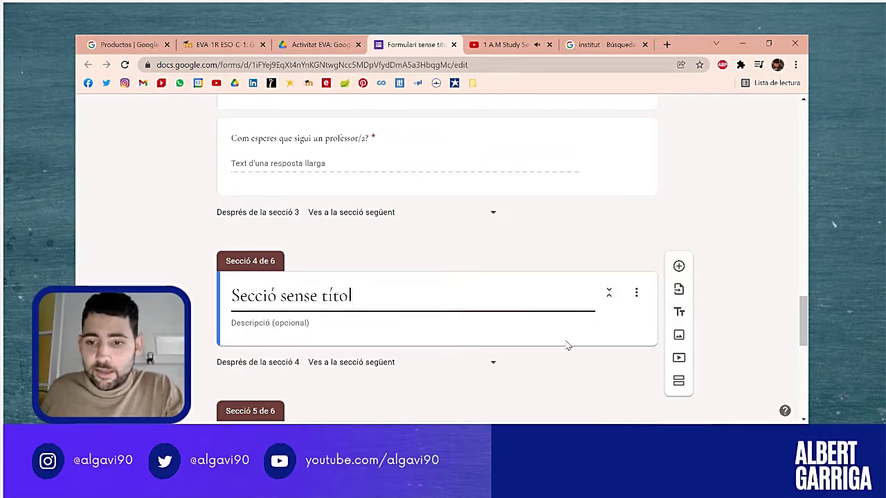
{"action": "left_click", "coordinate": [276, 279]}
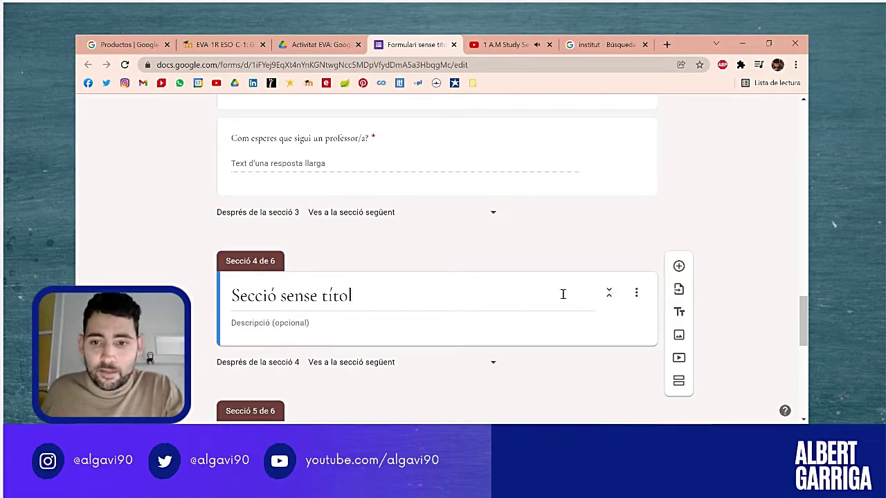
{"action": "left_click", "coordinate": [614, 296]}
{"action": "left_click", "coordinate": [615, 296]}
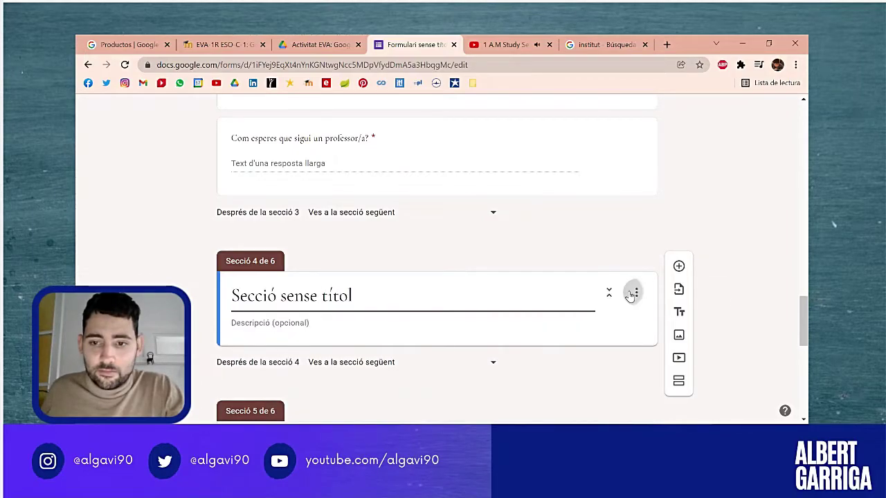
{"action": "left_click", "coordinate": [637, 293]}
{"action": "left_click", "coordinate": [654, 342]}
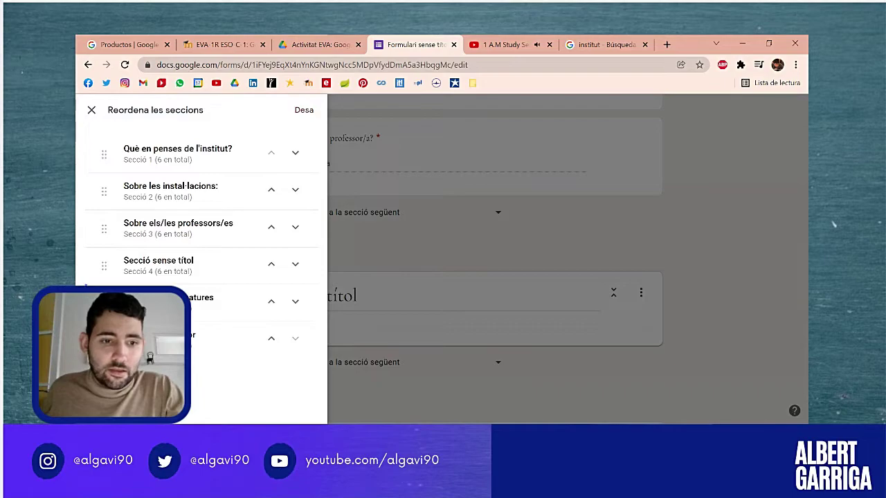
{"action": "left_click_drag", "start_coordinate": [101, 269], "coordinate": [101, 340]}
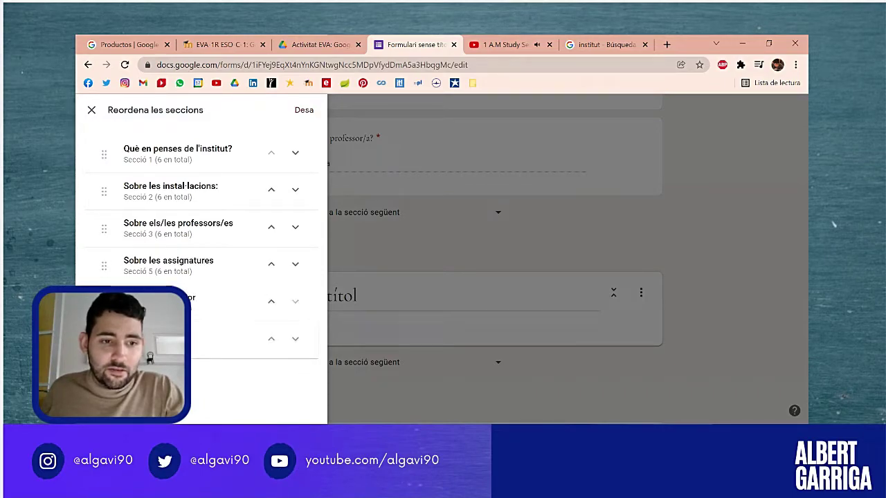
{"action": "left_click", "coordinate": [308, 109]}
- Title the form's last section "Moltes gràcies per respondre l'enquesta!"
{"action": "scroll", "coordinate": [347, 229], "scroll_direction": "up", "scroll_amount": 15}
{"action": "scroll", "coordinate": [412, 228], "scroll_direction": "down", "scroll_amount": 5}
{"action": "scroll", "coordinate": [412, 227], "scroll_direction": "down", "scroll_amount": 15}
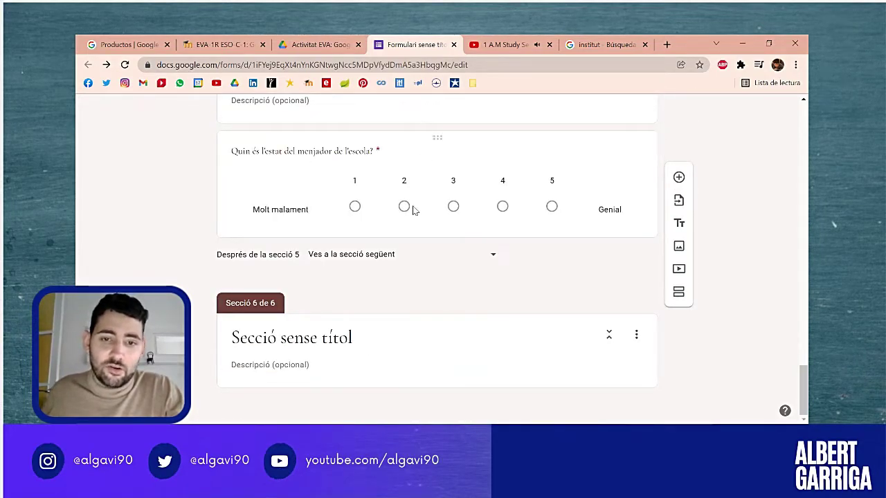
{"action": "left_click", "coordinate": [341, 331]}
{"action": "left_click_drag", "start_coordinate": [363, 334], "coordinate": [225, 324]}
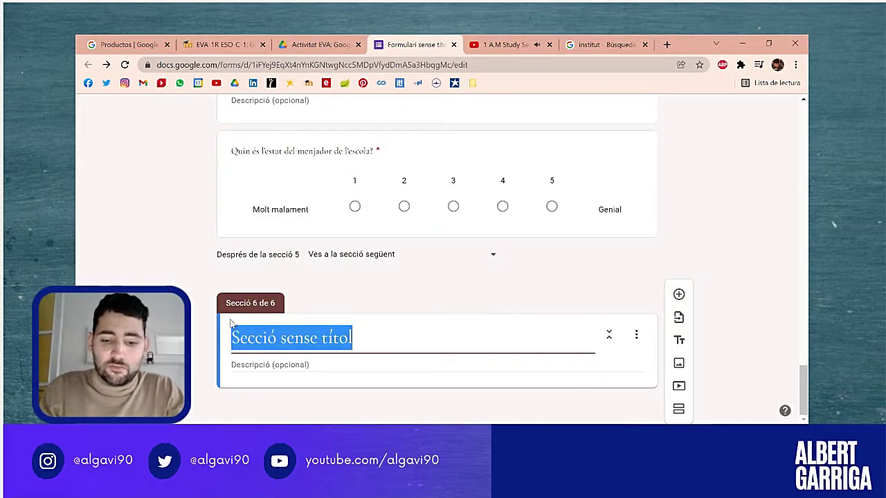
{"action": "type", "text": "Moltes gràcies p"}
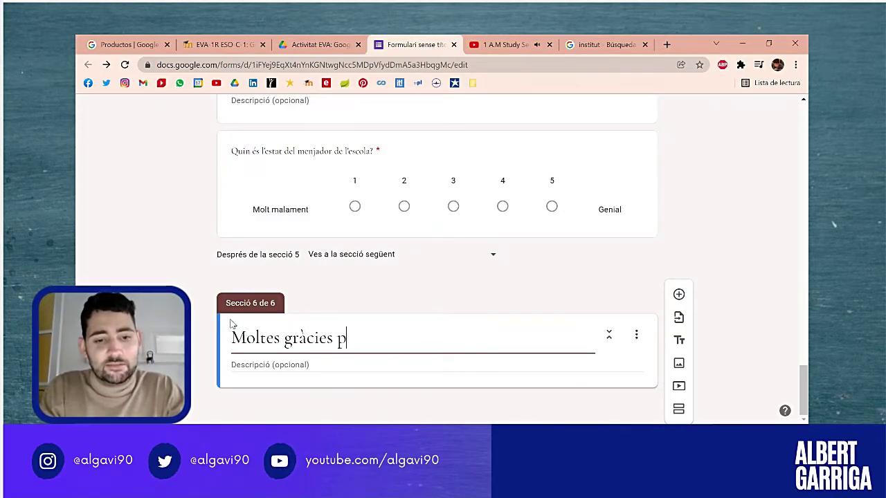
{"action": "type", "text": "er respondre l'eq"}
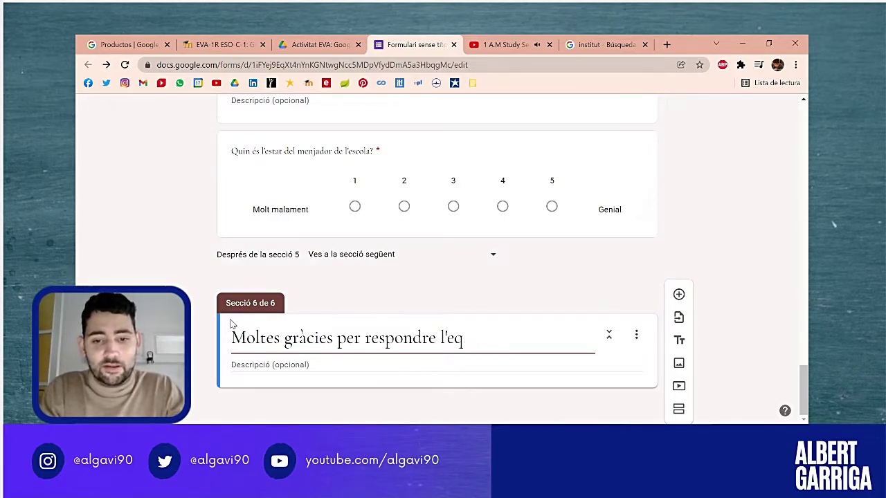
{"action": "type", "text": "nuesuesta!"}
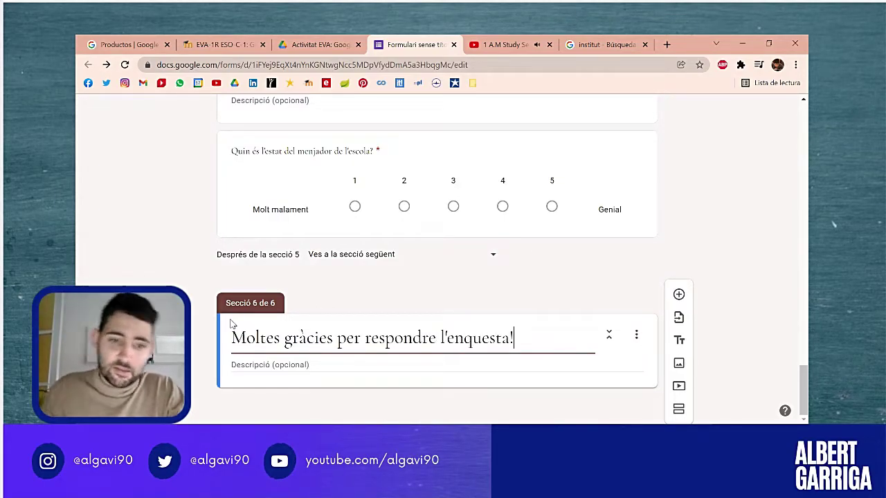
{"action": "left_click", "coordinate": [286, 361]}
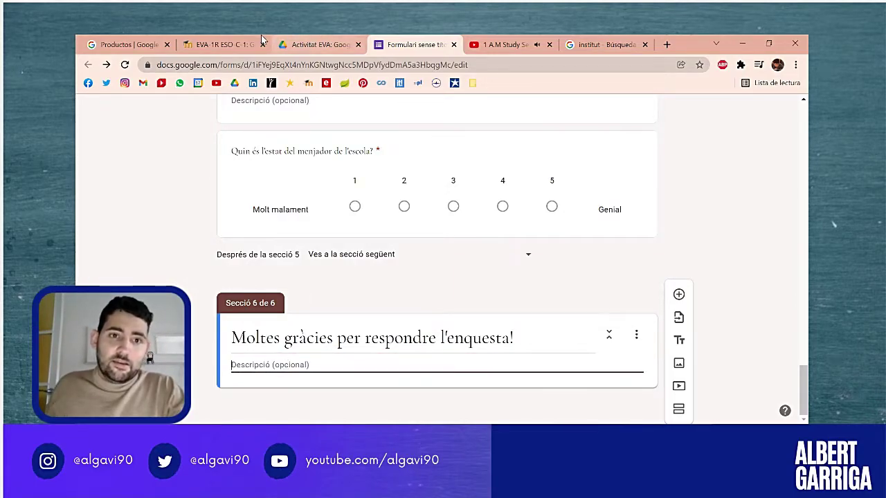
- Check the assignment's requirements once more, and open the survey's preview to look over its introduction
{"action": "left_click", "coordinate": [221, 44]}
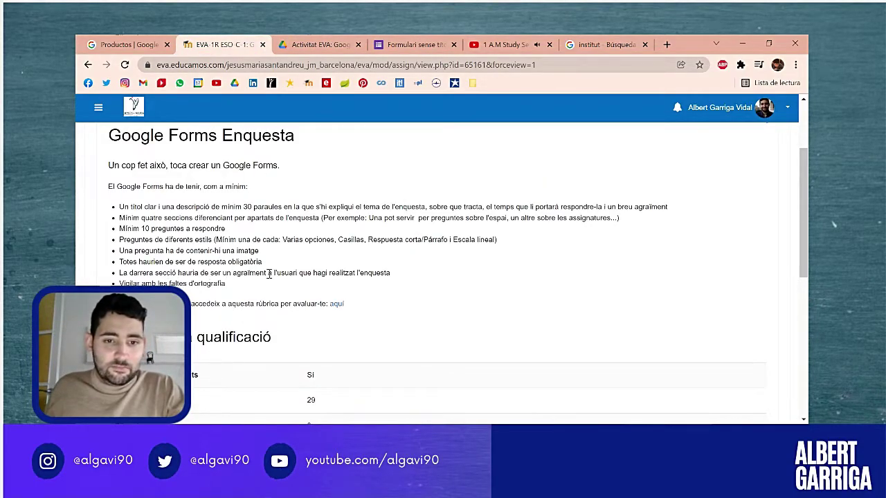
{"action": "left_click", "coordinate": [411, 45]}
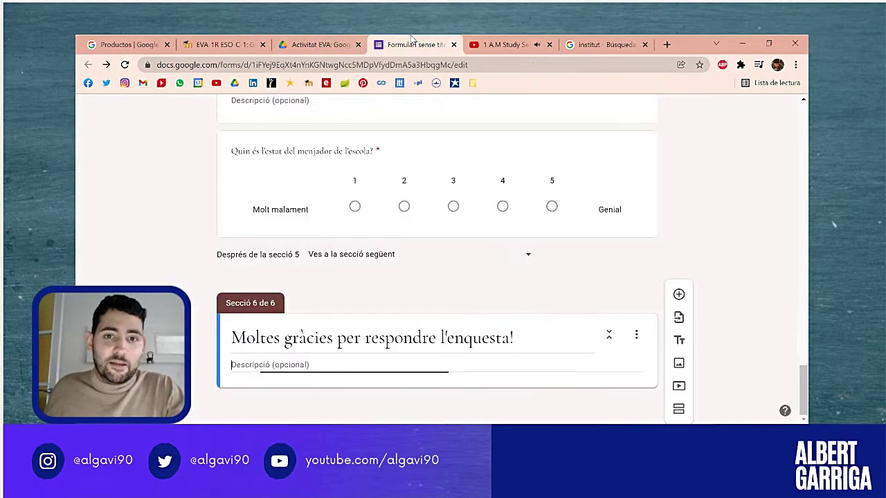
{"action": "scroll", "coordinate": [419, 246], "scroll_direction": "up", "scroll_amount": 5}
{"action": "scroll", "coordinate": [437, 249], "scroll_direction": "up", "scroll_amount": 15}
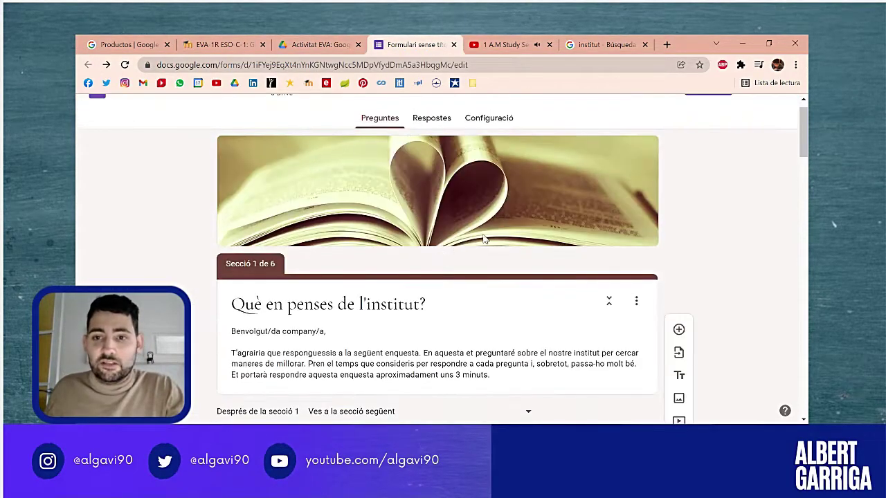
{"action": "scroll", "coordinate": [526, 211], "scroll_direction": "up", "scroll_amount": 1}
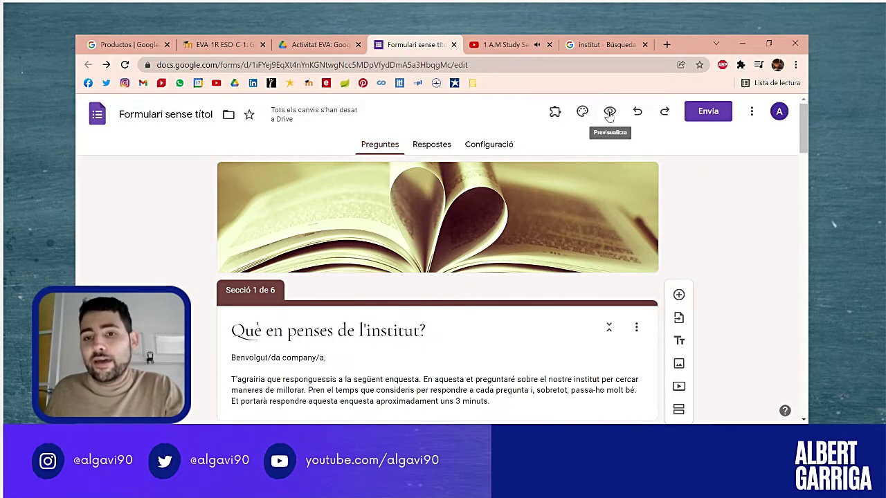
{"action": "left_click", "coordinate": [609, 112]}
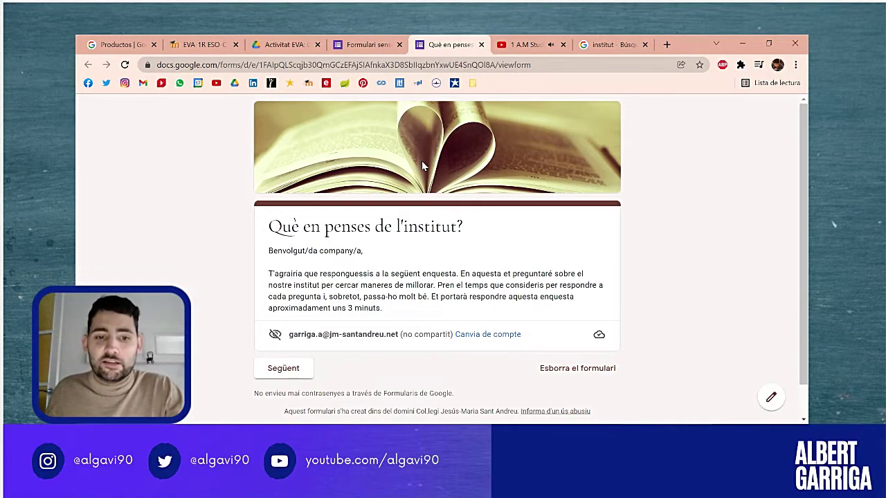
{"action": "scroll", "coordinate": [422, 162], "scroll_direction": "down", "scroll_amount": 1}
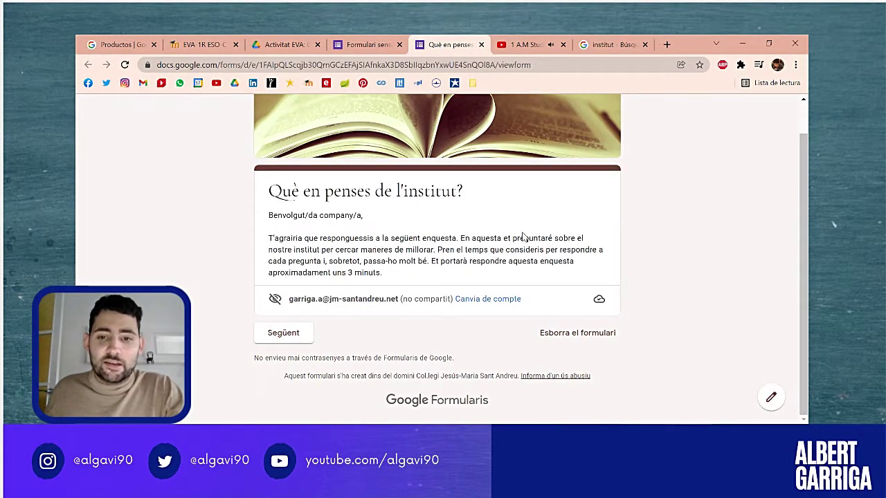
- Advance the preview to the installations section and try to continue without answering its required questions
{"action": "left_click", "coordinate": [305, 336]}
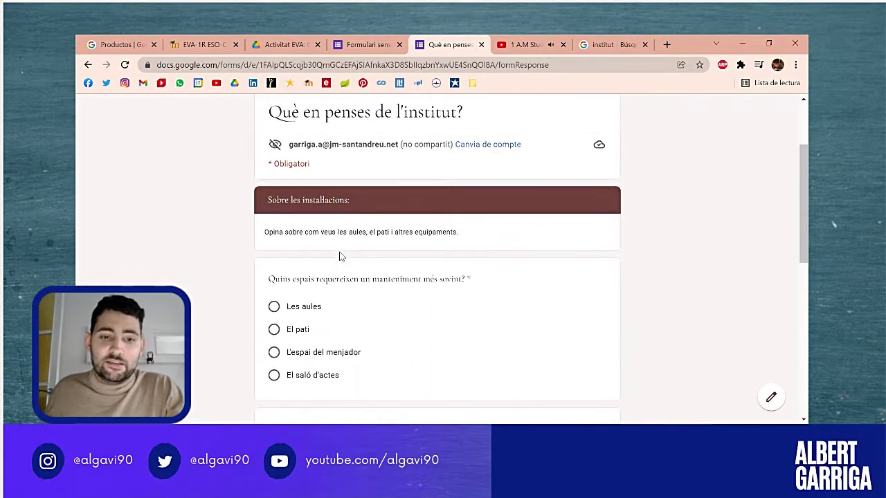
{"action": "scroll", "coordinate": [392, 241], "scroll_direction": "down", "scroll_amount": 6}
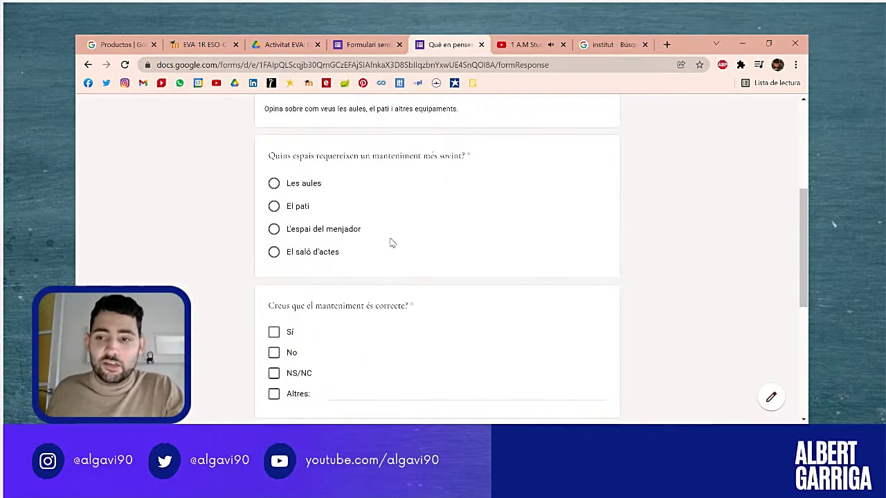
{"action": "left_click", "coordinate": [348, 341]}
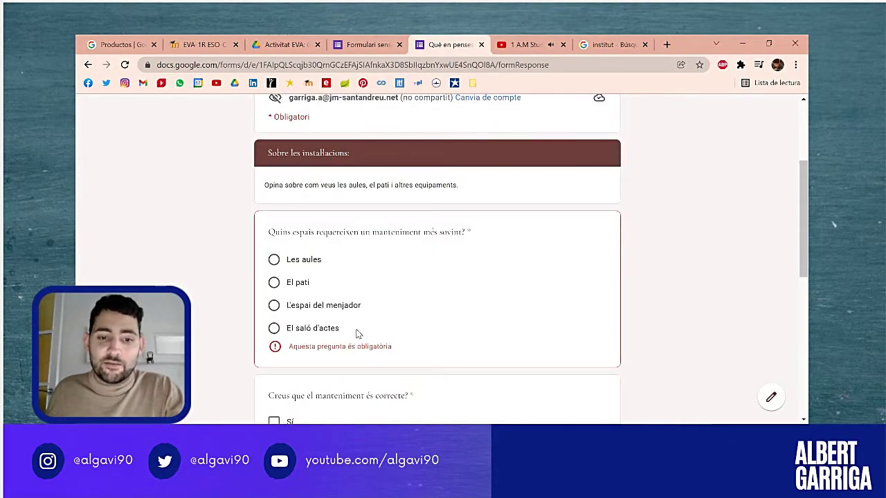
{"action": "scroll", "coordinate": [376, 315], "scroll_direction": "up", "scroll_amount": 1}
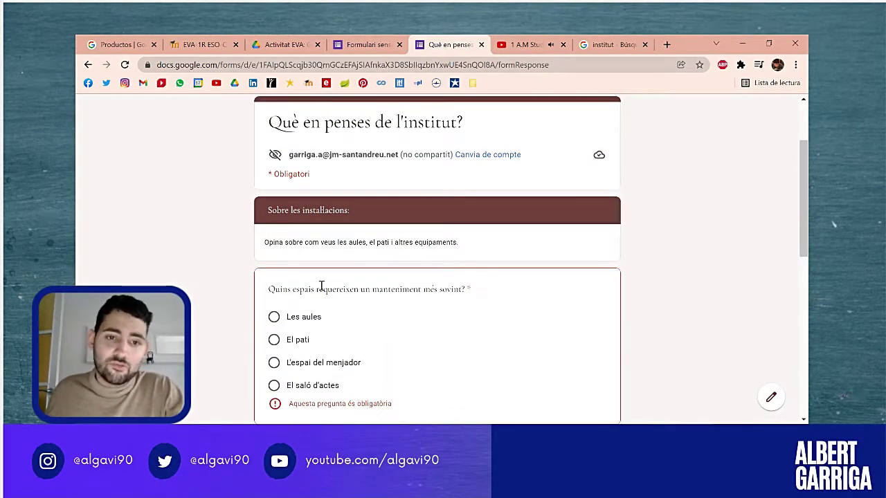
- Answer the installations section with "Les aules", "No" and the opinion "No m'agrada", and continue to the teachers section
{"action": "scroll", "coordinate": [323, 286], "scroll_direction": "down", "scroll_amount": 1}
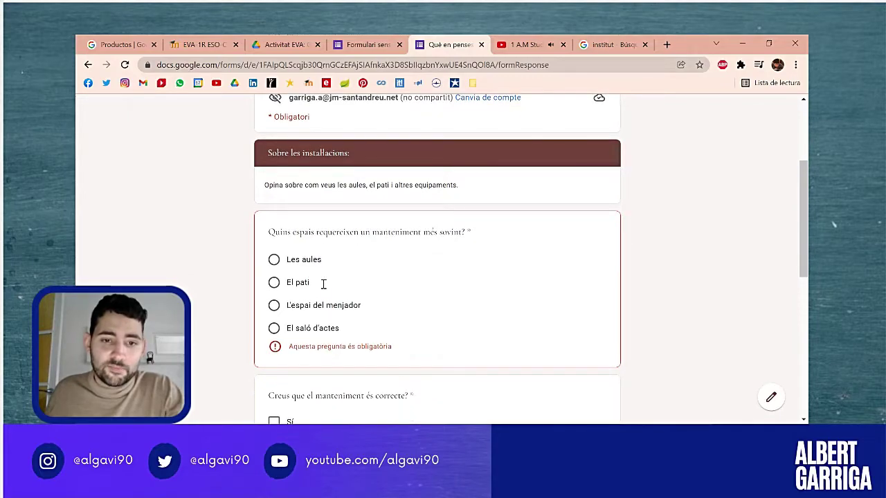
{"action": "left_click", "coordinate": [274, 260]}
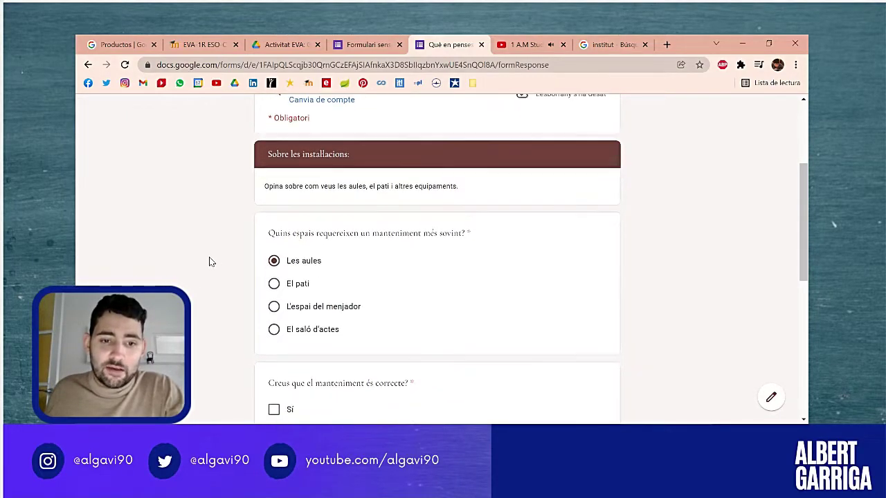
{"action": "scroll", "coordinate": [212, 263], "scroll_direction": "down", "scroll_amount": 2}
{"action": "scroll", "coordinate": [211, 263], "scroll_direction": "down", "scroll_amount": 1}
{"action": "left_click", "coordinate": [274, 267]}
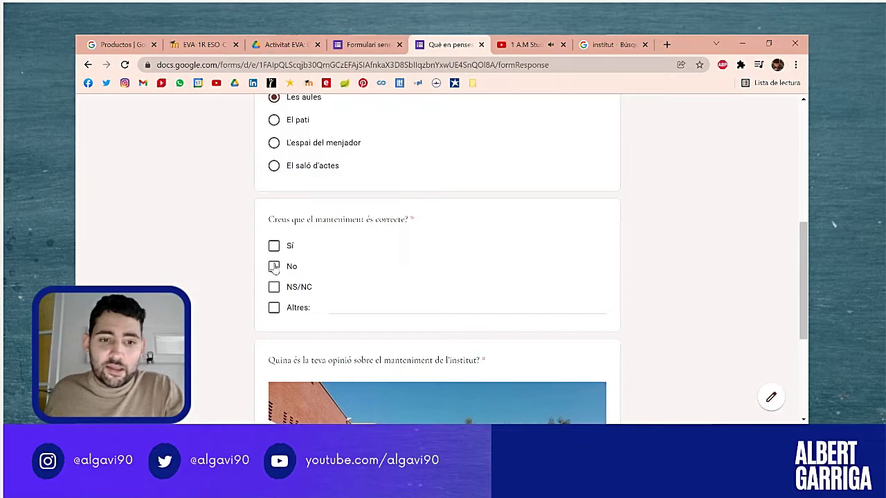
{"action": "scroll", "coordinate": [332, 263], "scroll_direction": "down", "scroll_amount": 3}
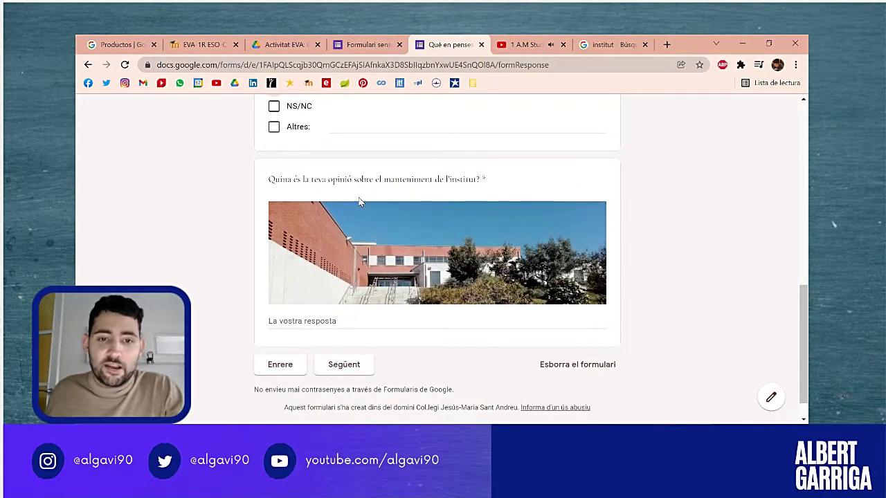
{"action": "left_click", "coordinate": [360, 316]}
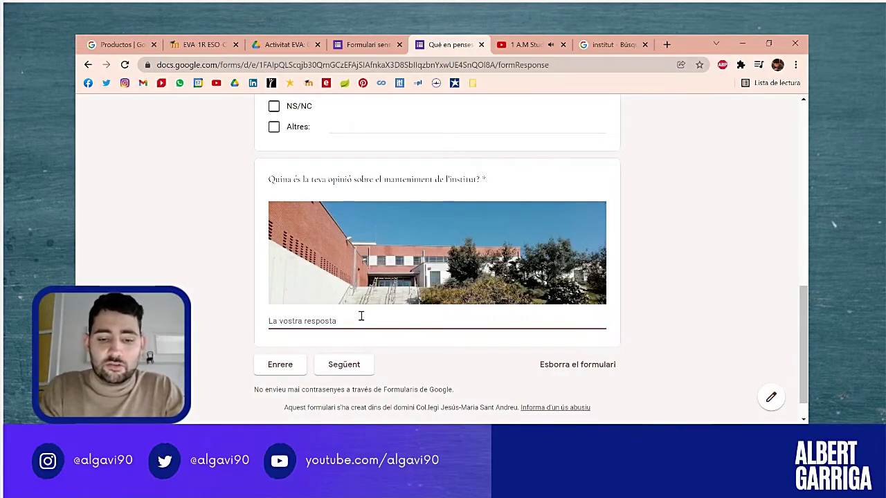
{"action": "type", "text": "No m'agrada"}
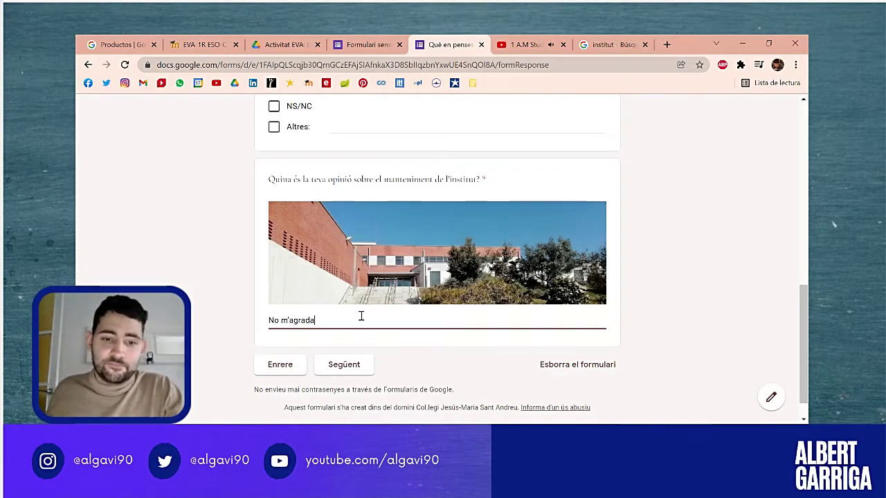
{"action": "left_click", "coordinate": [354, 365]}
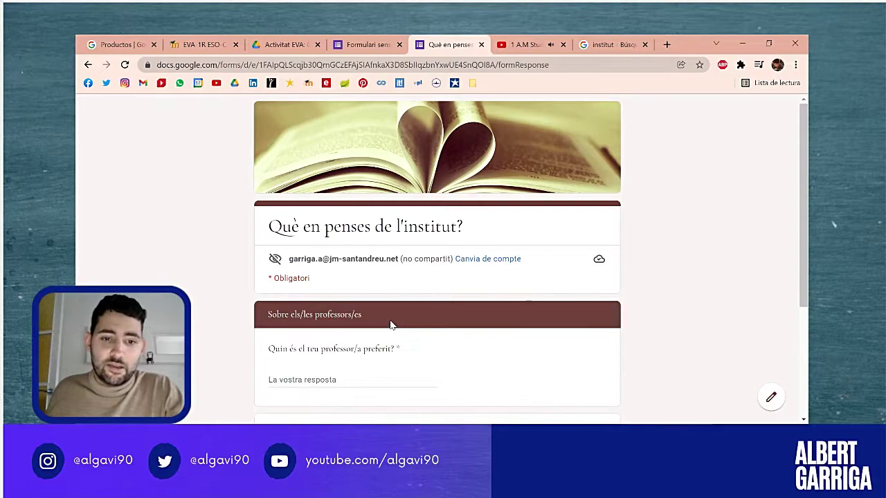
- Enter a teacher's name preceded by the article as the answer to the favourite-teacher question
{"action": "type", "text": "A"}
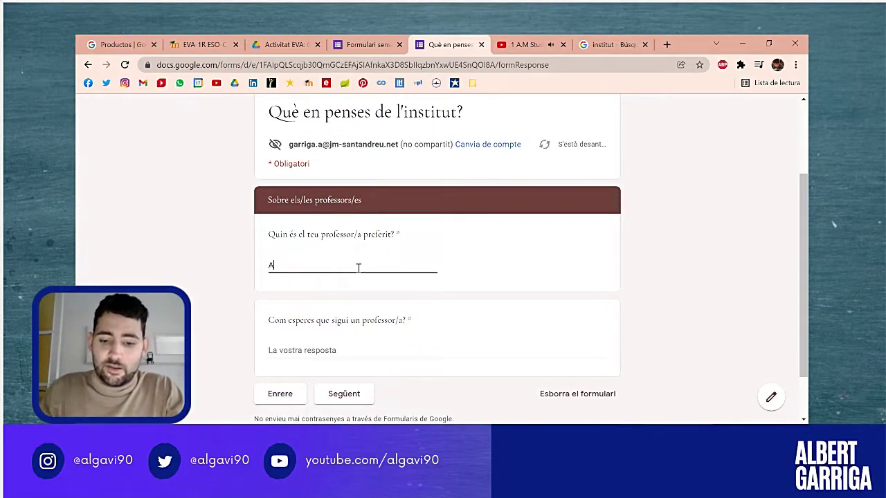
{"action": "type", "text": "lb"}
{"action": "key", "text": "BackSpace"}
{"action": "key", "text": "BackSpace"}
{"action": "key", "text": "BackSpace"}
{"action": "type", "text": "L'Albert"}
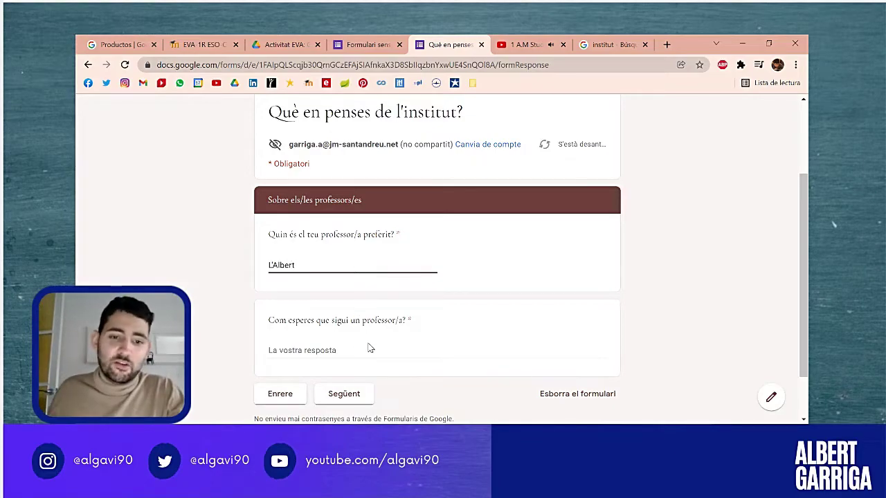
- Answer "Amb paciència" to what a teacher should be like, and continue to the subjects section
{"action": "scroll", "coordinate": [371, 349], "scroll_direction": "down", "scroll_amount": 1}
{"action": "left_click", "coordinate": [368, 295]}
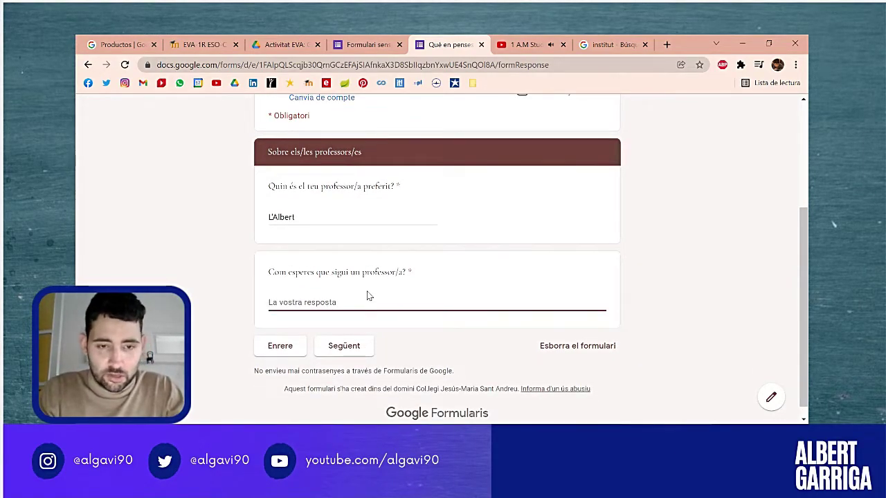
{"action": "type", "text": "Paciència"}
{"action": "key", "text": "Home"}
{"action": "type", "text": "Amb"}
{"action": "key", "text": "shift+Right"}
{"action": "type", "text": "p"}
{"action": "left_click", "coordinate": [356, 334]}
- Answer "Online" to how classes should be, and continue to the canteen section
{"action": "scroll", "coordinate": [406, 246], "scroll_direction": "down", "scroll_amount": 1}
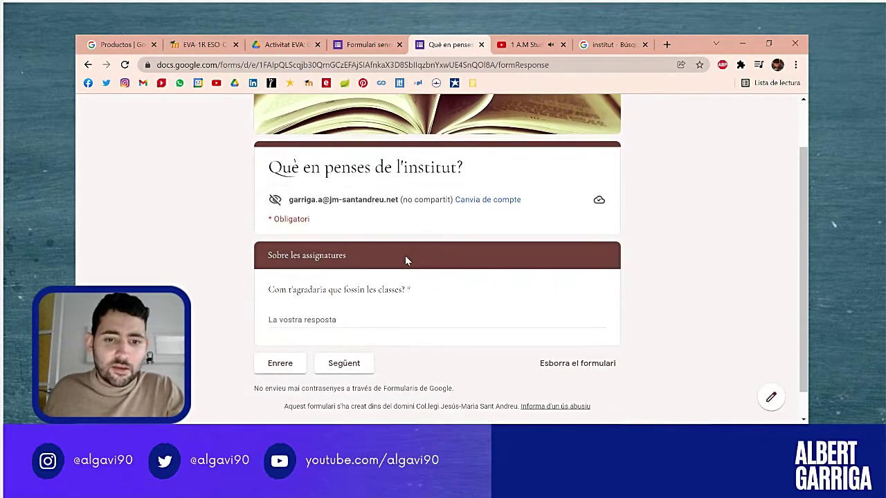
{"action": "left_click", "coordinate": [347, 294]}
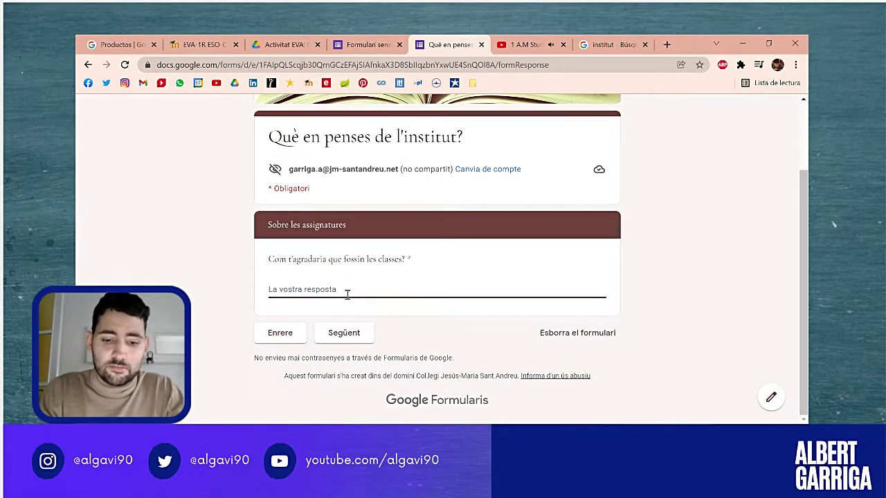
{"action": "type", "text": "Online"}
{"action": "left_click", "coordinate": [342, 335]}
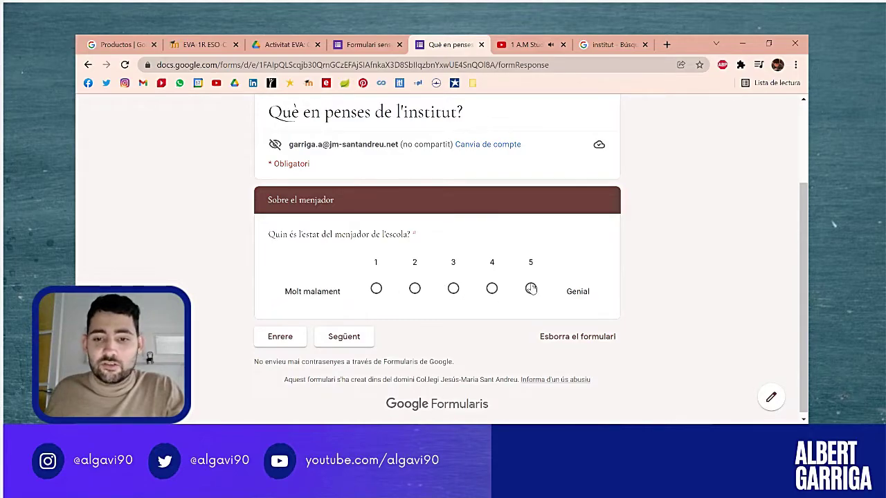
- Rate the school canteen 4, advance to the closing thank-you section, and close the preview without submitting
{"action": "left_click", "coordinate": [492, 289]}
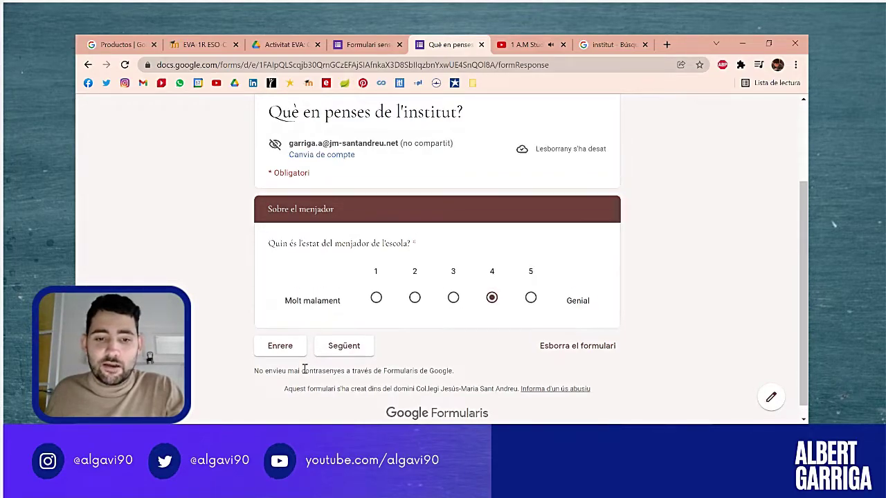
{"action": "left_click", "coordinate": [336, 351]}
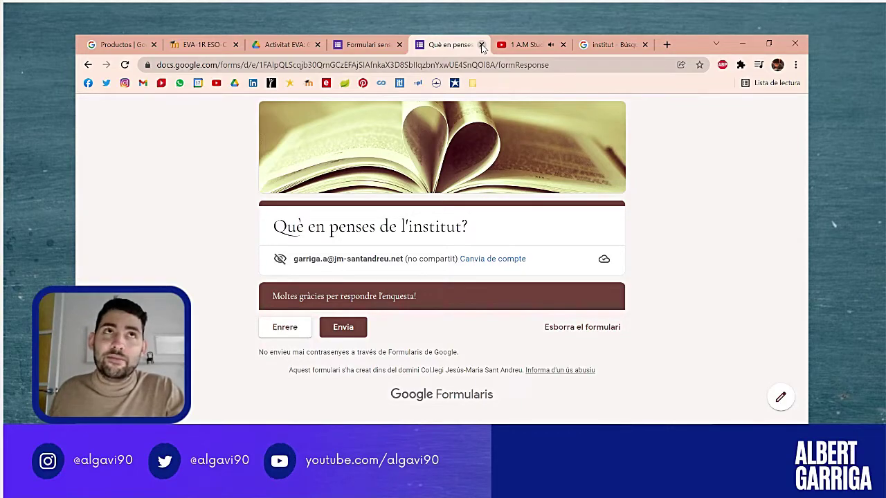
{"action": "left_click", "coordinate": [482, 45]}
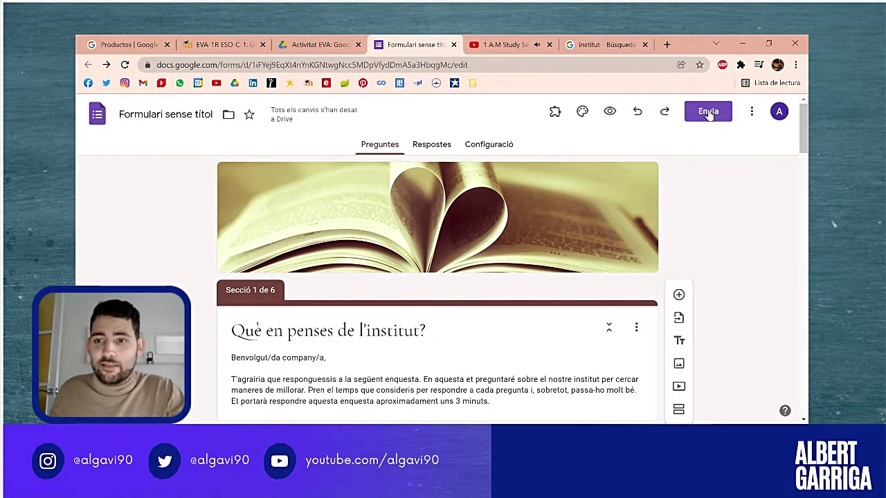
- Open the form's sending options and copy its full, unshortened share link
{"action": "left_click", "coordinate": [709, 114]}
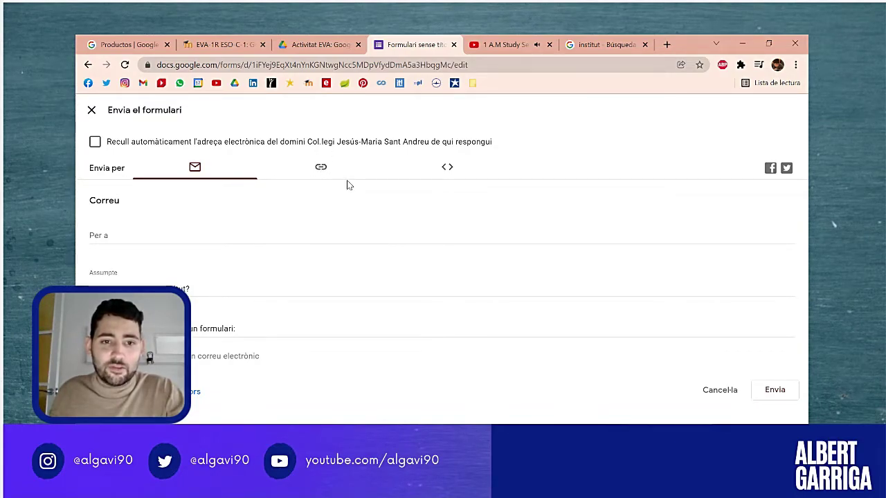
{"action": "left_click", "coordinate": [328, 172]}
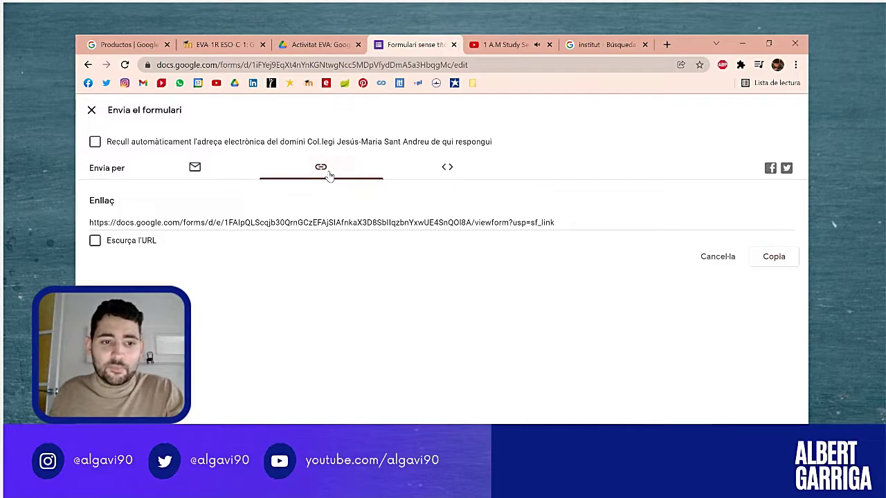
{"action": "left_click", "coordinate": [345, 222]}
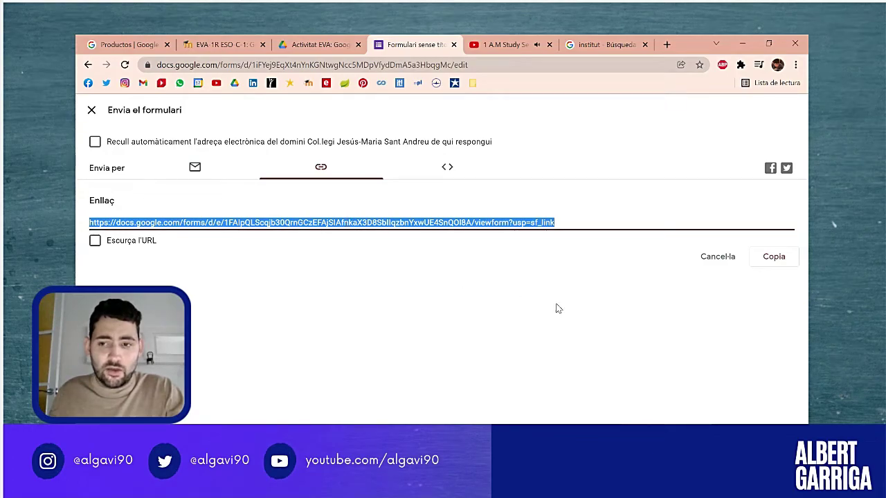
{"action": "left_click", "coordinate": [785, 260]}
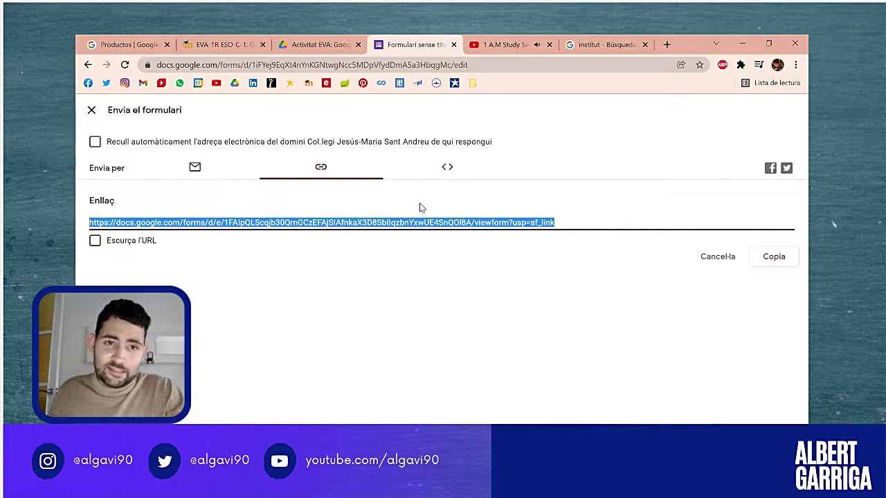
- Switch to the EVA assignment page and look over its instructions and submission details
{"action": "left_click", "coordinate": [228, 46]}
{"action": "scroll", "coordinate": [416, 247], "scroll_direction": "down", "scroll_amount": 5}
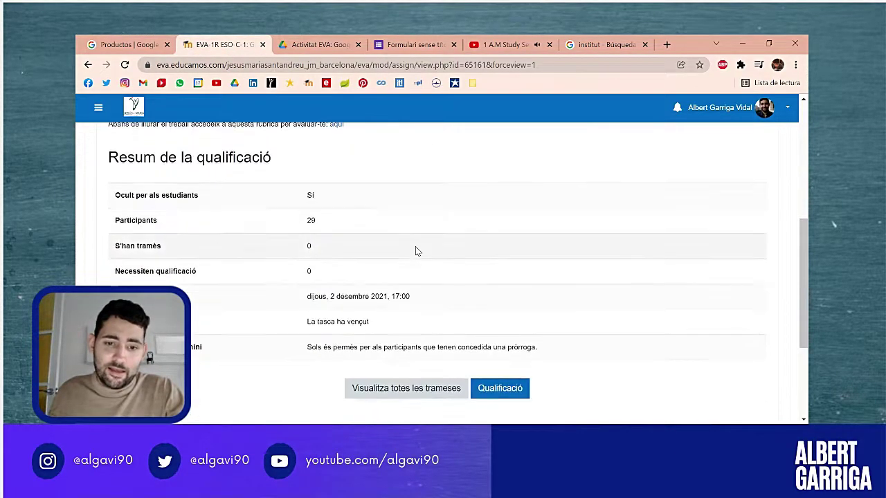
{"action": "scroll", "coordinate": [440, 332], "scroll_direction": "down", "scroll_amount": 1}
{"action": "scroll", "coordinate": [443, 279], "scroll_direction": "up", "scroll_amount": 3}
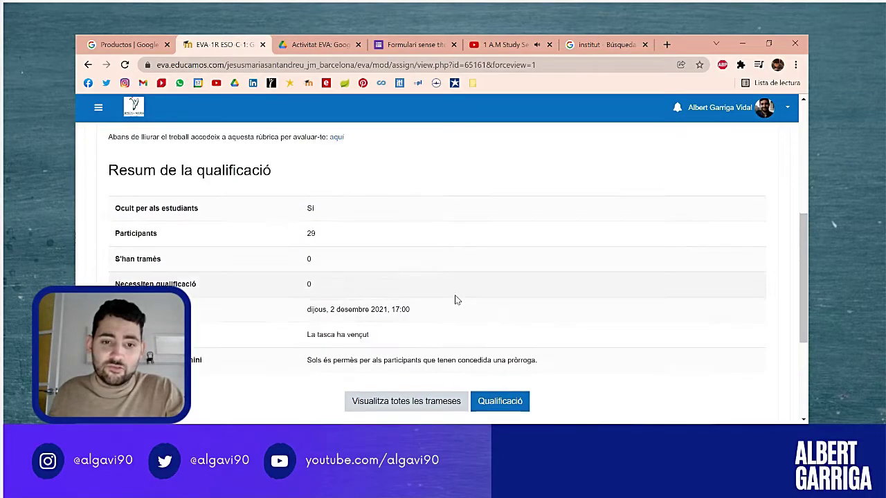
{"action": "scroll", "coordinate": [415, 301], "scroll_direction": "up", "scroll_amount": 5}
{"action": "scroll", "coordinate": [411, 304], "scroll_direction": "down", "scroll_amount": 7}
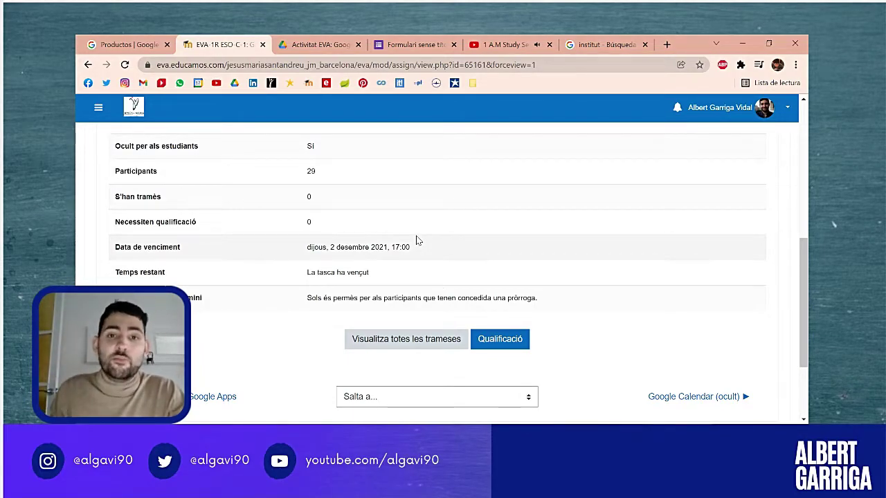
- Return to the form, leave the sending options and view its collected responses
{"action": "left_click", "coordinate": [408, 41]}
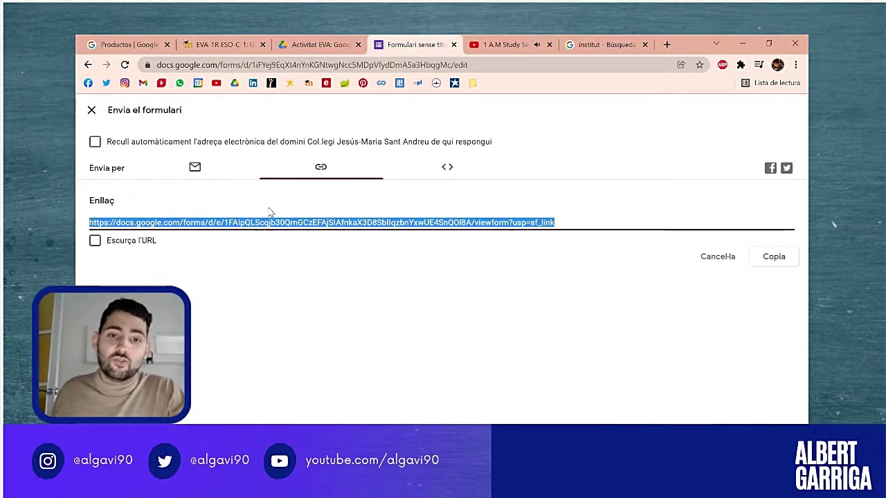
{"action": "left_click", "coordinate": [91, 112]}
{"action": "left_click", "coordinate": [440, 147]}
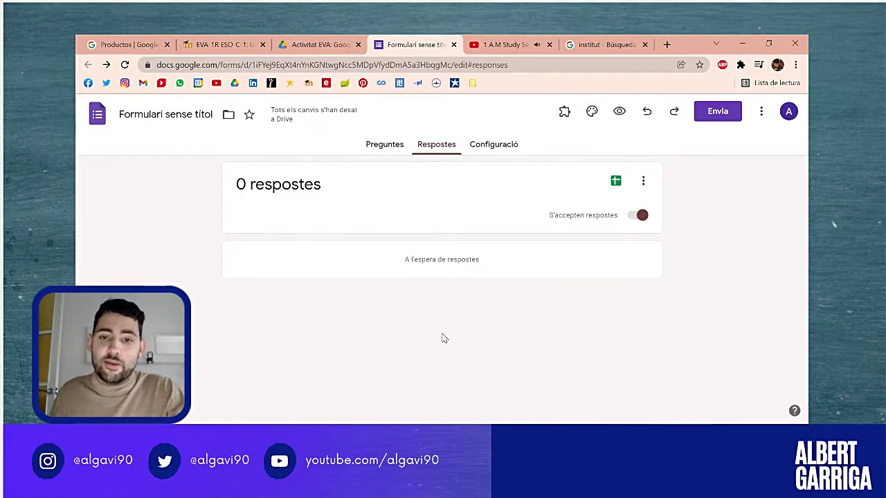
- Look through the form's settings, including the test option and default values, and return to its questions
{"action": "left_click", "coordinate": [492, 144]}
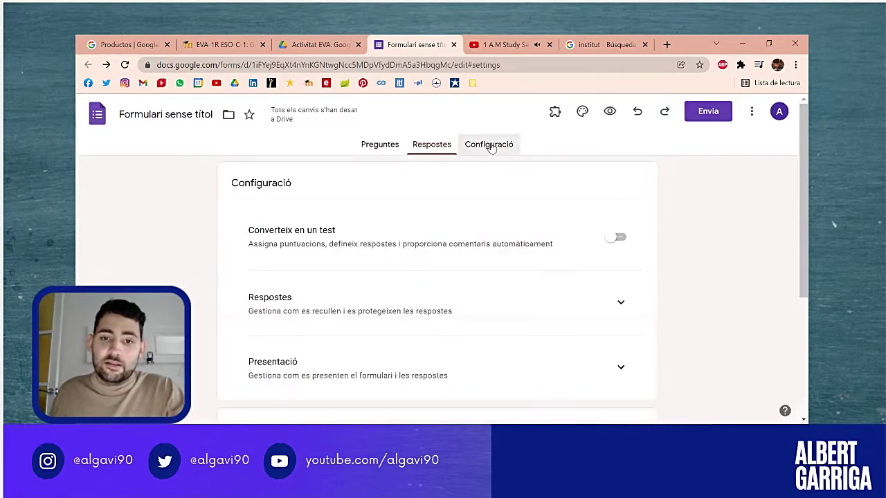
{"action": "scroll", "coordinate": [464, 207], "scroll_direction": "down", "scroll_amount": 1}
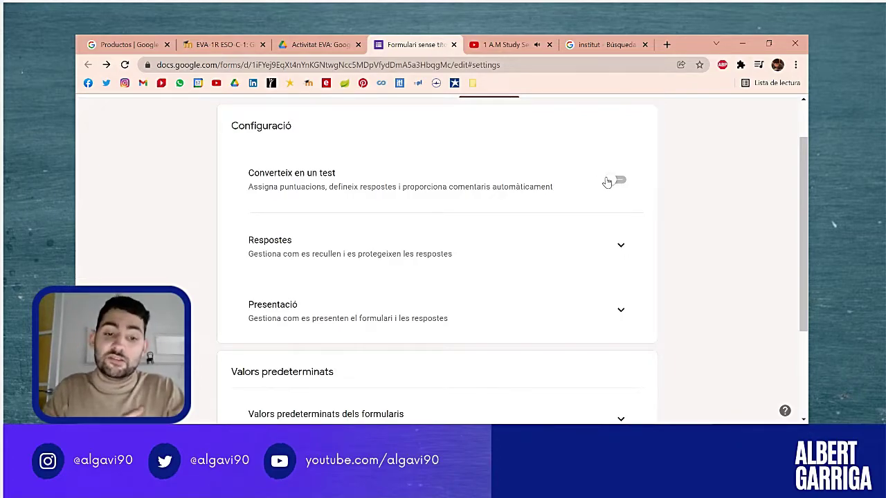
{"action": "scroll", "coordinate": [454, 282], "scroll_direction": "down", "scroll_amount": 3}
{"action": "scroll", "coordinate": [454, 283], "scroll_direction": "up", "scroll_amount": 5}
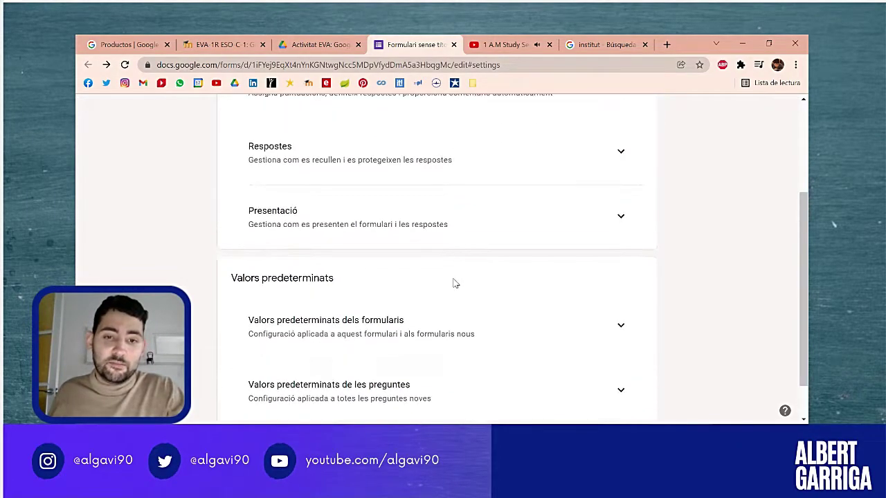
{"action": "left_click", "coordinate": [382, 145]}
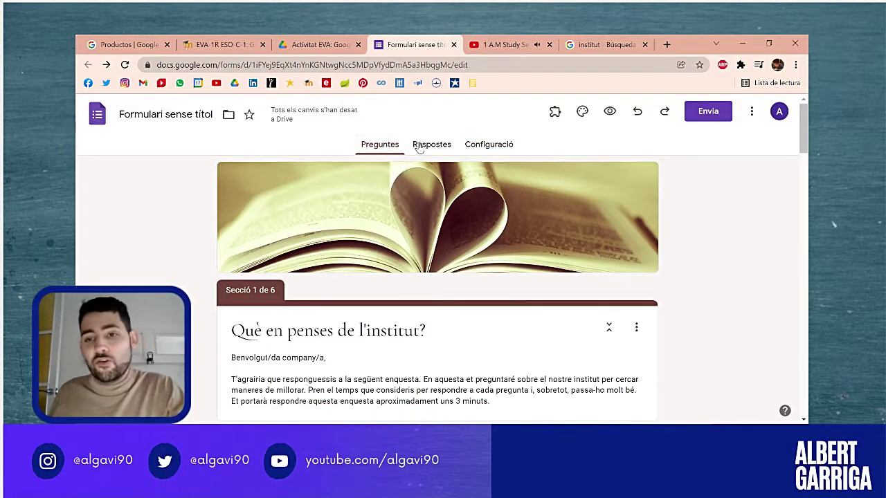